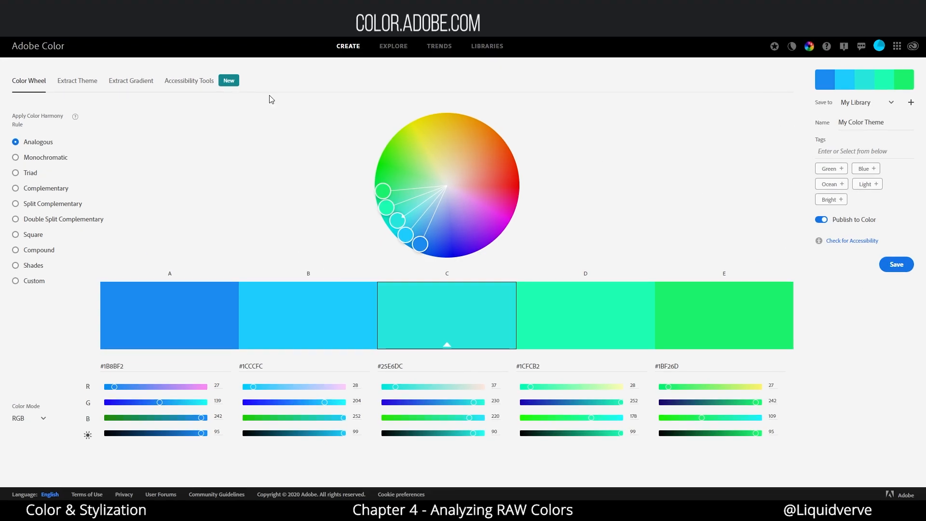
Extract a color theme from the portrait photo, resampling swatches from the dress (#6CAAAD), foliage (#5D732C) and purple flowers (#645790).
click(73, 83)
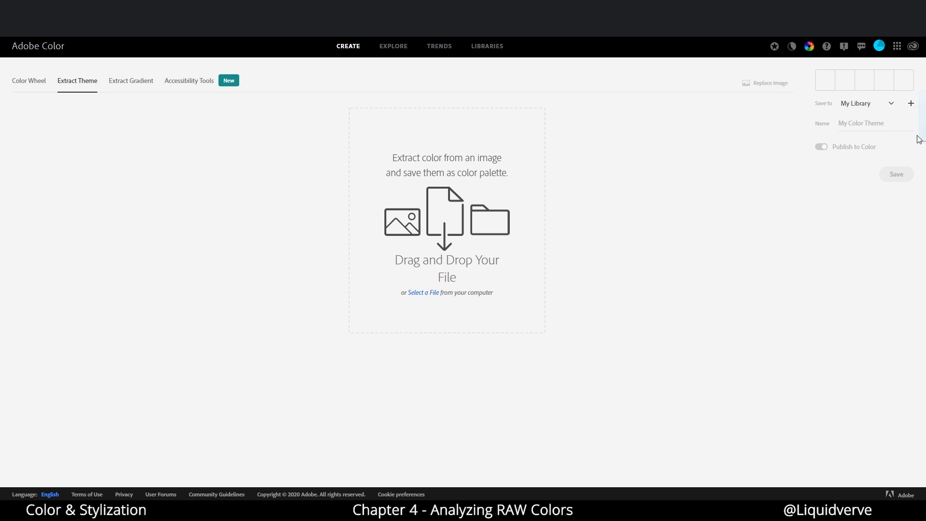
drag(916, 139, 475, 181)
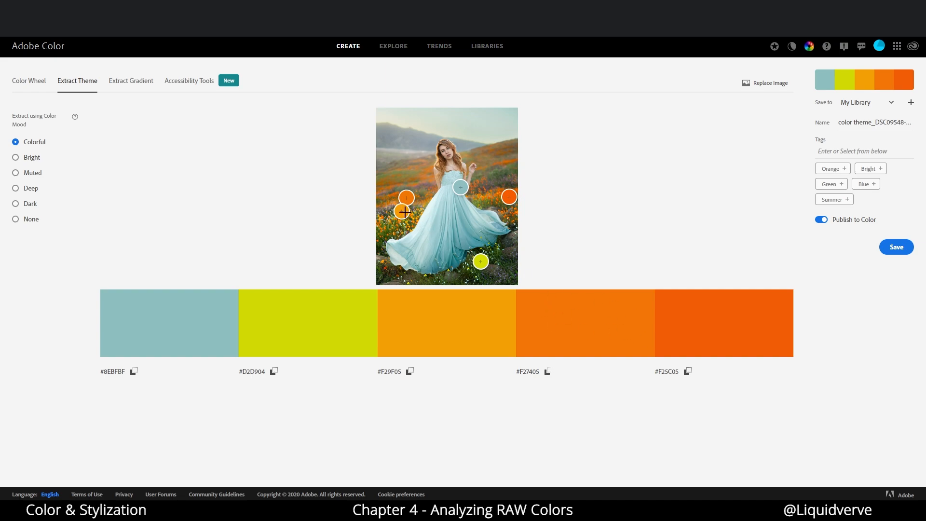
mouse_move(402, 211)
mouse_down()
mouse_move(409, 184)
mouse_move(499, 171)
mouse_move(395, 222)
mouse_move(404, 217)
mouse_up()
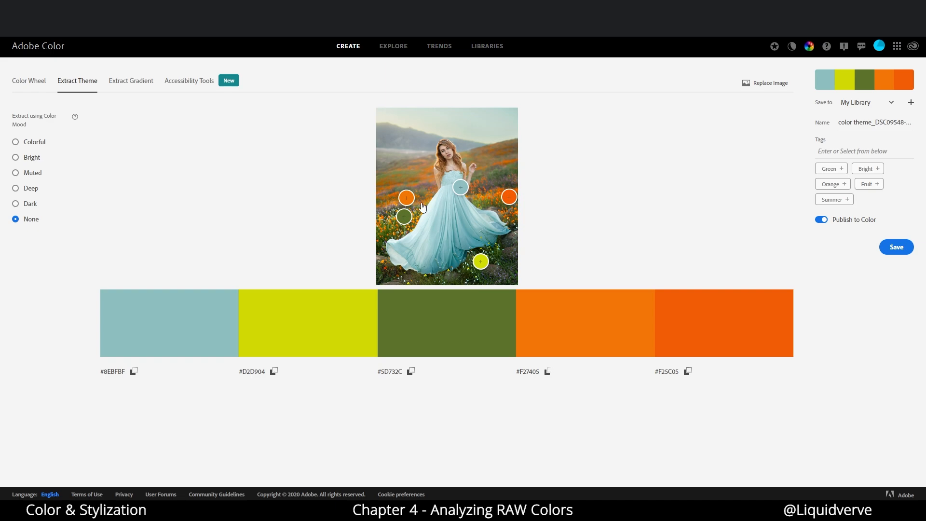
drag(460, 187, 460, 189)
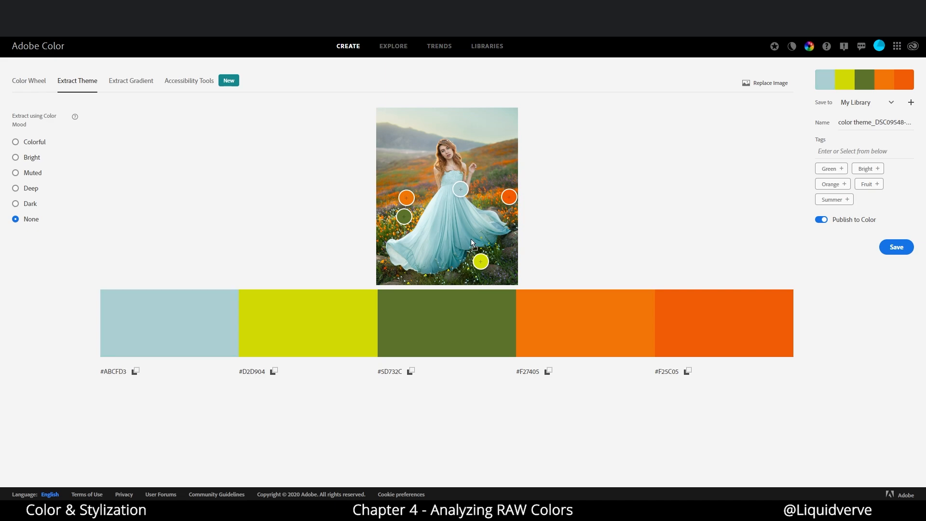
drag(471, 240, 470, 230)
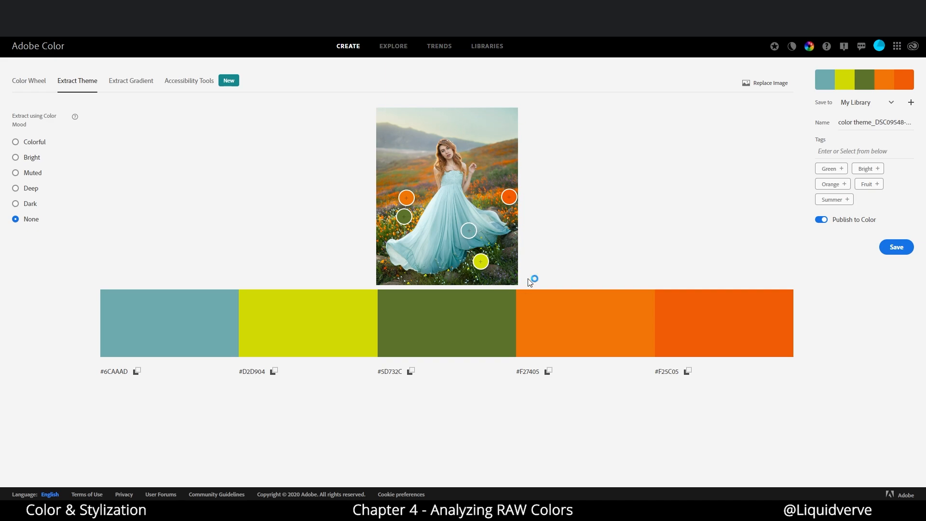
drag(510, 197, 500, 275)
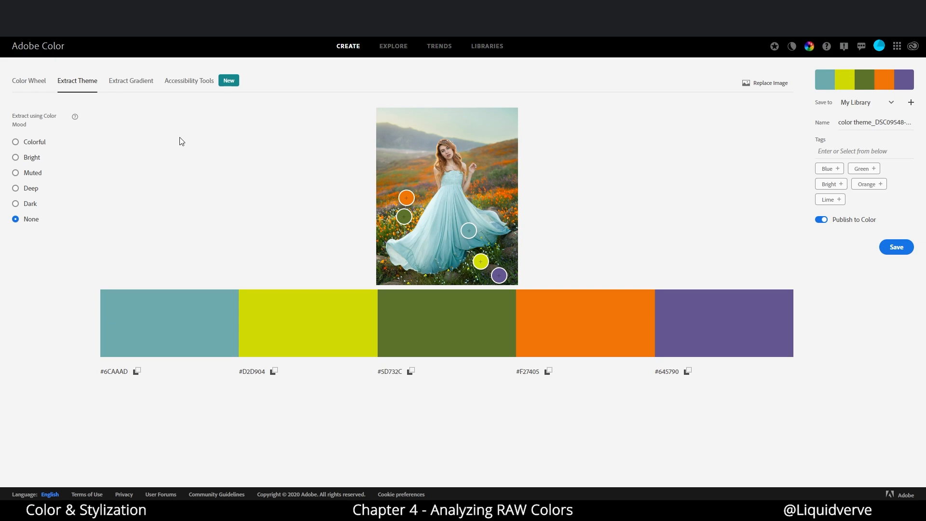
Show the extracted theme on the color wheel and set the color mode to HSB.
click(41, 87)
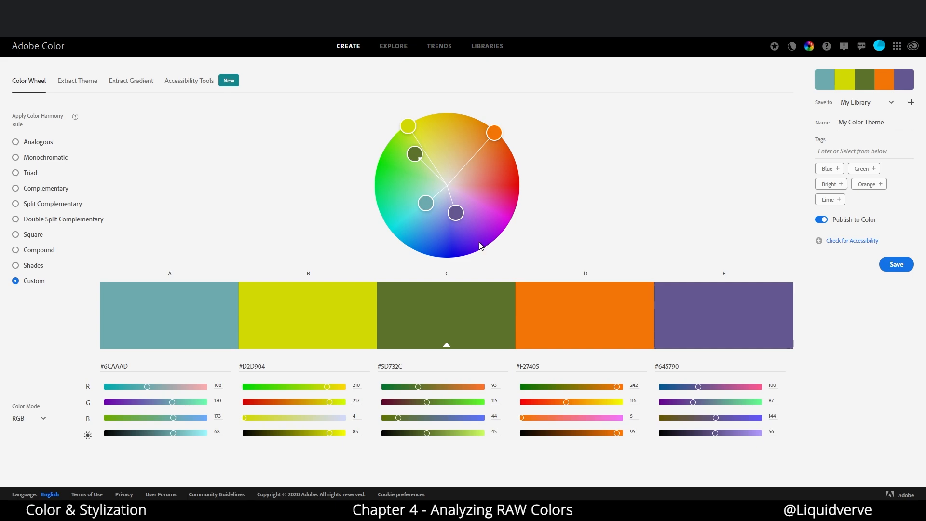
click(44, 420)
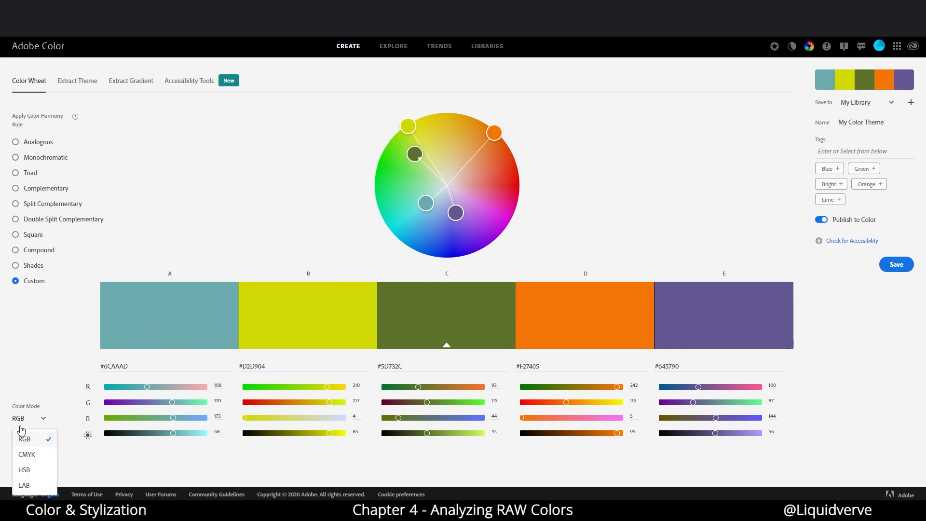
click(28, 472)
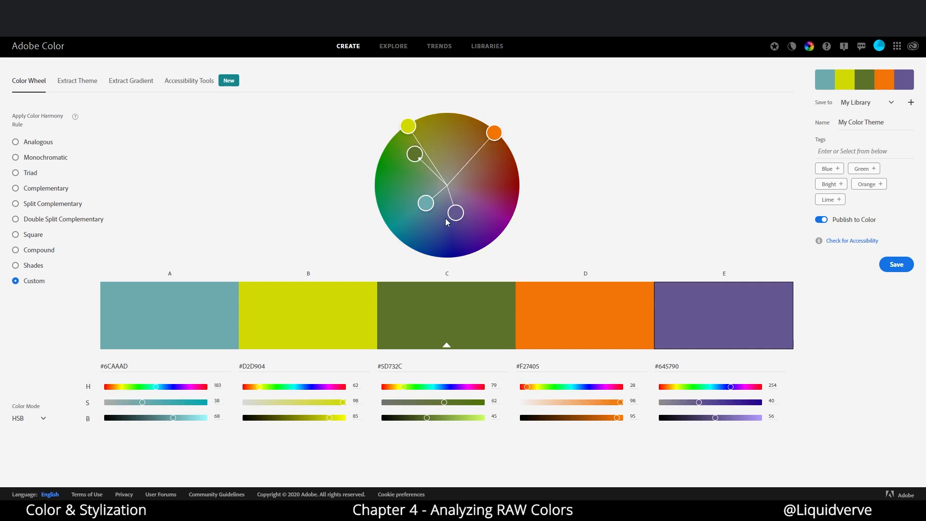
On the wheel, shift the teal and purple colors to #4342AD and #45348F, and the yellow and olive ones to #8FDB48 and #447519.
click(431, 203)
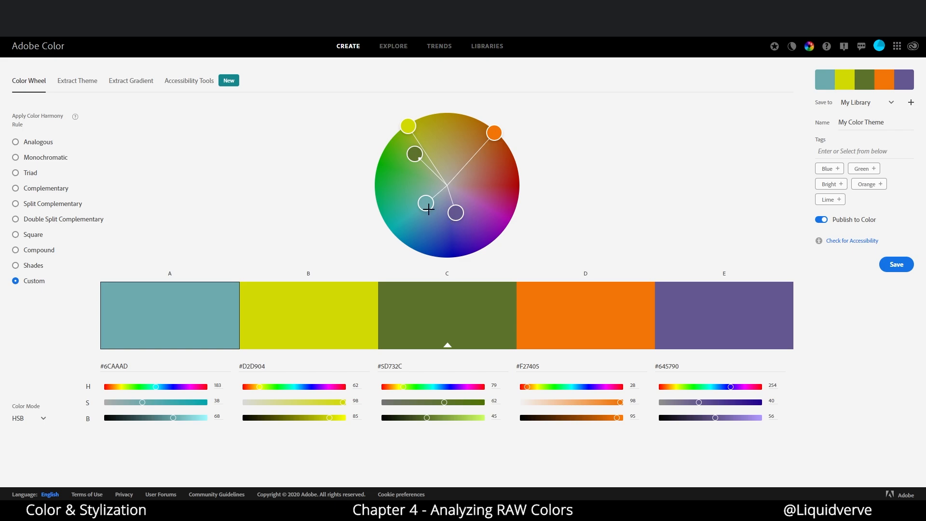
drag(425, 204, 451, 230)
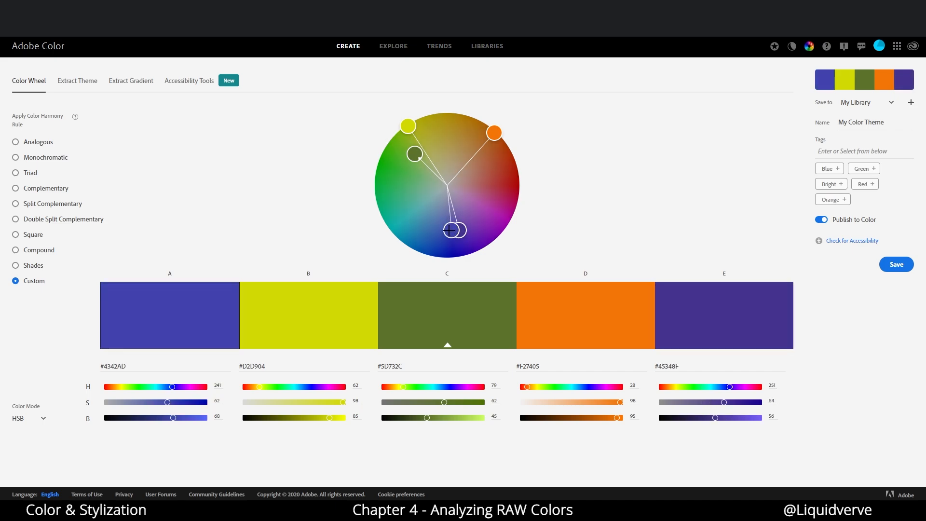
click(493, 134)
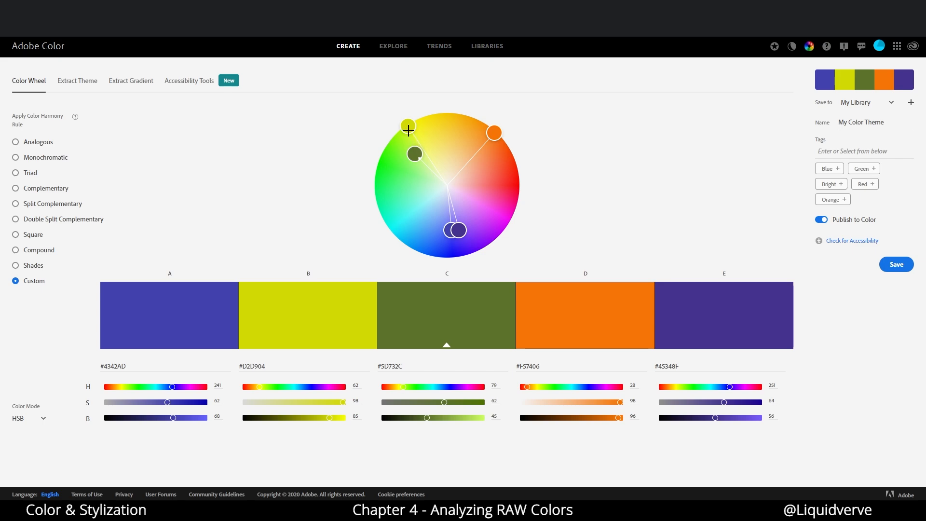
drag(407, 128, 402, 153)
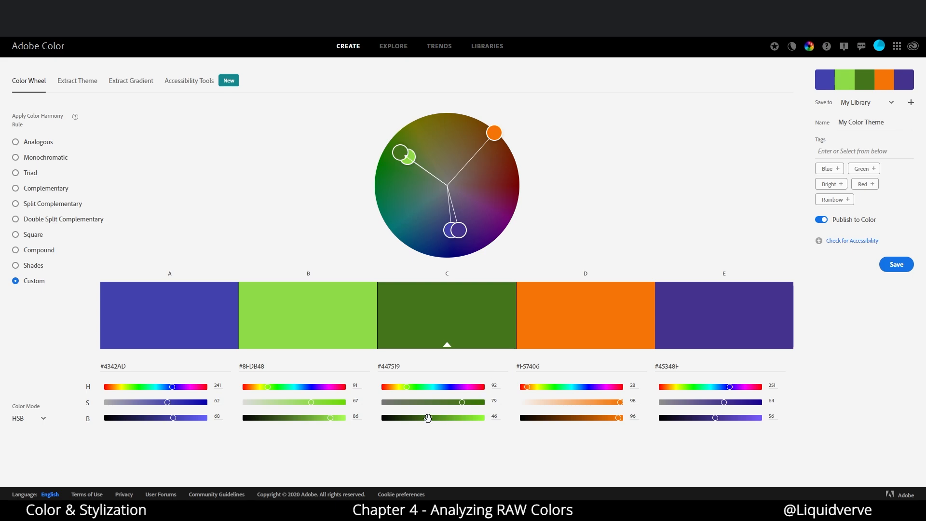
Lower the dark green swatch C's brightness to 28 and light green swatch B's saturation and brightness to 39.
drag(428, 418, 409, 418)
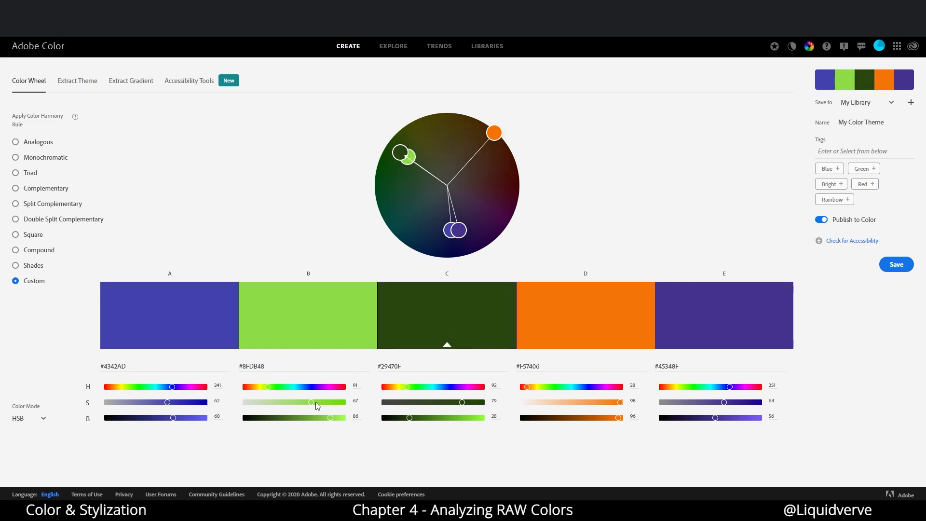
mouse_move(314, 402)
mouse_down()
mouse_move(263, 403)
mouse_move(320, 404)
mouse_move(302, 402)
mouse_move(280, 419)
mouse_move(296, 404)
mouse_move(282, 404)
mouse_up()
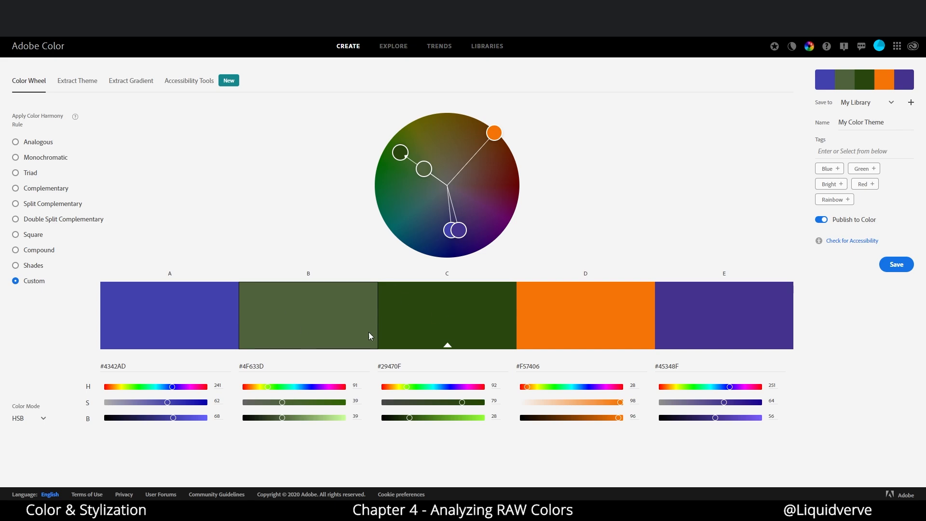
click(570, 310)
Mute purple swatch E to saturation 38 and brightness 45, and reduce blue swatch A's saturation to 37.
click(687, 324)
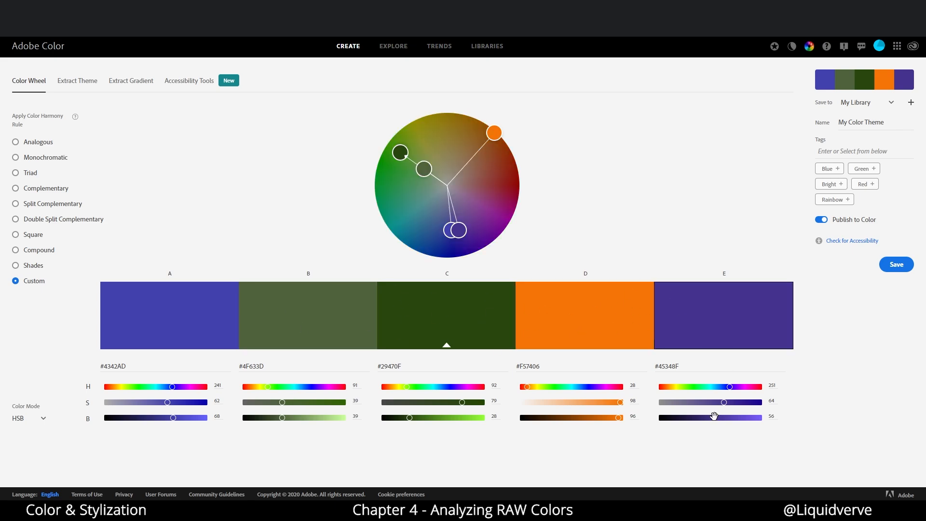
mouse_move(723, 402)
mouse_down()
mouse_move(697, 402)
mouse_move(704, 418)
mouse_up()
click(176, 347)
drag(168, 402, 139, 402)
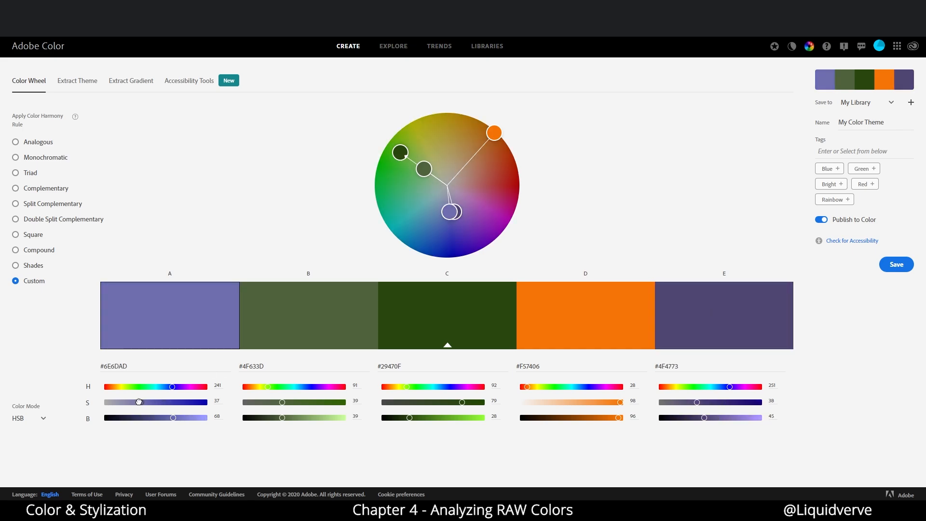
Shift the orange swatch slightly on the wheel to hue 26 and saturation 90.
mouse_move(673, 341)
click(496, 134)
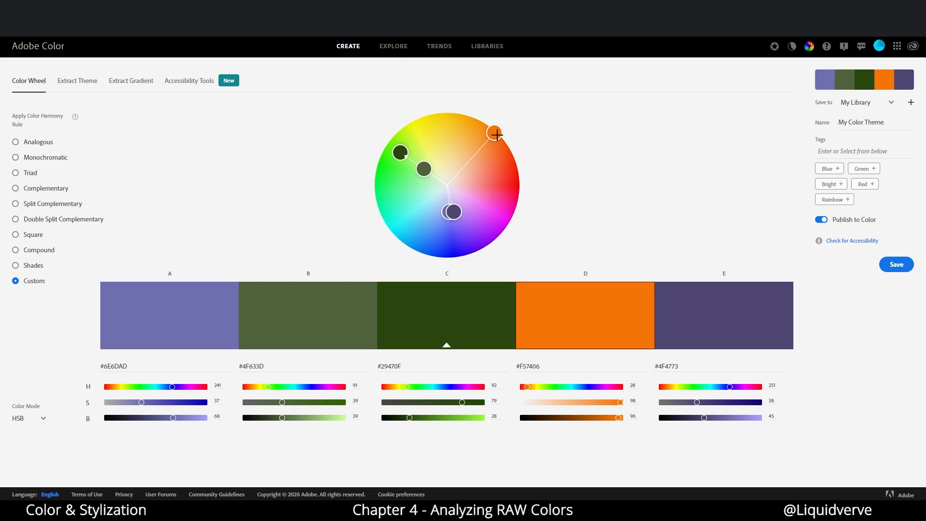
drag(497, 134, 493, 140)
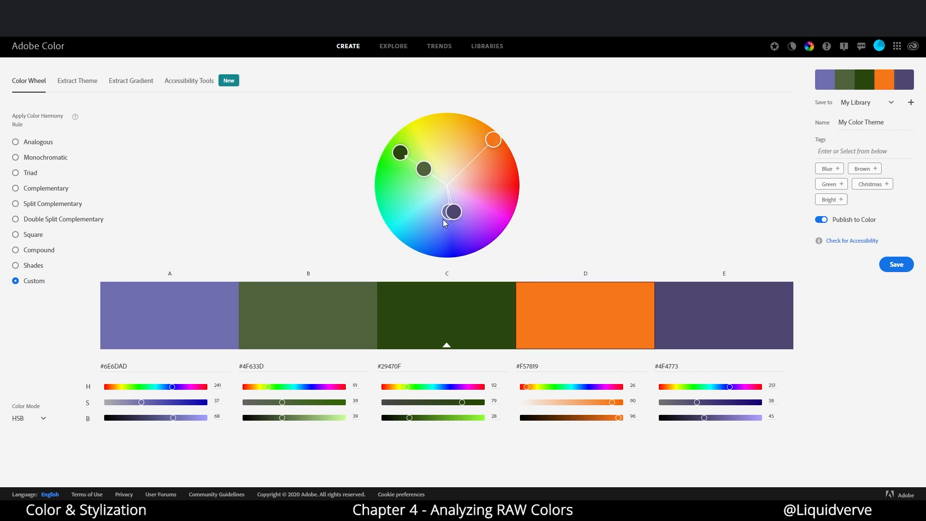
drag(444, 220, 448, 220)
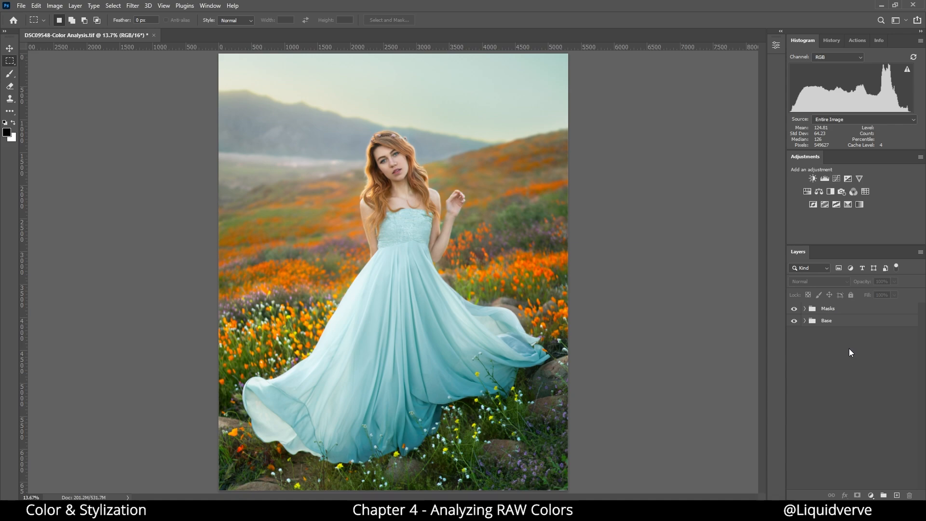
In Photoshop, add a Selective Color adjustment layer above the Masks group and make its color settings active.
click(846, 308)
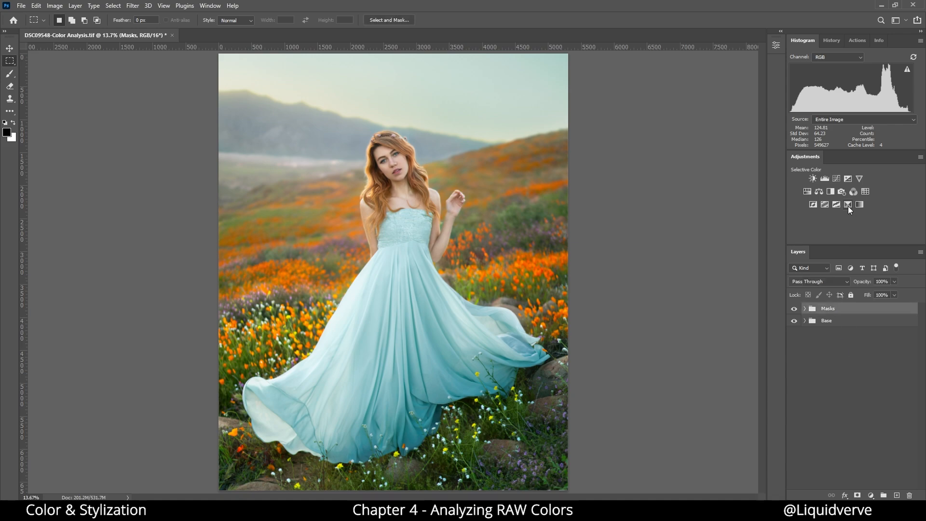
click(848, 205)
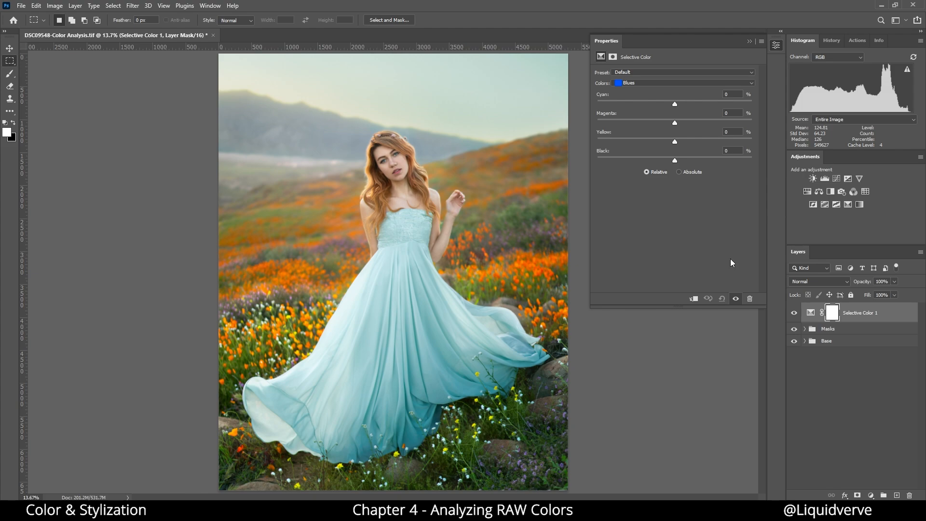
click(868, 315)
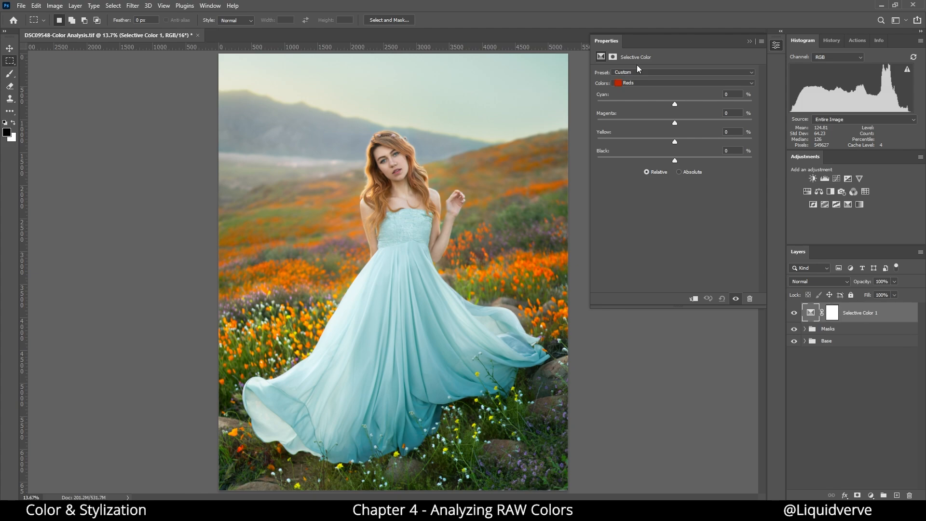
Set the Magentas to cyan +100, magenta +100 and yellow -100, and compare the image with and without the adjustment.
click(636, 82)
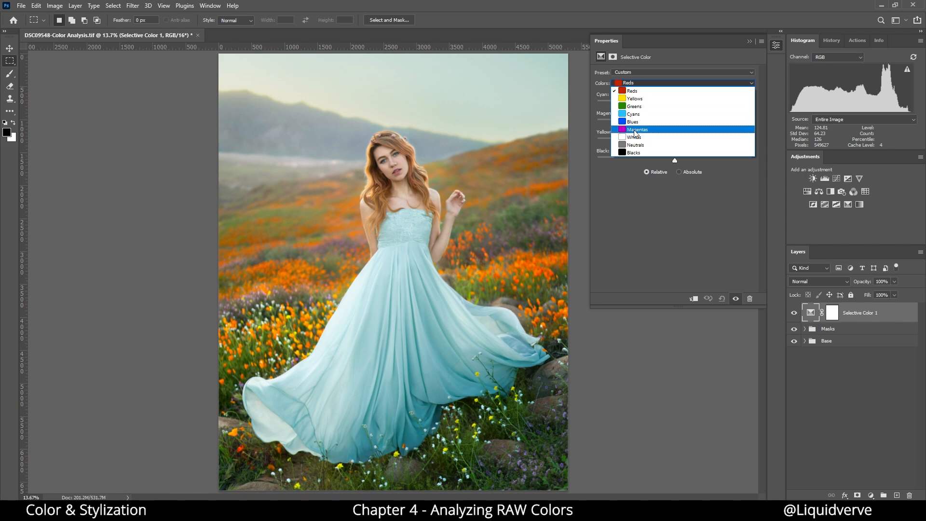
click(635, 130)
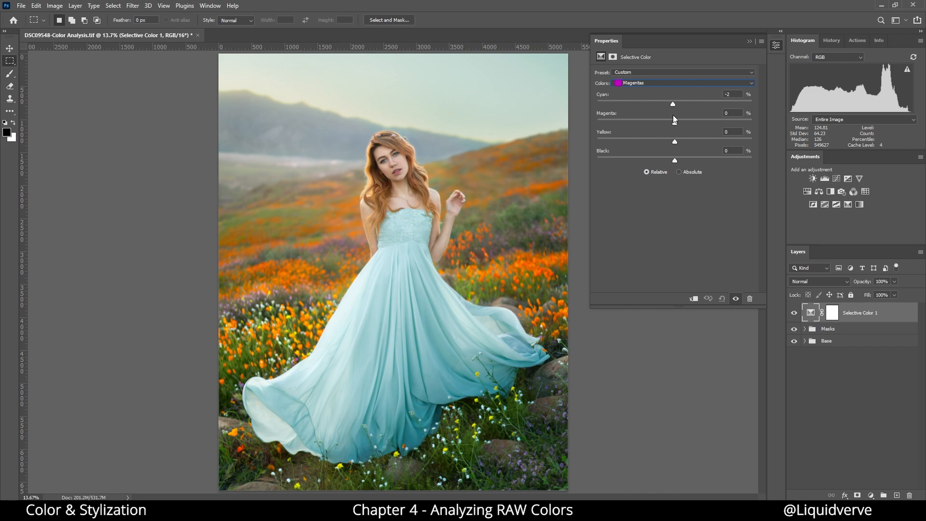
drag(672, 115, 689, 115)
drag(748, 118, 774, 119)
drag(668, 126, 637, 129)
drag(675, 144, 691, 145)
drag(777, 145, 583, 141)
click(794, 312)
click(794, 312)
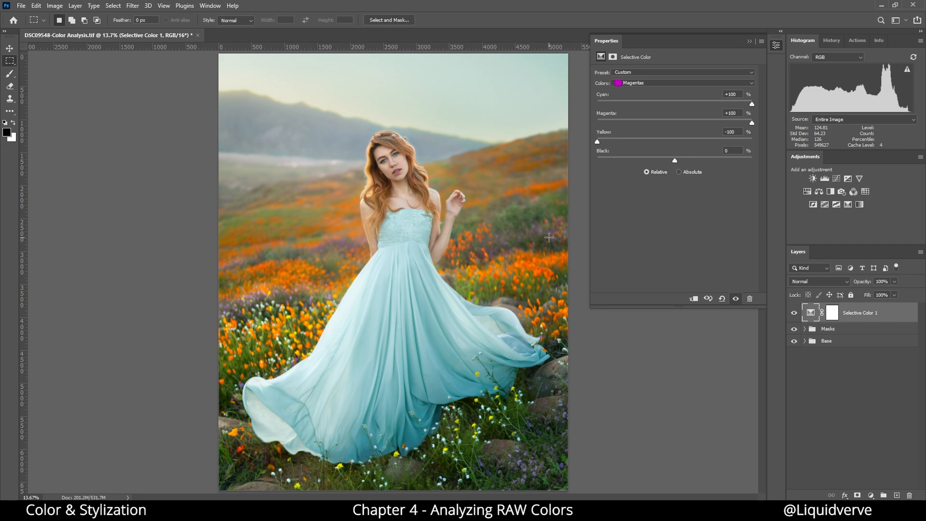
Set the Blues to cyan -40, magenta +100 and yellow -100, and compare the photo before and after the adjustment.
click(717, 86)
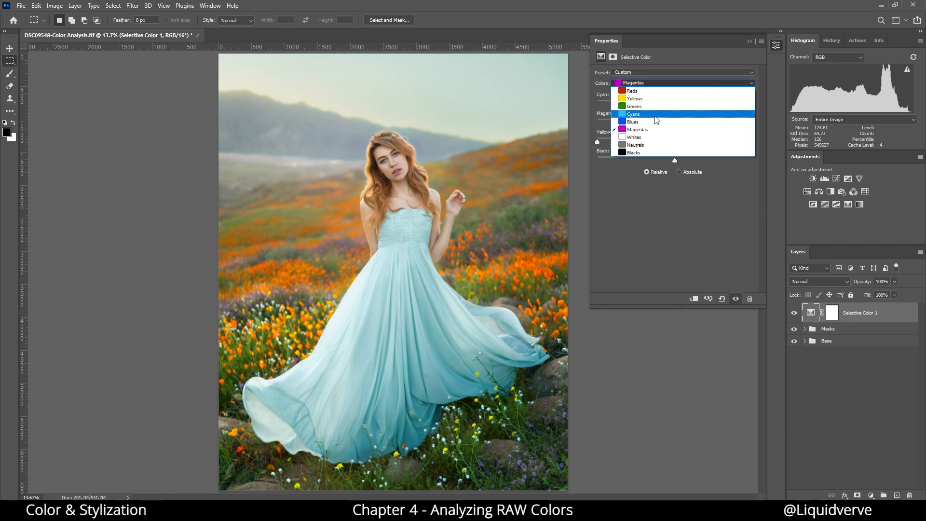
click(678, 115)
drag(675, 105, 553, 110)
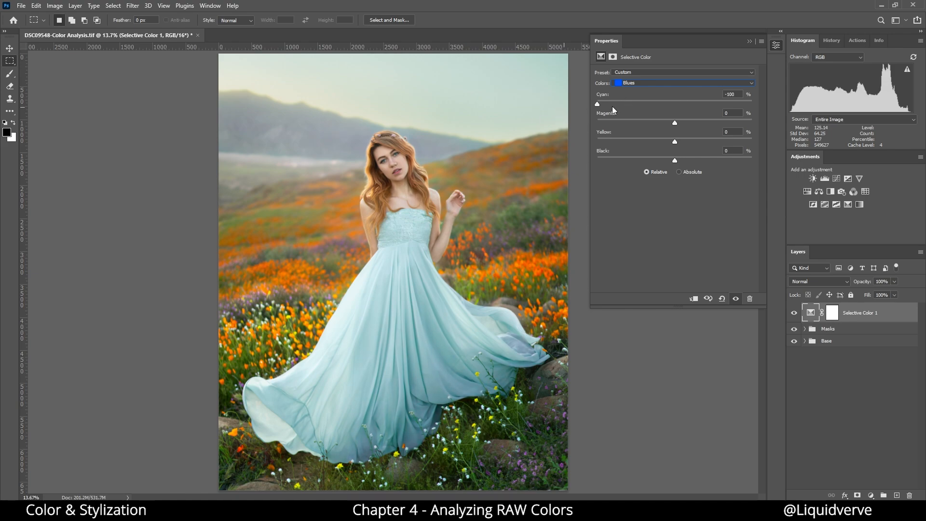
drag(673, 104, 642, 106)
drag(675, 123, 771, 127)
drag(675, 140, 580, 137)
click(795, 313)
click(795, 313)
click(795, 315)
click(795, 314)
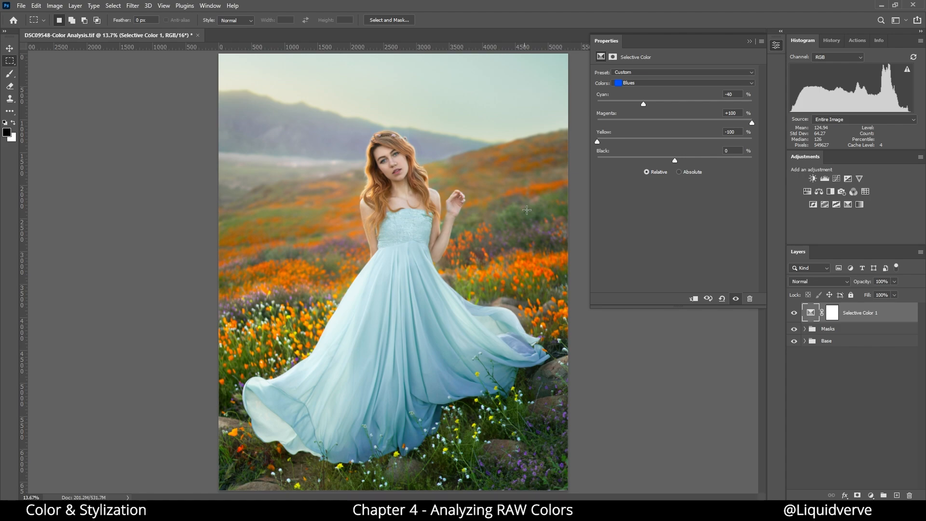
Turn the dress lavender by setting the Cyans to cyan -100, magenta +100, yellow -100 and black +100.
click(635, 87)
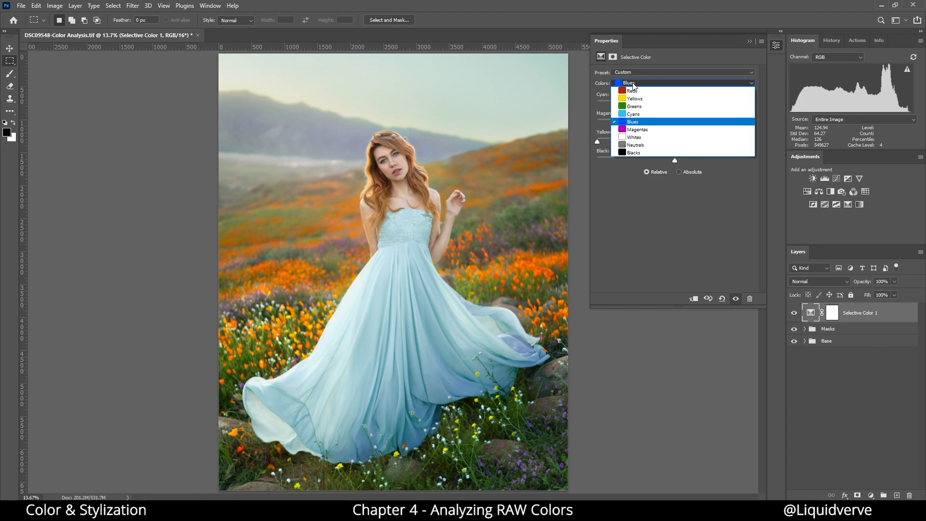
click(645, 115)
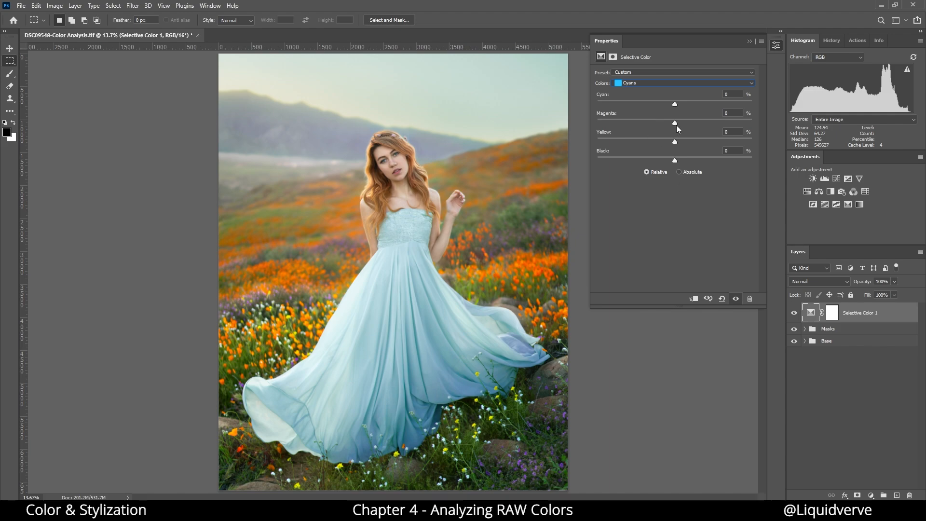
drag(675, 123, 778, 126)
drag(674, 143, 583, 143)
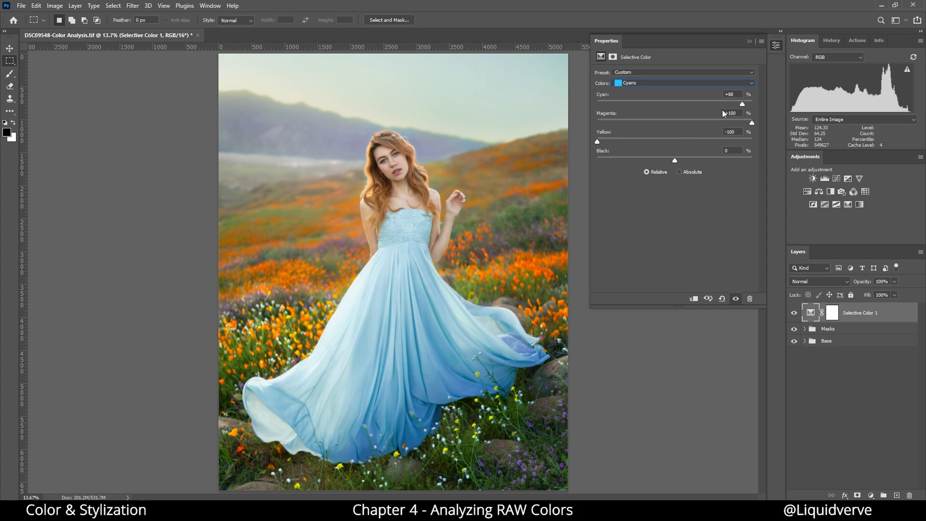
drag(728, 104, 595, 140)
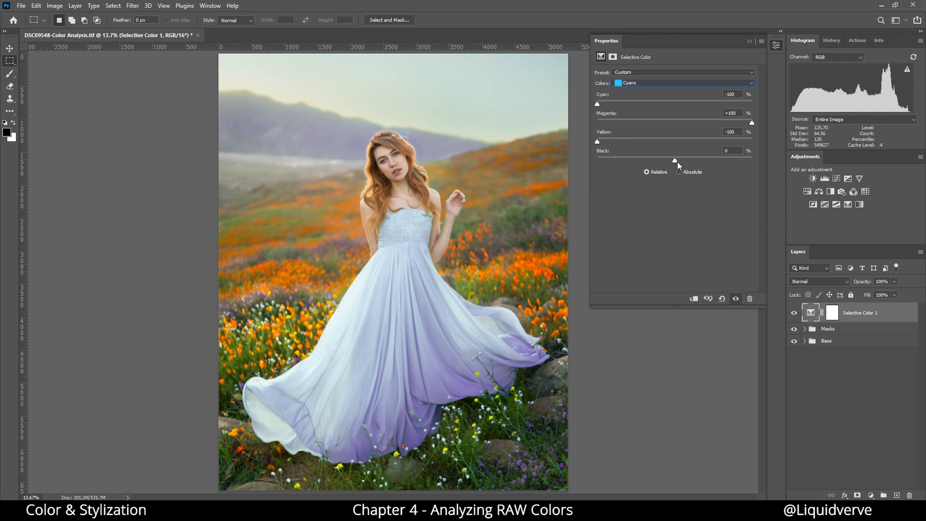
drag(676, 162, 774, 174)
drag(678, 163, 823, 169)
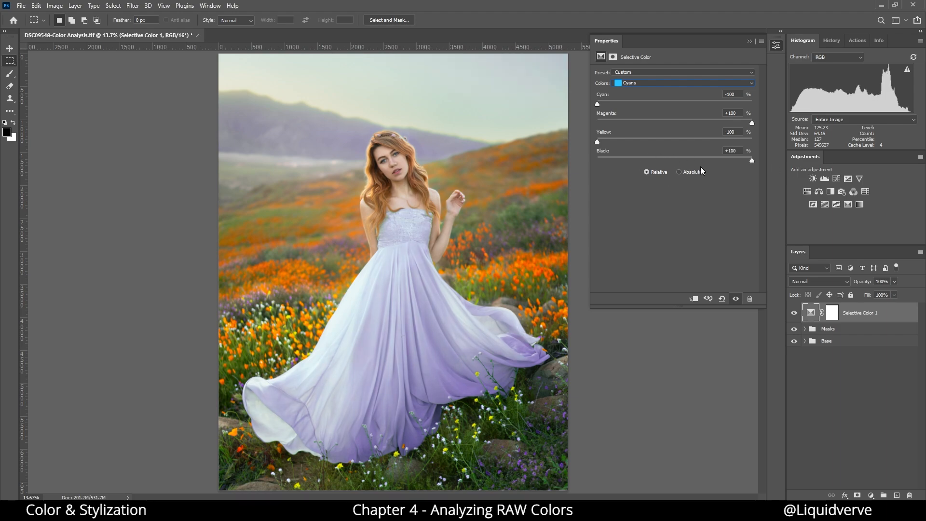
Raise the black amount of the Blues to its maximum and compare the image with the Selective Color layer off and on.
click(651, 84)
click(629, 121)
drag(675, 163, 841, 170)
click(793, 314)
click(794, 315)
click(794, 315)
click(793, 315)
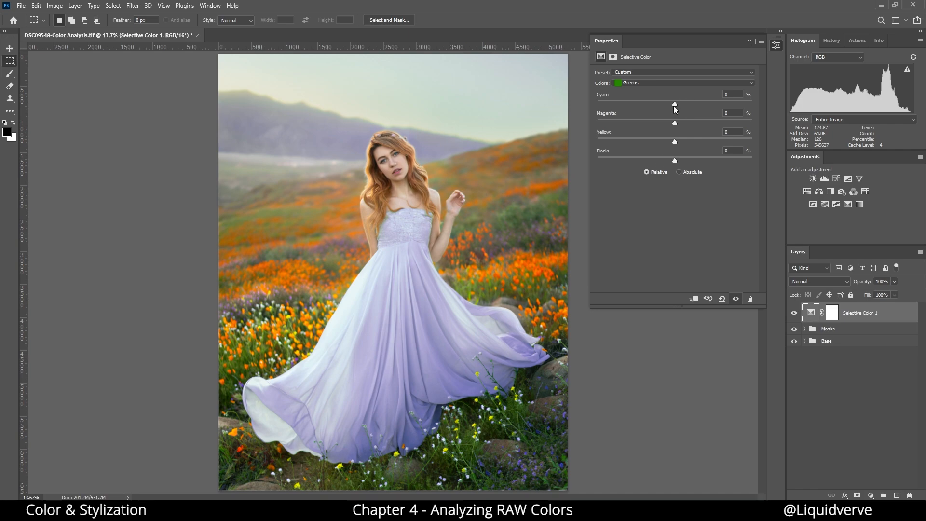
Set the Greens to cyan +100, magenta +100, yellow -100 and black +50, and compare the photo with and without the adjustment.
drag(675, 103, 786, 108)
drag(675, 141, 579, 154)
drag(675, 123, 502, 130)
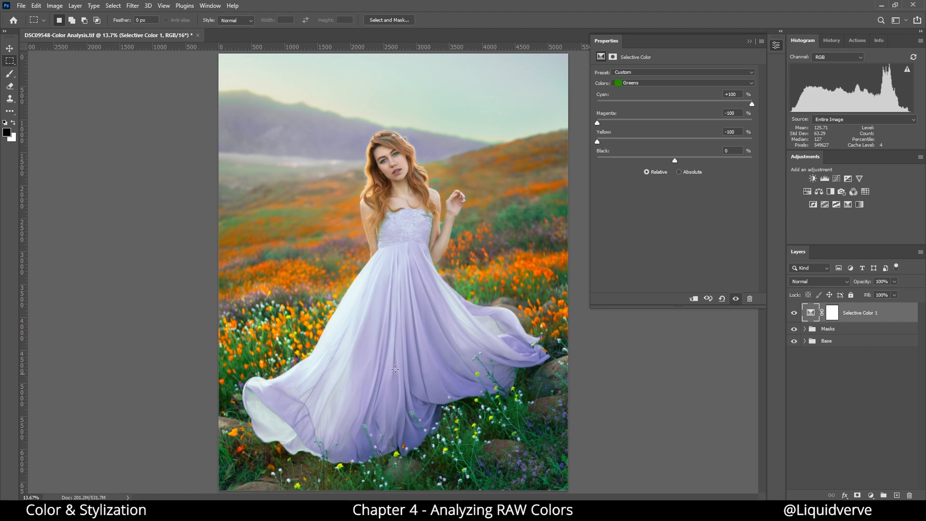
drag(597, 123, 752, 122)
drag(674, 160, 713, 171)
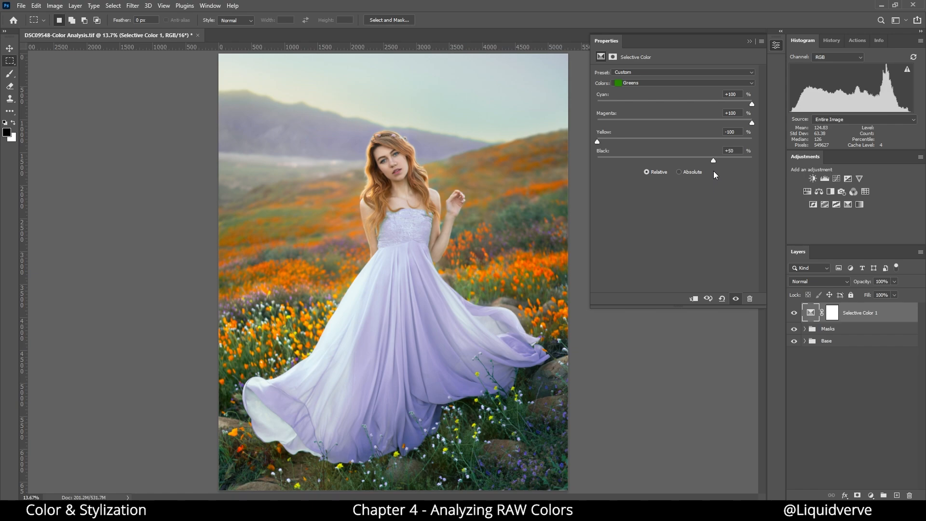
click(794, 313)
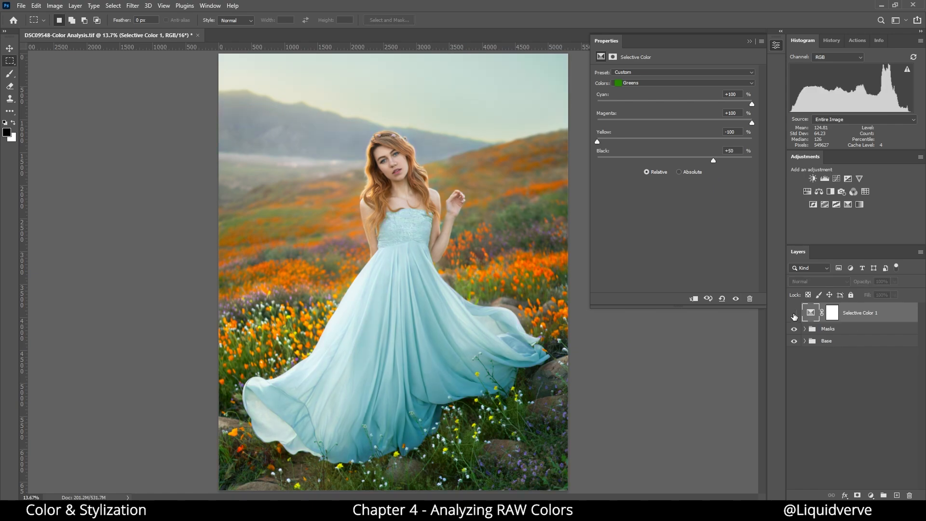
click(794, 313)
click(794, 313)
click(794, 313)
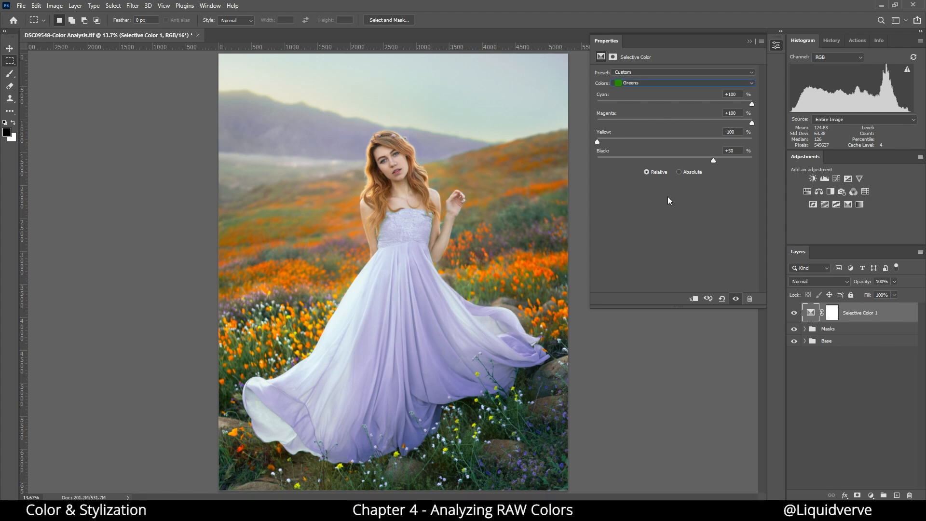
Shift the Reds toward golden orange with cyan -15, magenta -40 and yellow +100, and compare the photo before and after.
click(639, 84)
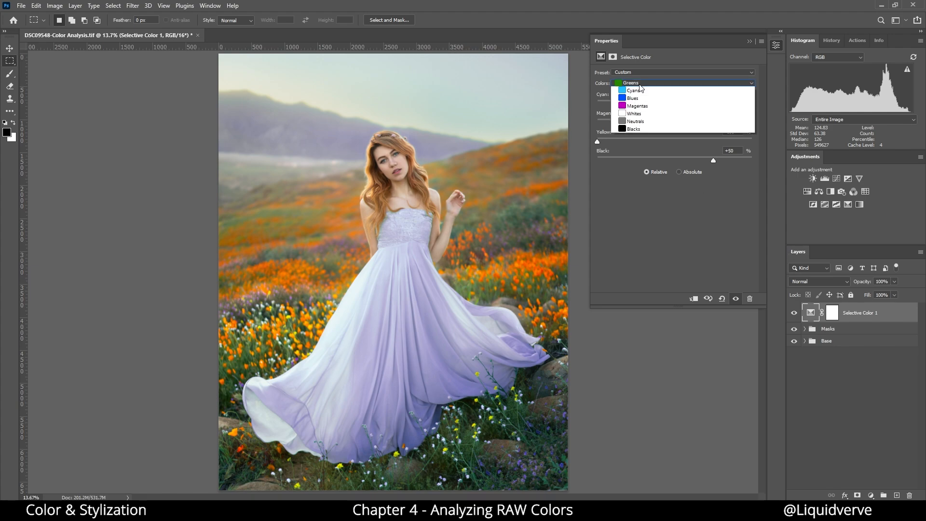
click(639, 101)
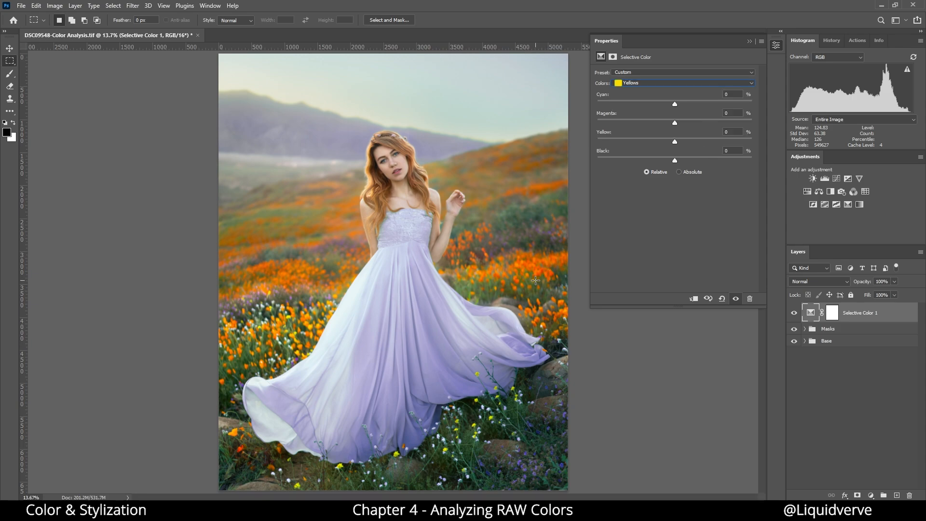
click(701, 83)
click(651, 91)
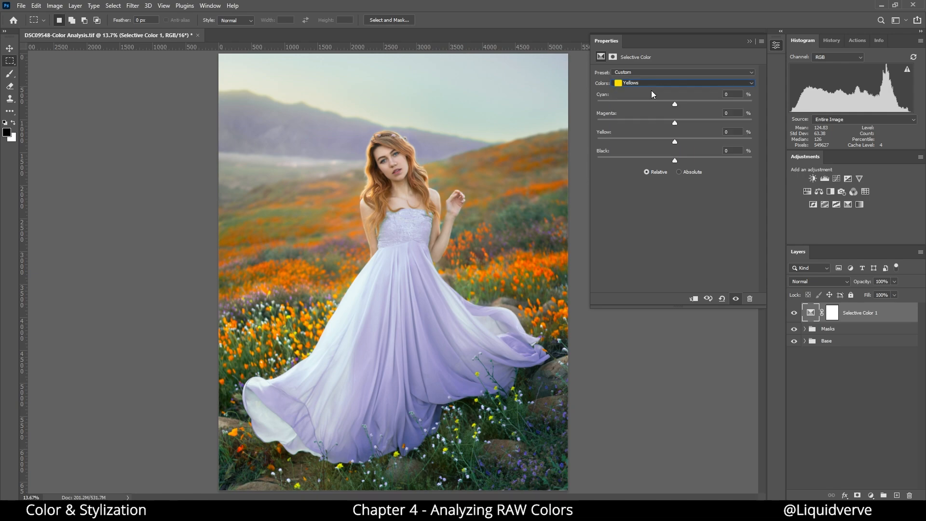
key(Up)
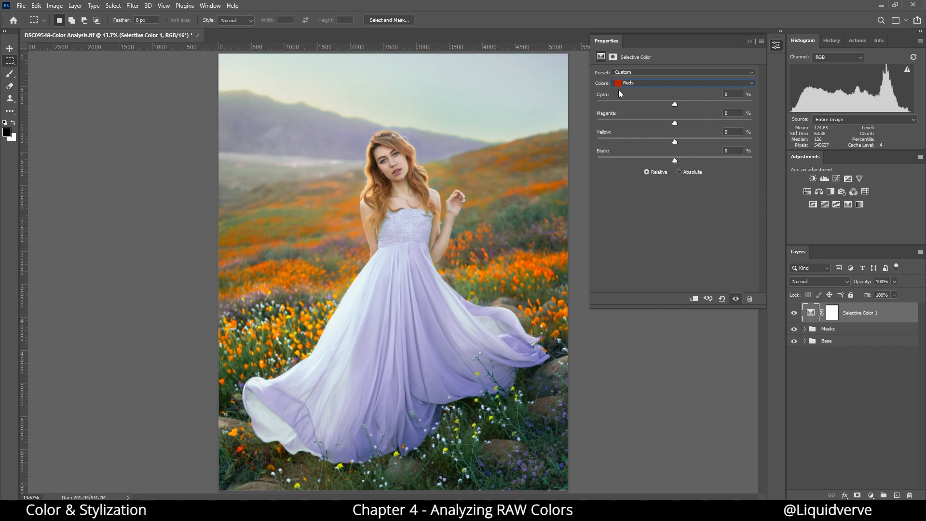
drag(674, 141, 826, 157)
mouse_move(661, 123)
mouse_down()
mouse_move(603, 119)
mouse_move(668, 121)
mouse_move(578, 129)
mouse_move(652, 135)
mouse_up()
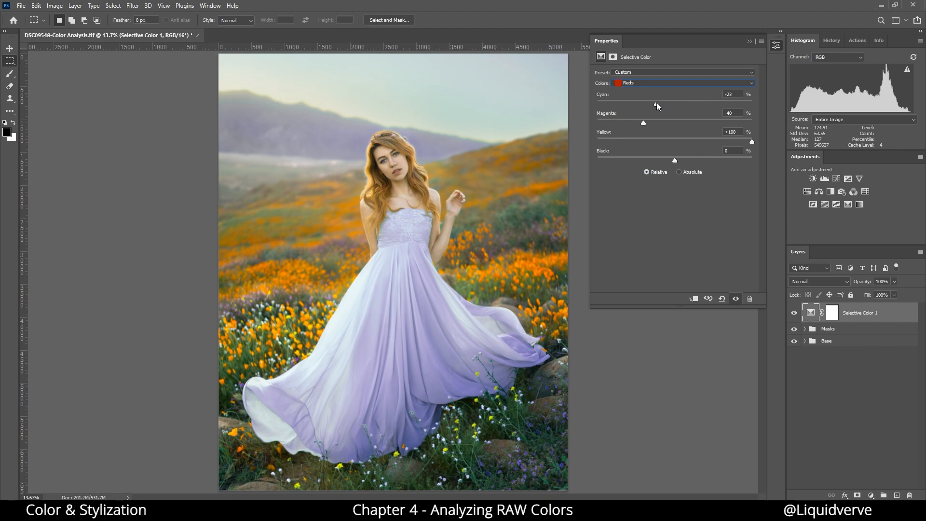
mouse_move(657, 102)
mouse_down()
mouse_move(670, 106)
mouse_move(652, 108)
mouse_up()
click(794, 314)
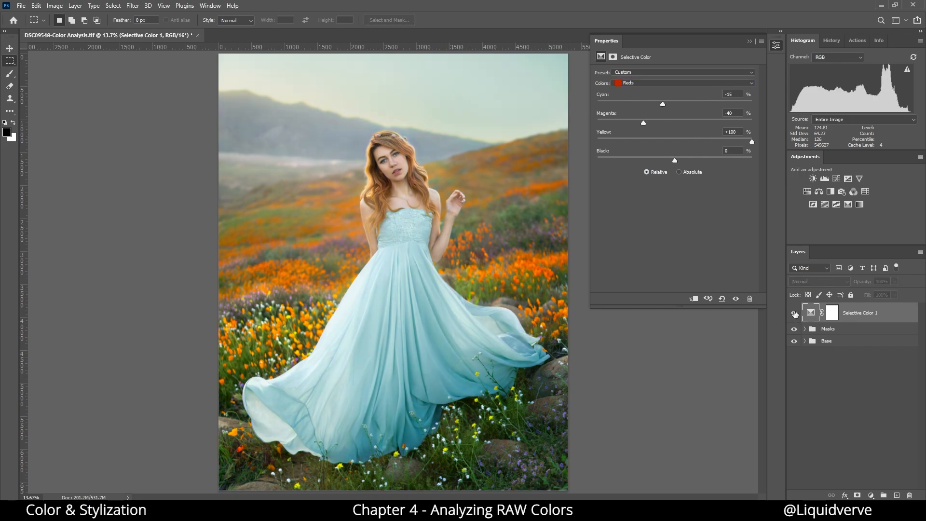
click(794, 314)
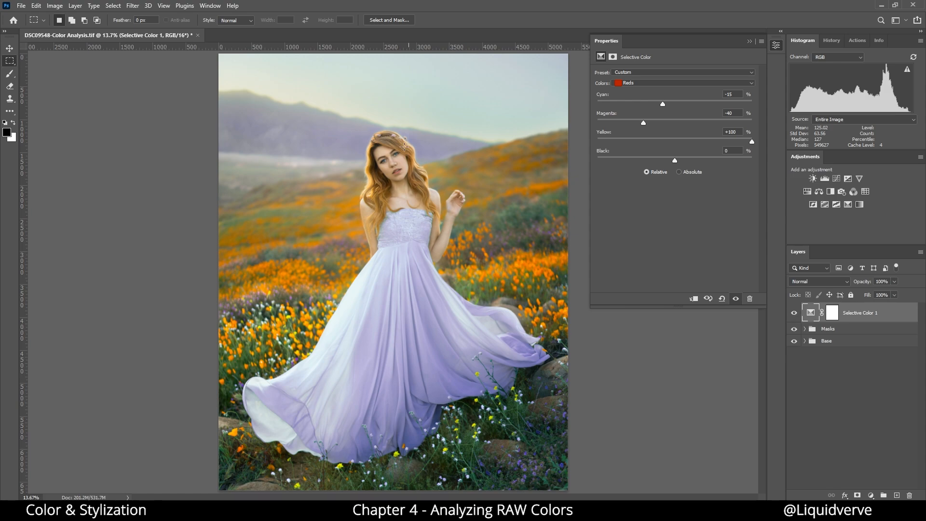
Replace the Selective Color layer's mask with the one from Mask: Background + Dress, and compare the photo with the layer off and on.
click(805, 329)
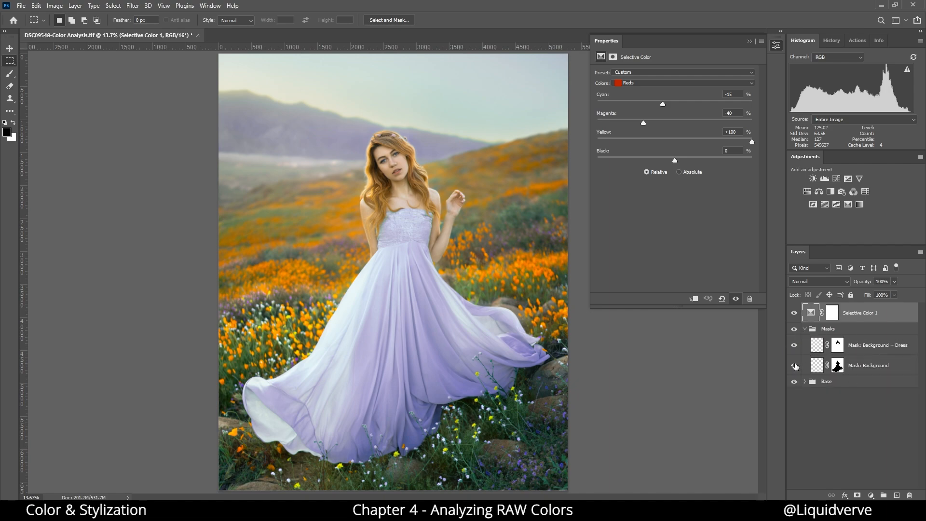
click(839, 350)
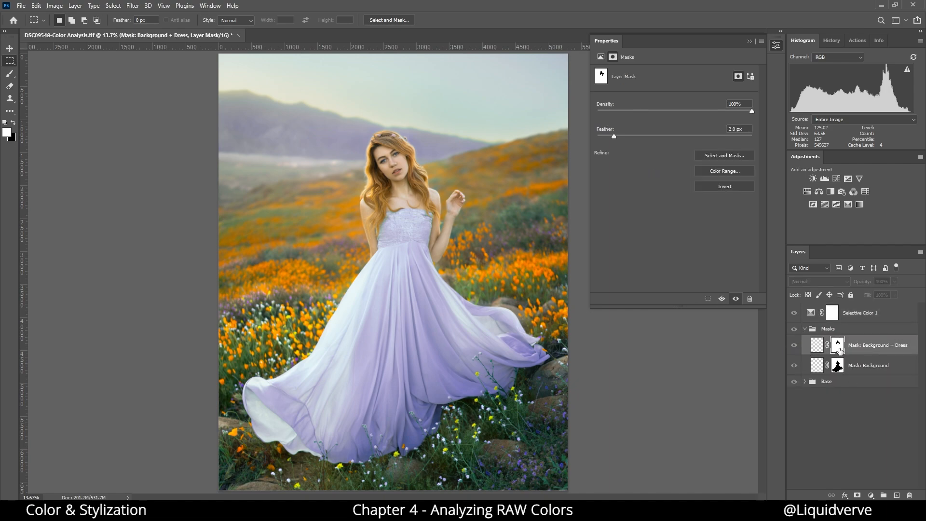
alt+click(839, 350)
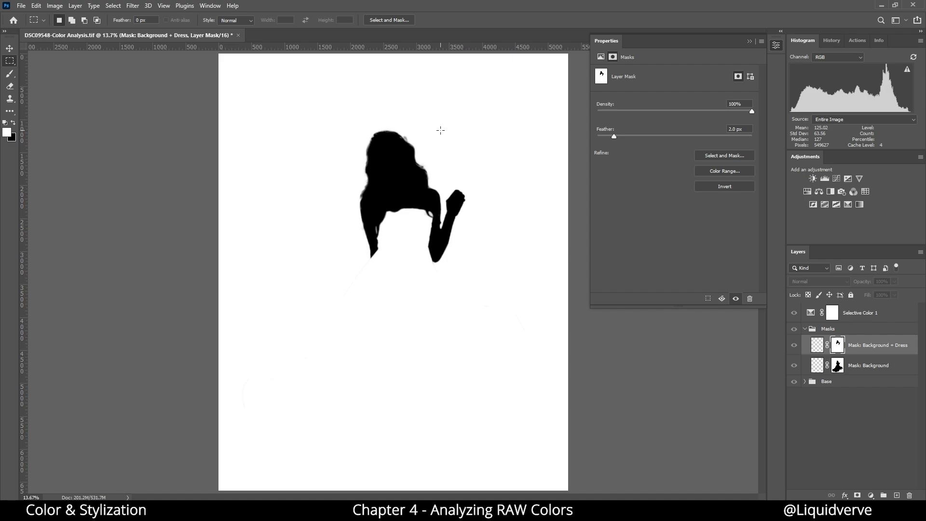
click(867, 345)
drag(837, 352, 833, 313)
key(Return)
click(805, 329)
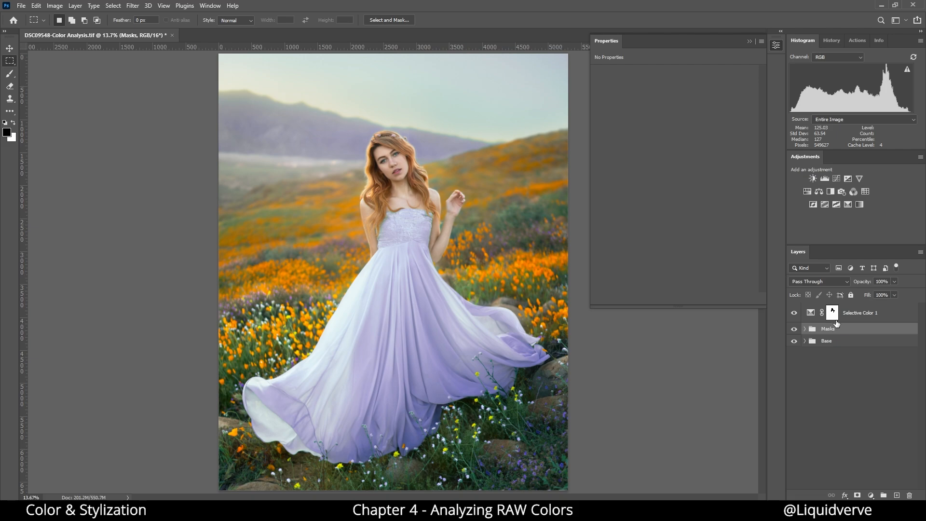
click(793, 313)
click(794, 314)
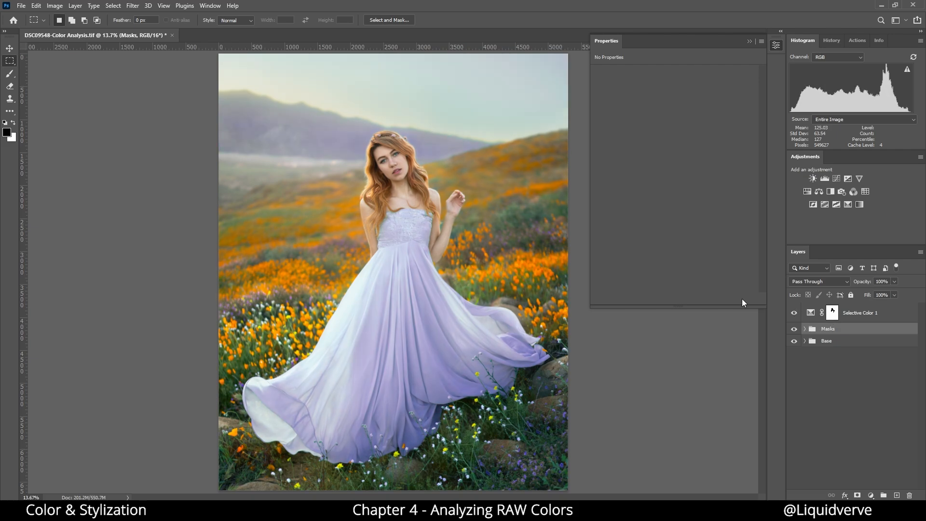
Try out the density setting of the Selective Color layer's mask, ending at 100%.
click(833, 313)
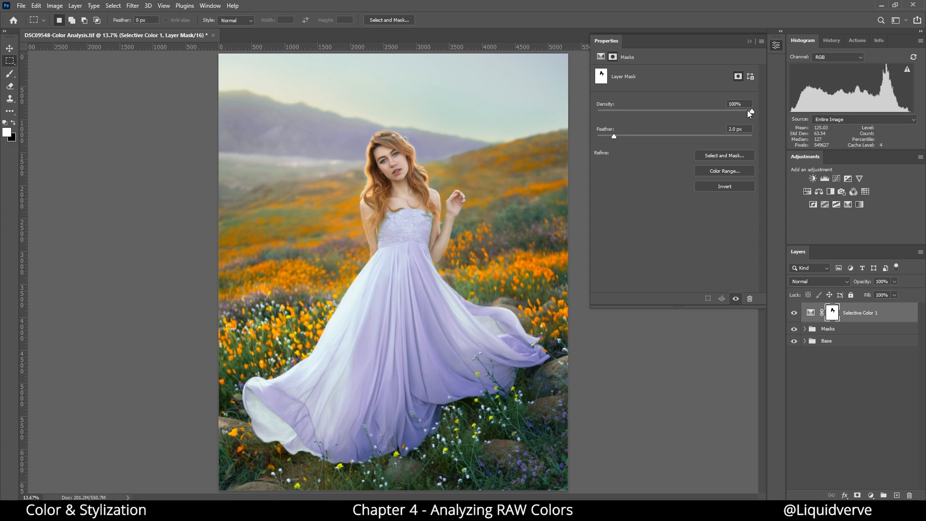
mouse_move(750, 111)
mouse_down()
mouse_move(563, 109)
mouse_move(765, 114)
mouse_up()
click(749, 41)
Set the Blacks of the Selective Color adjustment to cyan -2, magenta +5 and yellow -5.
click(857, 315)
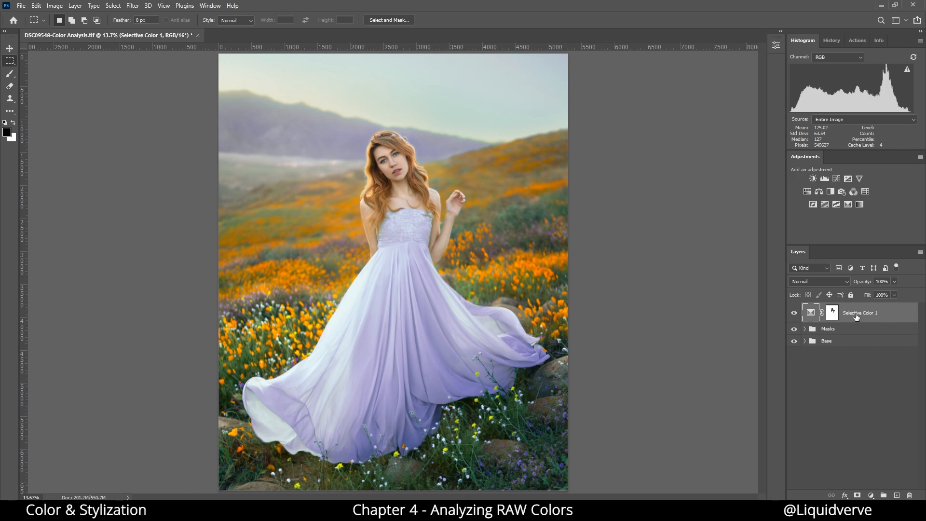
click(776, 45)
click(632, 83)
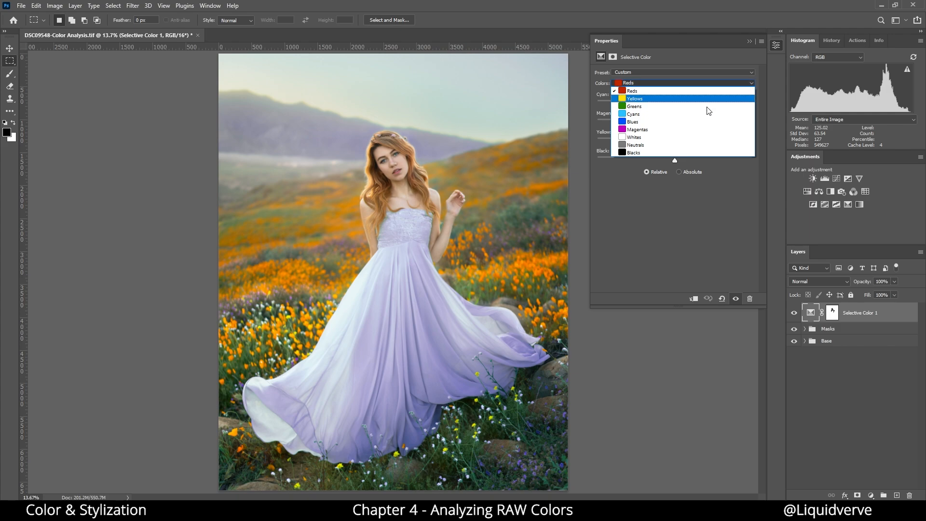
click(634, 152)
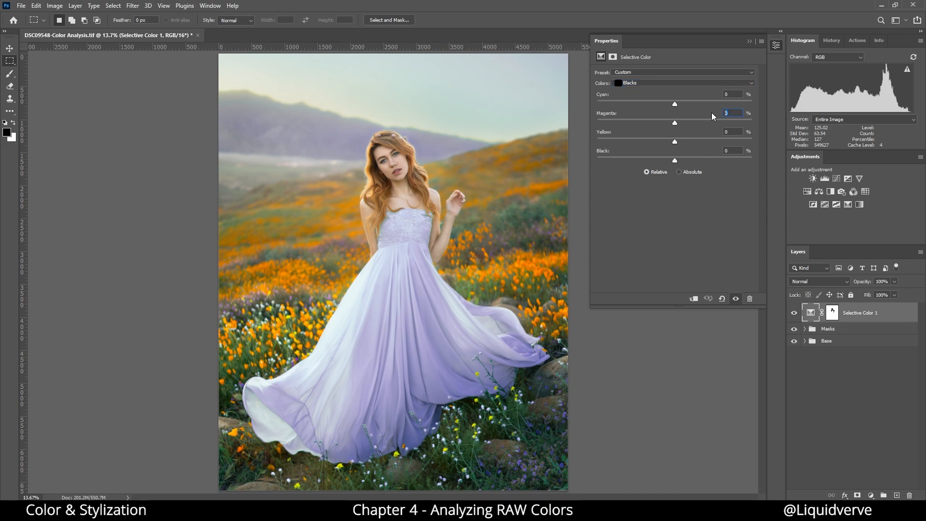
text(5)
drag(674, 143, 670, 143)
drag(675, 107, 673, 107)
Compare the photo repeatedly with the Selective Color layer hidden and shown to judge the tinted shadows.
click(794, 314)
click(794, 314)
click(794, 313)
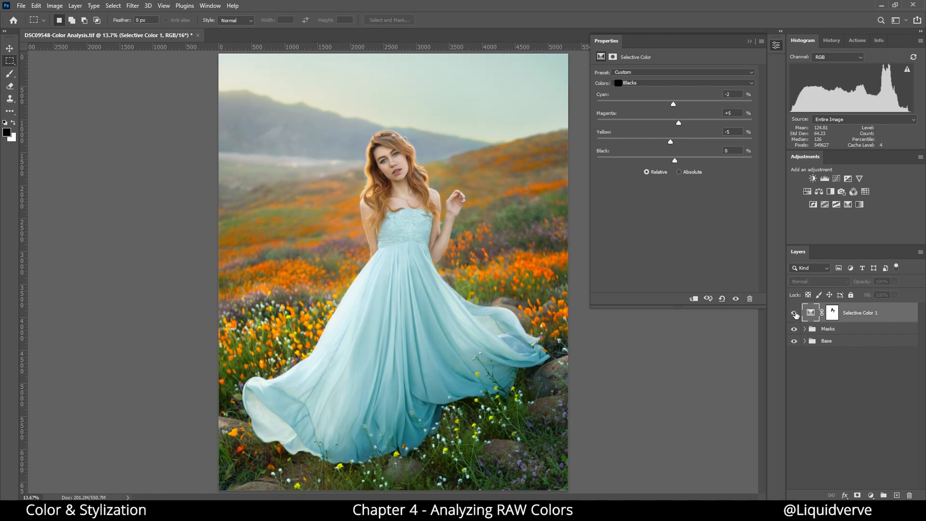
click(794, 313)
click(794, 314)
click(795, 313)
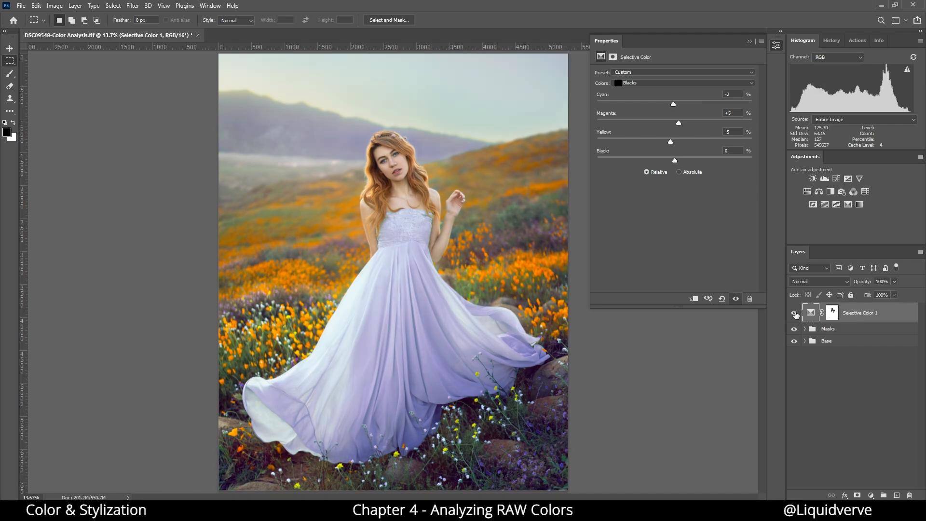
Try cyan -100, yellow +100 and magenta -2 on the Whites, resetting each value to 0.
click(660, 84)
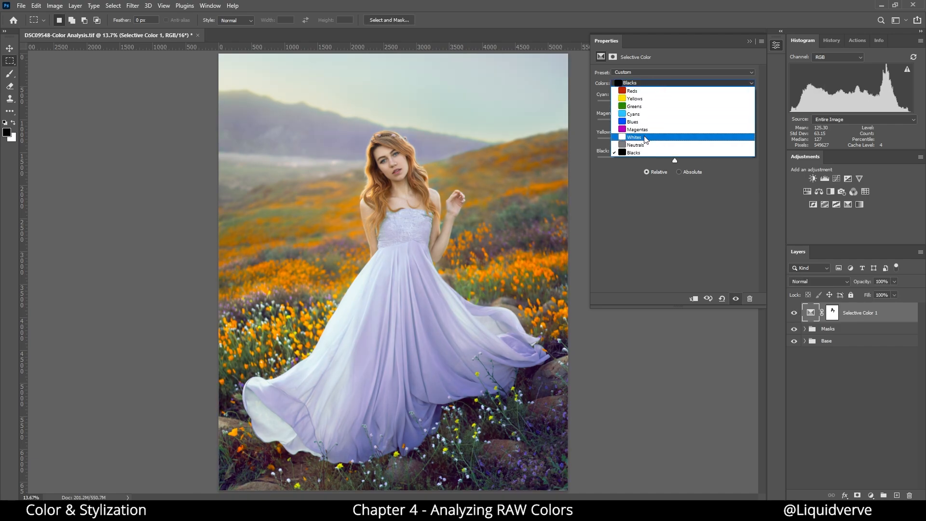
click(672, 145)
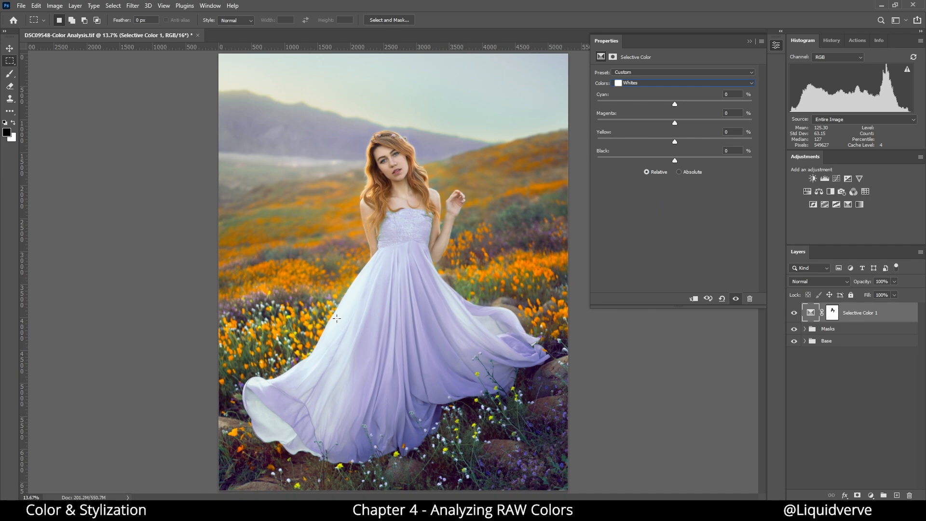
drag(673, 104, 565, 105)
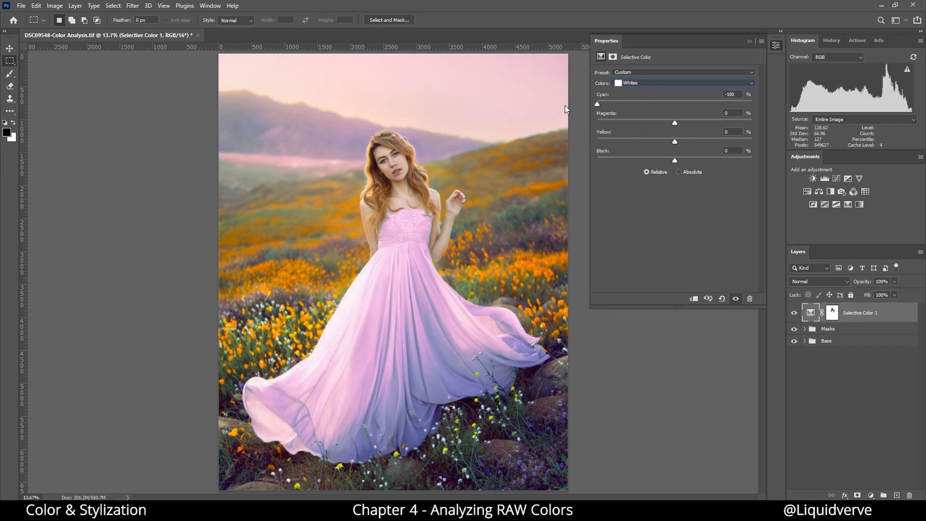
drag(675, 141, 789, 147)
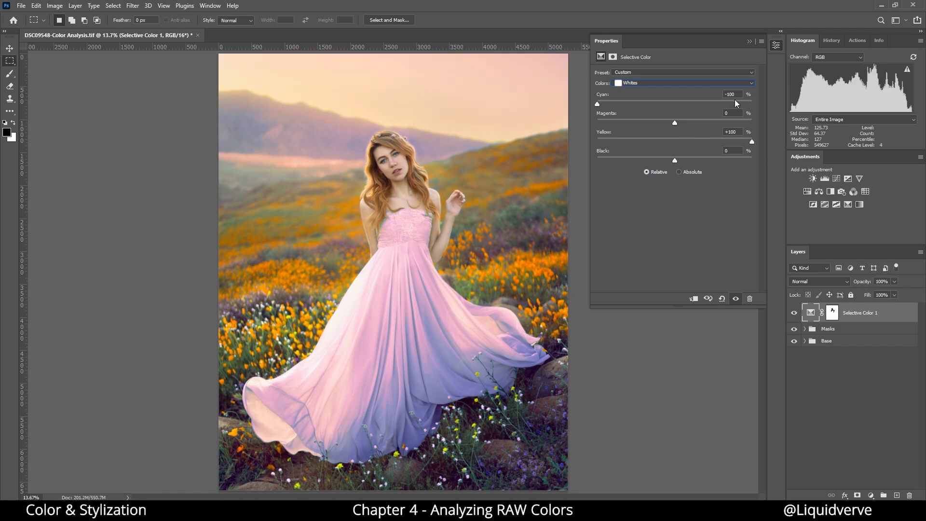
click(717, 94)
text(0)
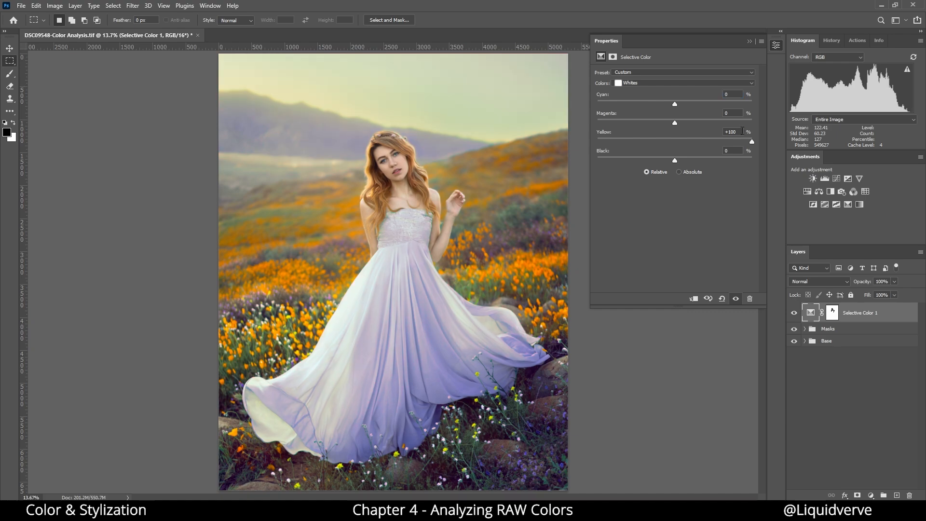
click(742, 131)
text(0)
mouse_move(676, 121)
mouse_down()
mouse_move(580, 123)
mouse_move(674, 130)
mouse_up()
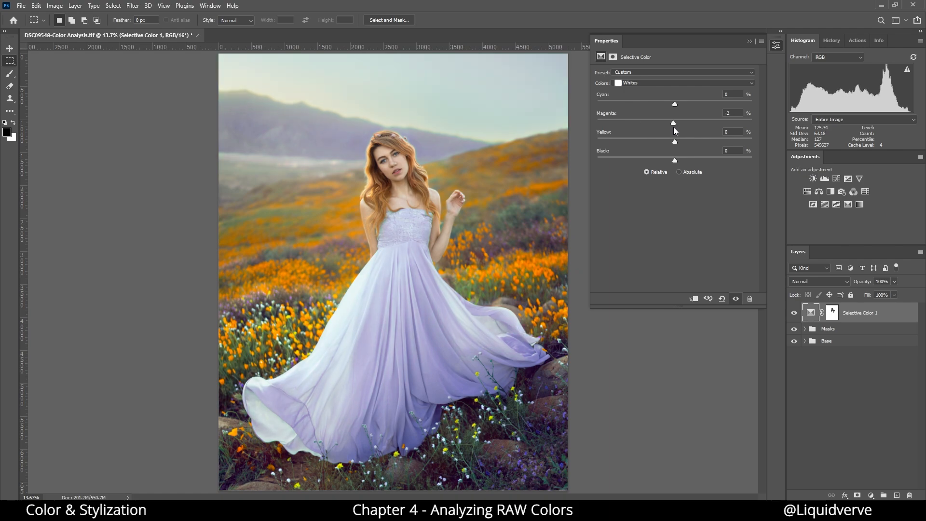
click(733, 111)
text(0)
Compare the photo with and without the Selective Color adjustment, and rename its layer.
click(794, 312)
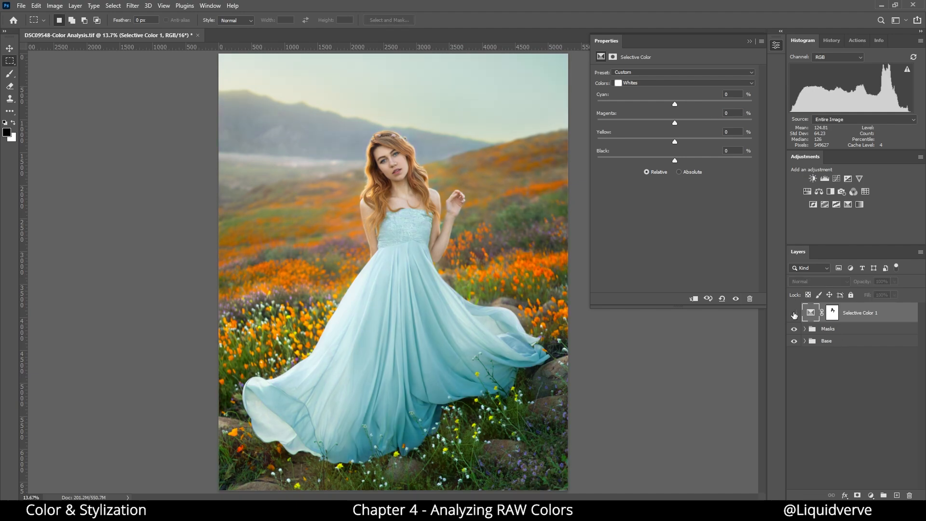
click(793, 313)
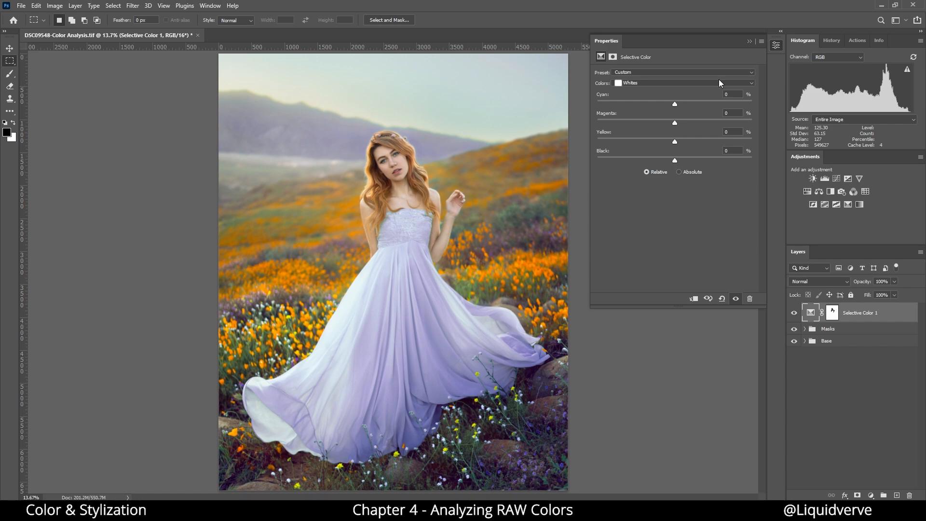
click(751, 41)
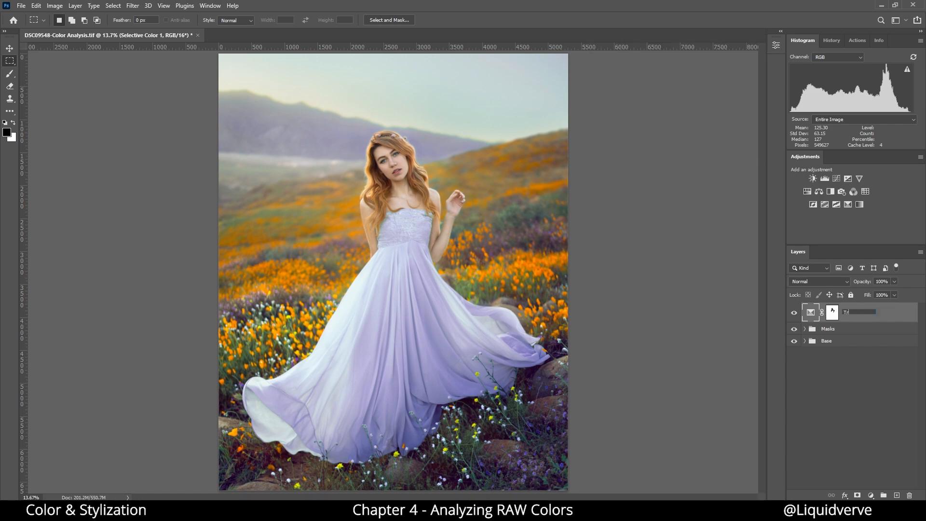
text(c)
key(Return)
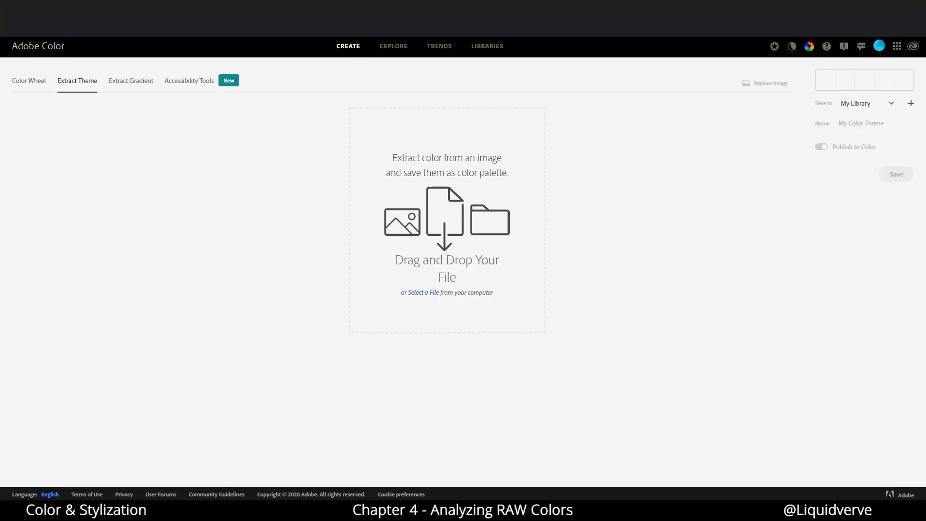
Switch to Adobe Color, load the recolored photo for theme extraction, and move the two darker yellow-orange samples onto green foliage beside the dress.
drag(925, 140, 482, 209)
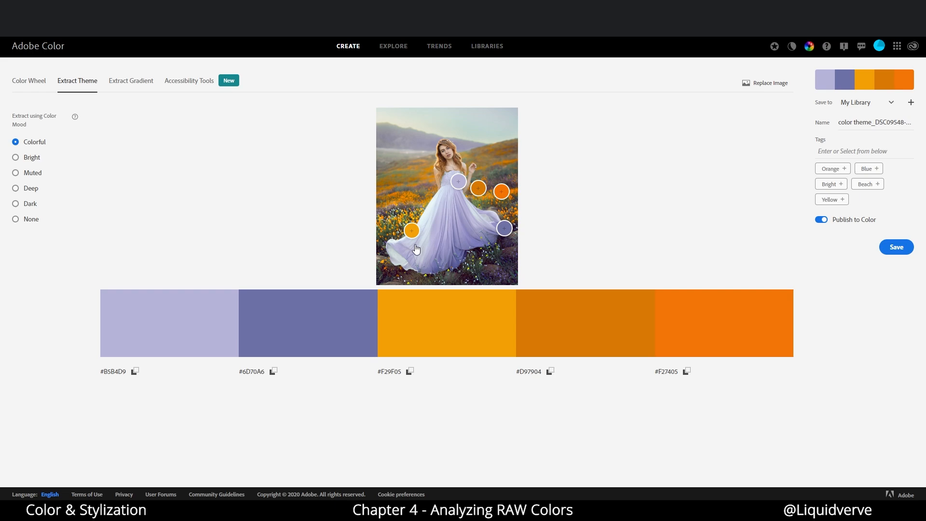
mouse_move(414, 235)
mouse_down()
mouse_move(408, 223)
mouse_move(389, 225)
mouse_up()
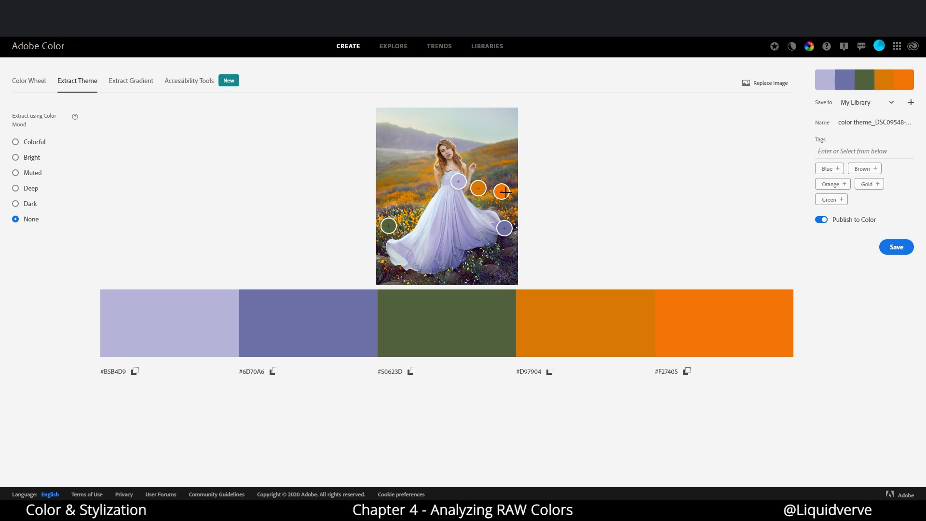
drag(478, 189, 404, 220)
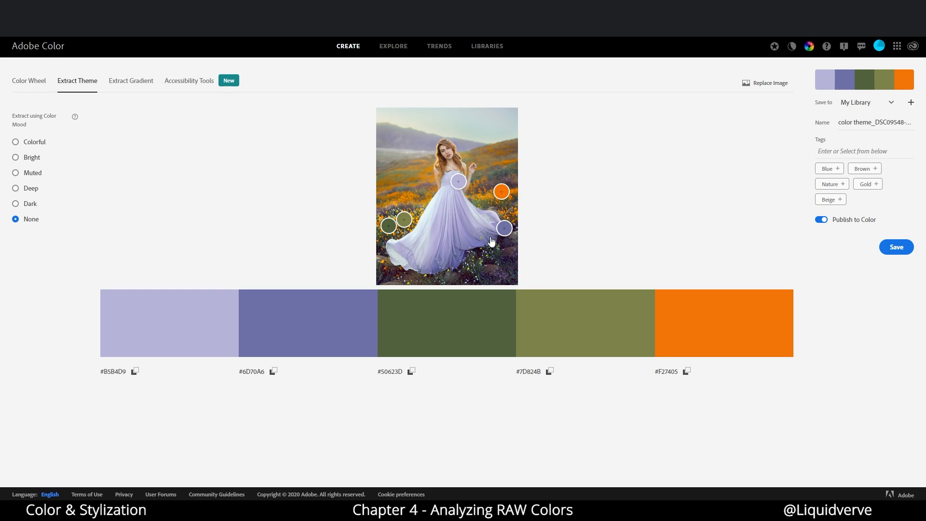
Move the two purple color samples onto the middle of the dress skirt and the shaded hem below it.
drag(458, 182, 459, 185)
click(464, 228)
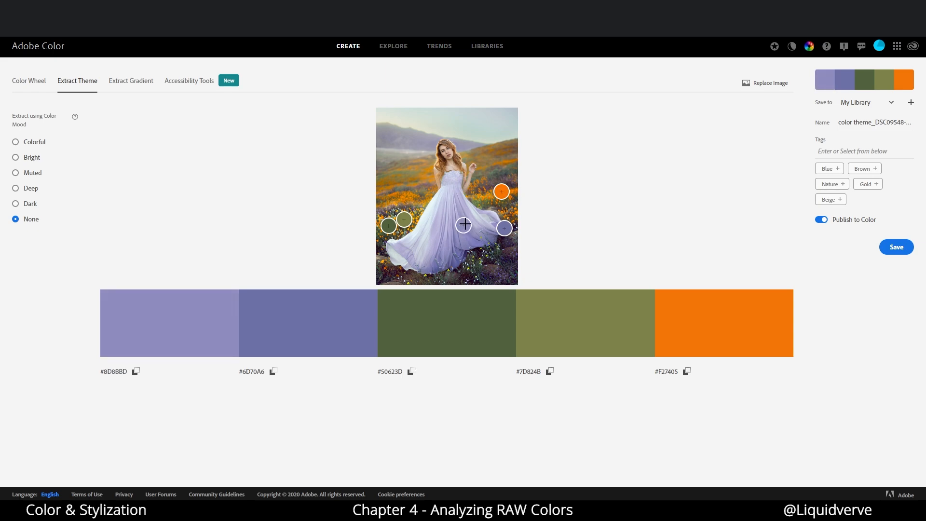
drag(504, 228, 456, 265)
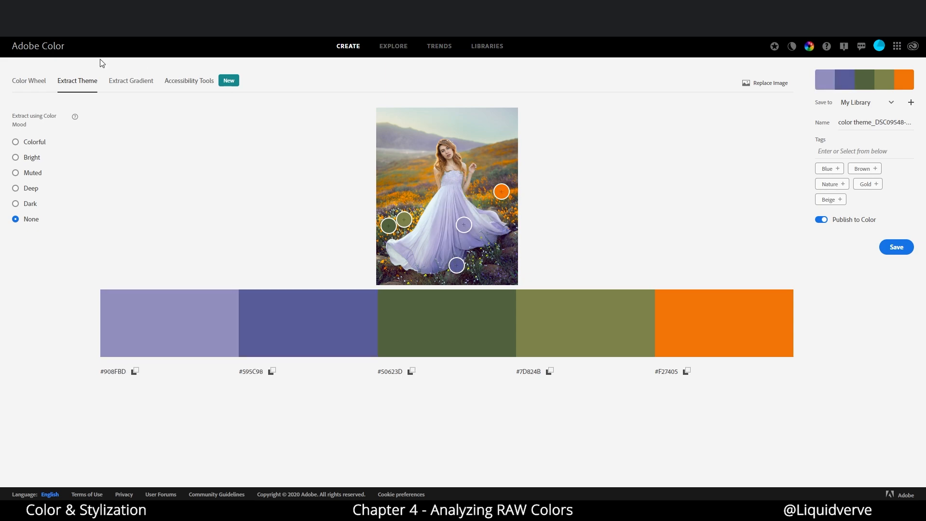
Show the extracted theme on the color wheel and set the color mode to HSB.
click(34, 79)
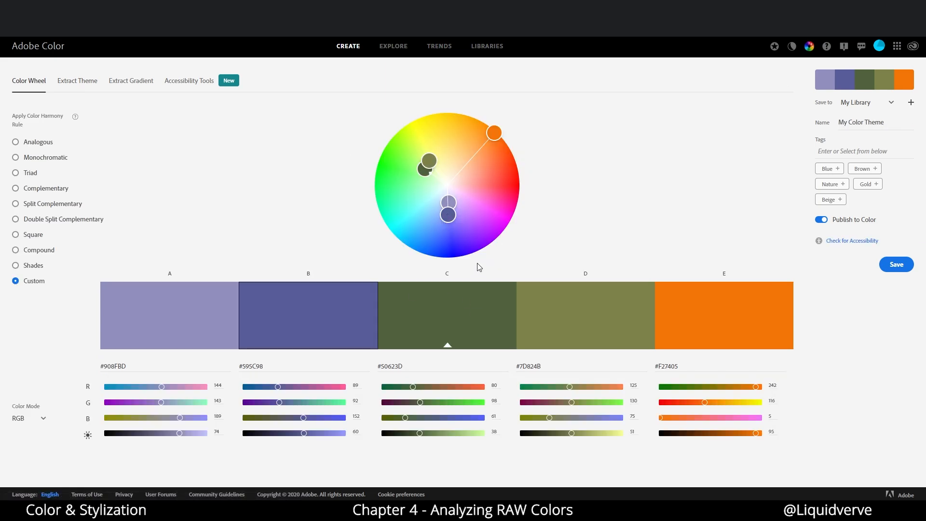
click(450, 203)
click(27, 419)
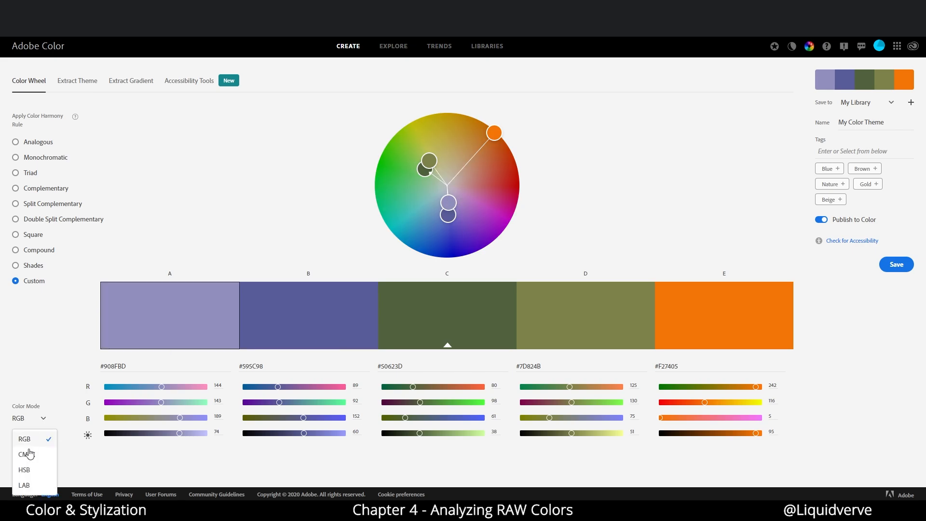
click(26, 471)
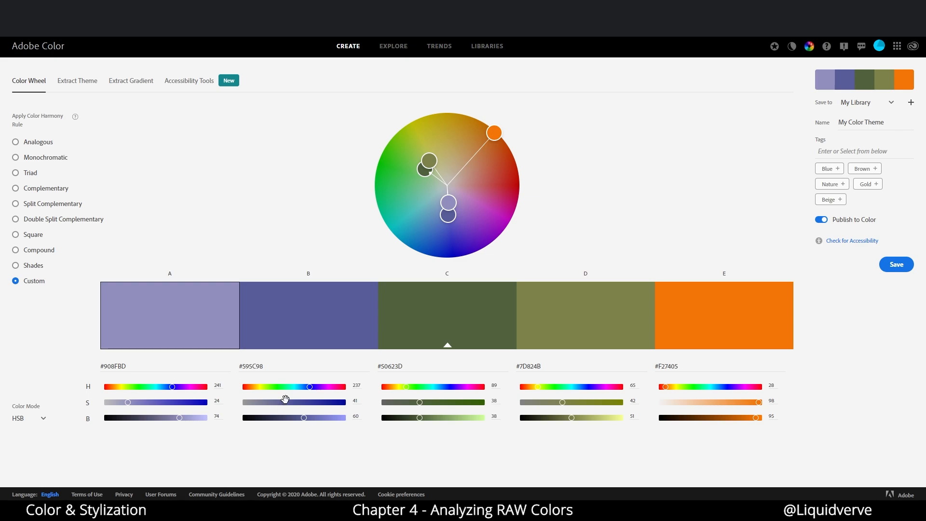
Raise the swatch saturations to 53 for A, 77 for B, 82 for C and 73 for D.
drag(285, 401, 321, 401)
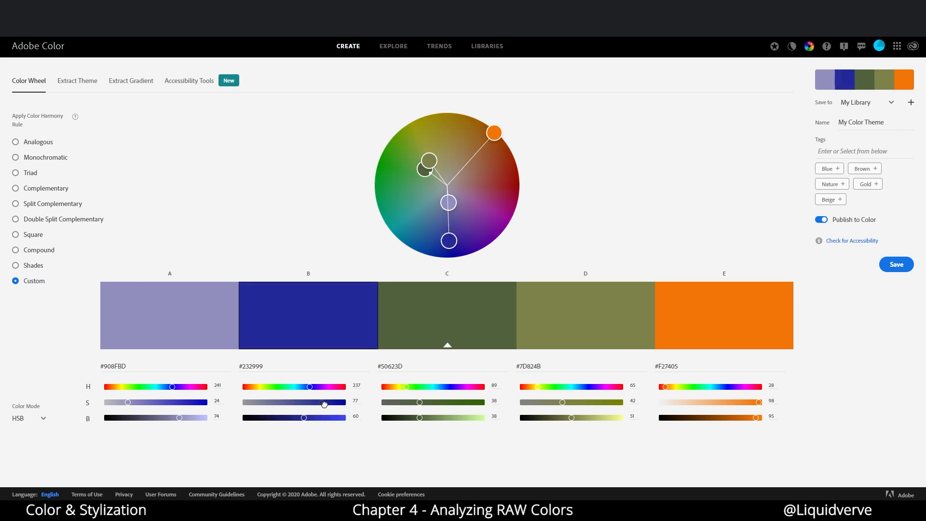
click(448, 202)
drag(127, 402, 158, 402)
drag(419, 402, 465, 402)
drag(562, 401, 596, 402)
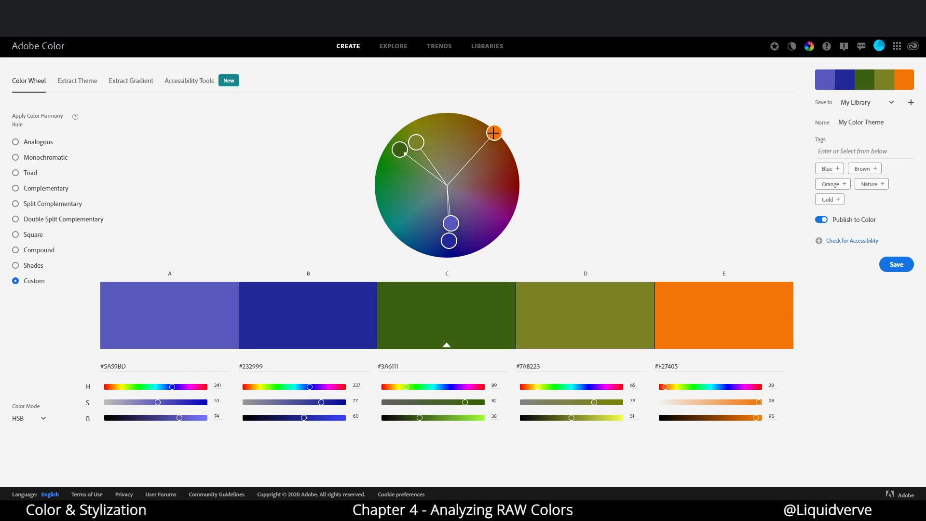
click(493, 133)
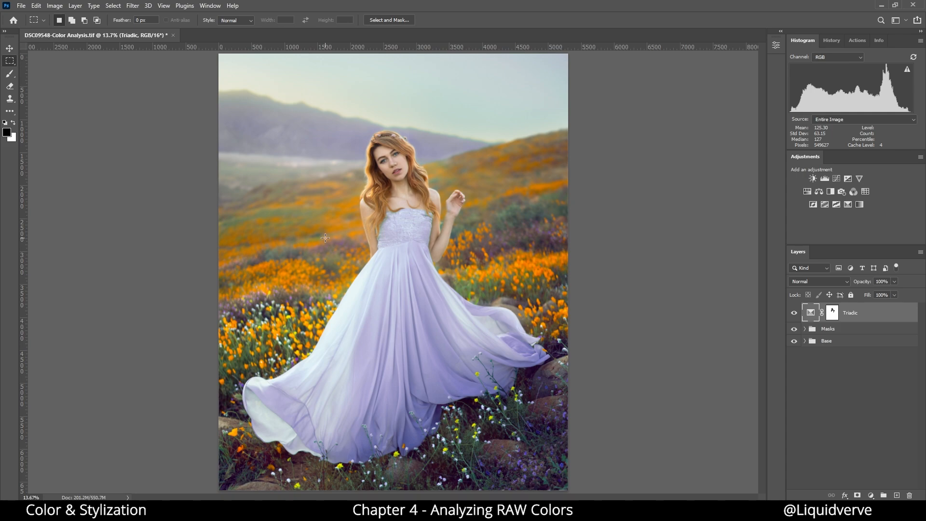
Switch to Photoshop, compare the photo with and without the Triadic layer, and leave that layer hidden.
click(794, 314)
click(795, 314)
click(795, 313)
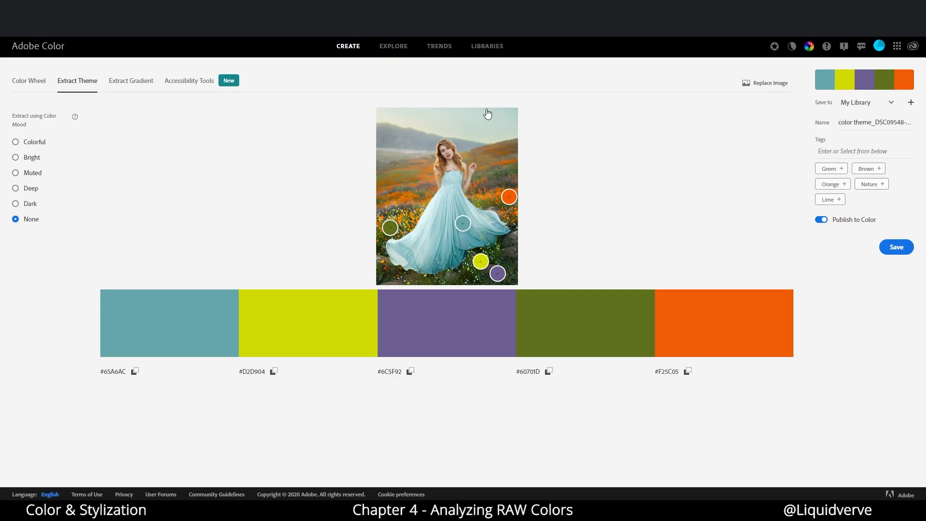
In Adobe Color, put the original photo's theme on the color wheel, shifting purple and dark green toward cyan-blue and yellow toward orange.
click(39, 88)
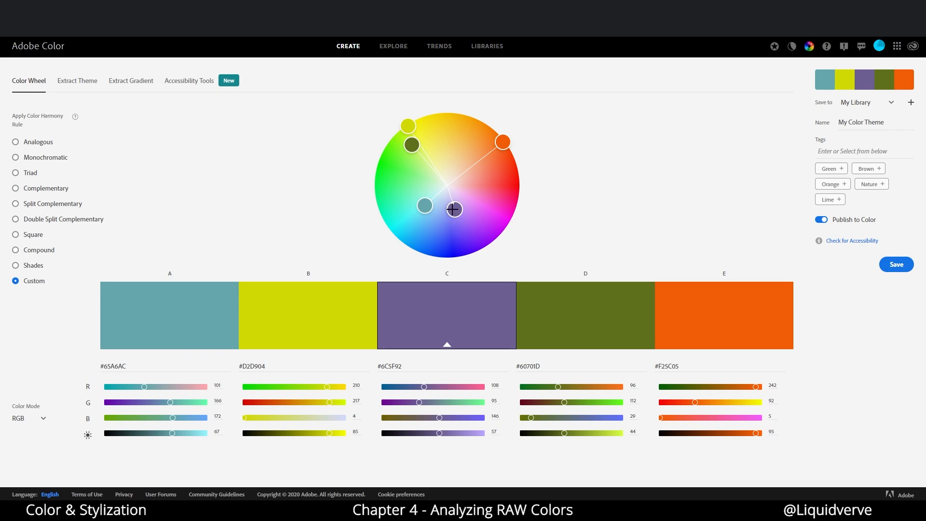
drag(455, 212, 415, 227)
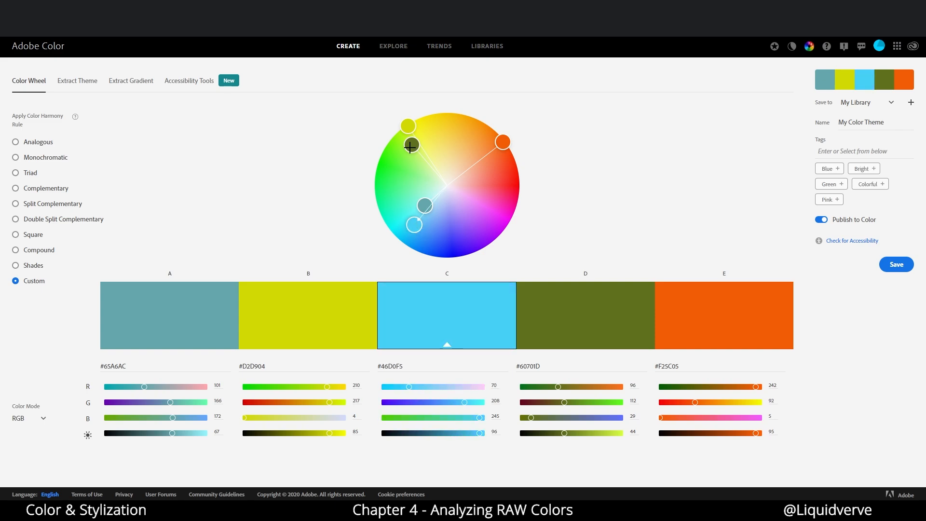
drag(410, 146, 400, 208)
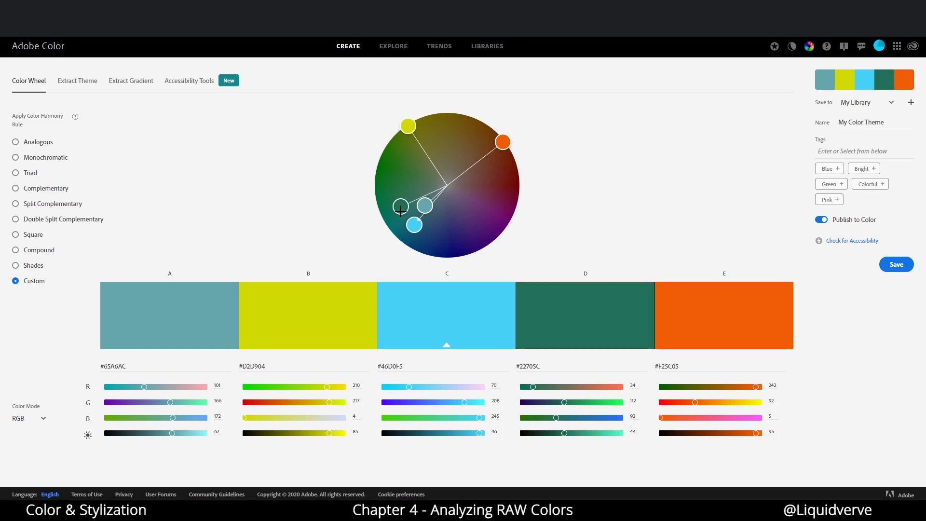
click(408, 128)
drag(453, 121, 483, 127)
drag(400, 207, 419, 233)
drag(482, 128, 506, 159)
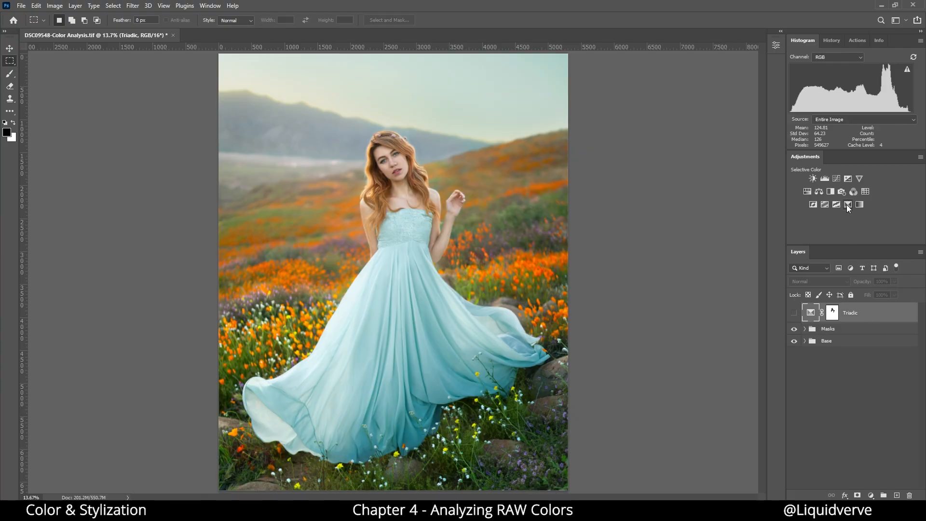
Add a Selective Color adjustment layer in Photoshop and set its Magentas to maximum cyan, magenta -100 and yellow -100.
click(848, 204)
click(637, 83)
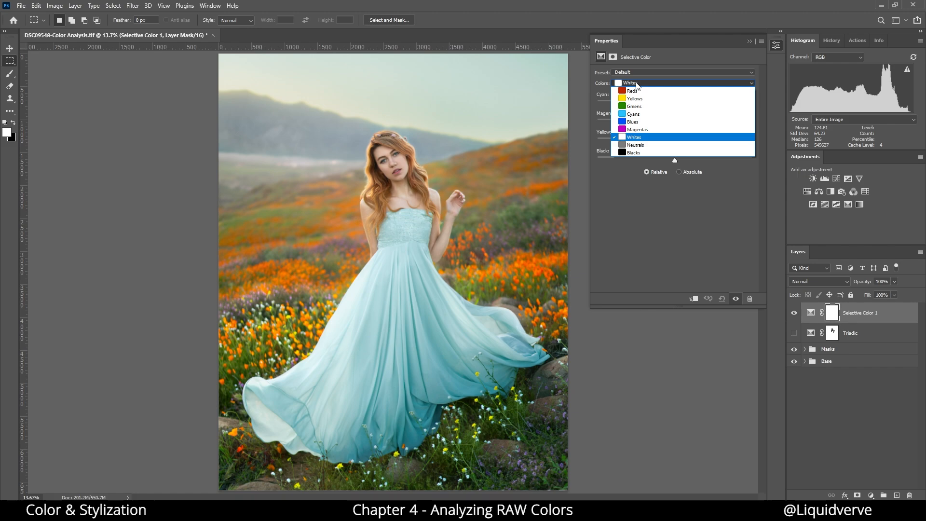
click(638, 129)
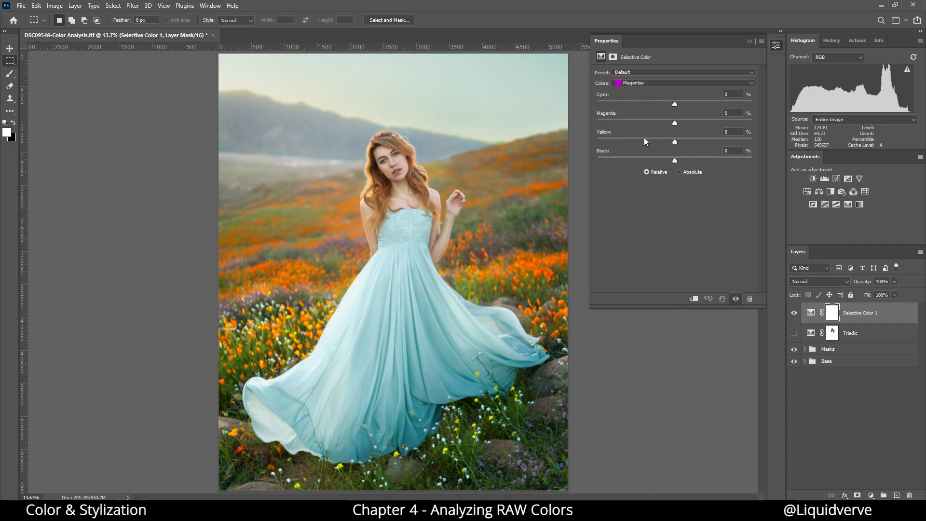
drag(675, 104, 769, 121)
drag(675, 125, 596, 126)
drag(673, 141, 573, 146)
Adjust the Blues, trying magenta at -100 and pushing yellow and cyan toward their maximum.
click(634, 83)
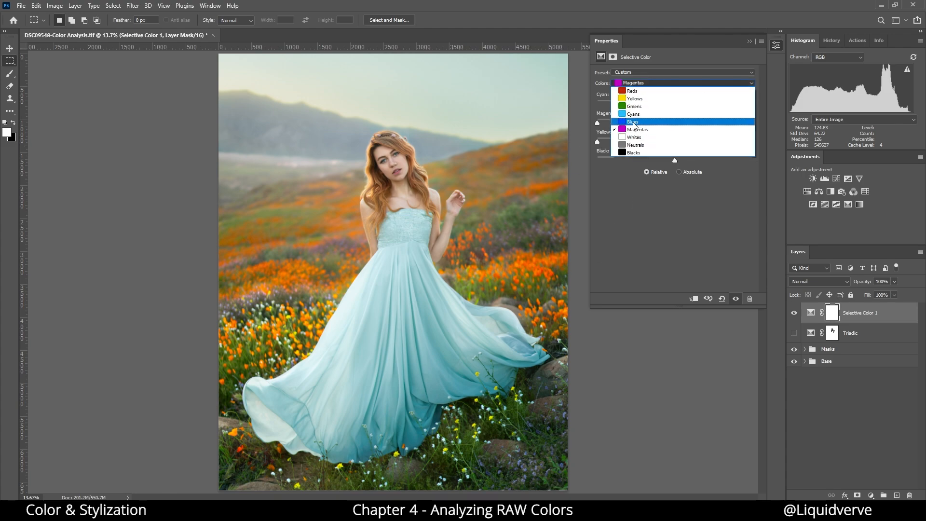
click(634, 124)
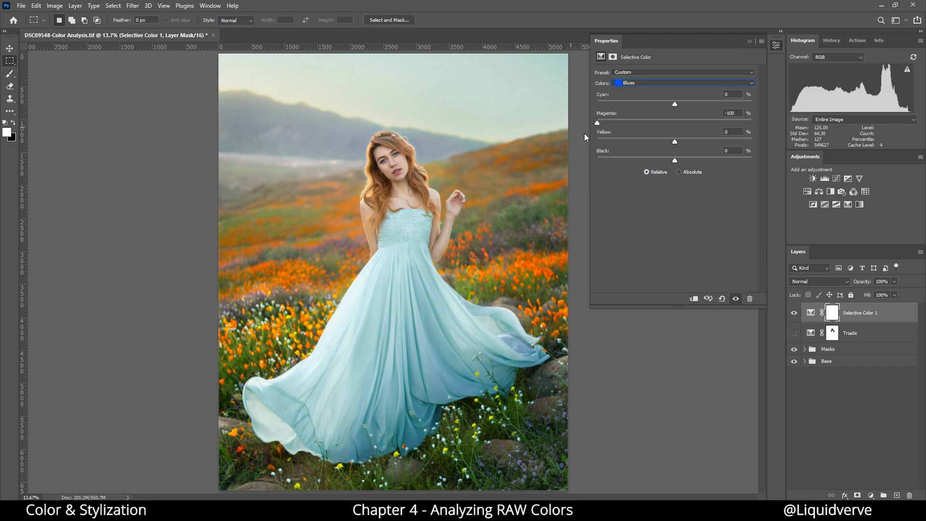
click(675, 122)
drag(671, 143, 823, 153)
drag(674, 103, 783, 117)
Set the Cyans to cyan +100, magenta -25, yellow -100 and black +50, and compare with the adjustment hidden and shown.
click(674, 82)
click(648, 115)
drag(675, 160, 713, 171)
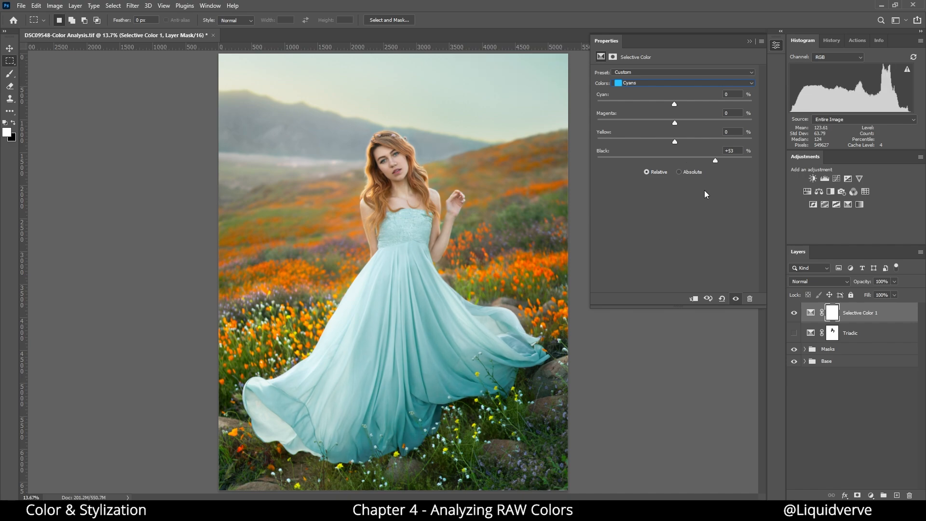
drag(715, 166, 713, 162)
drag(673, 103, 795, 115)
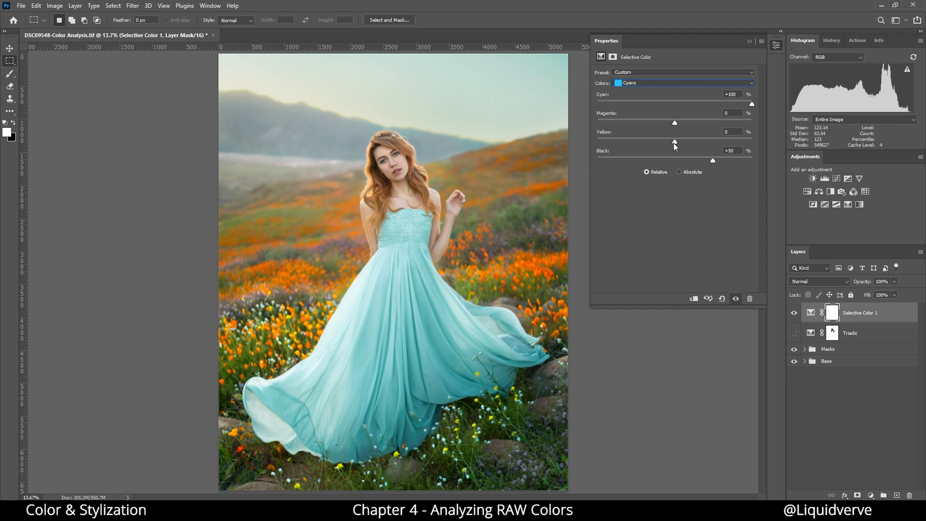
drag(673, 143, 549, 153)
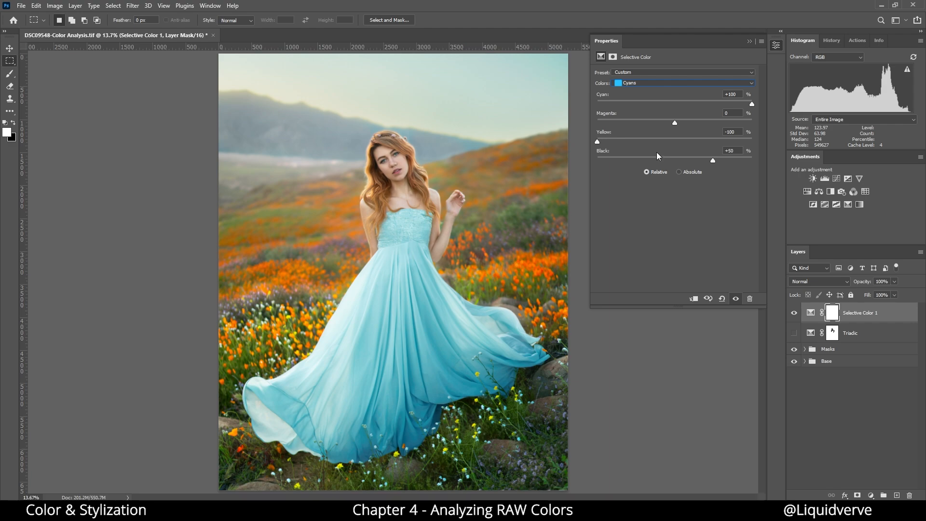
drag(675, 122, 652, 129)
click(793, 313)
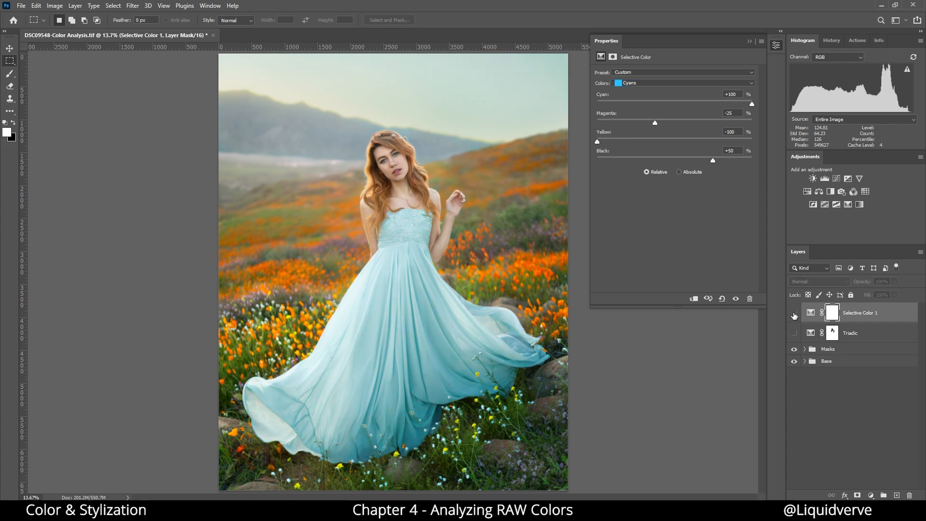
click(794, 313)
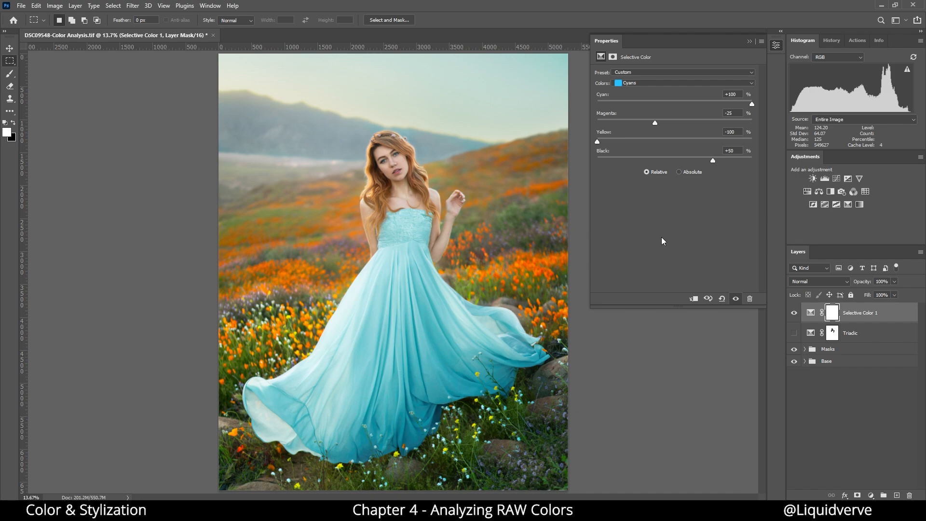
Set the Greens to cyan +100, magenta +100 and yellow -100, and compare with the adjustment hidden and shown.
click(671, 85)
click(665, 112)
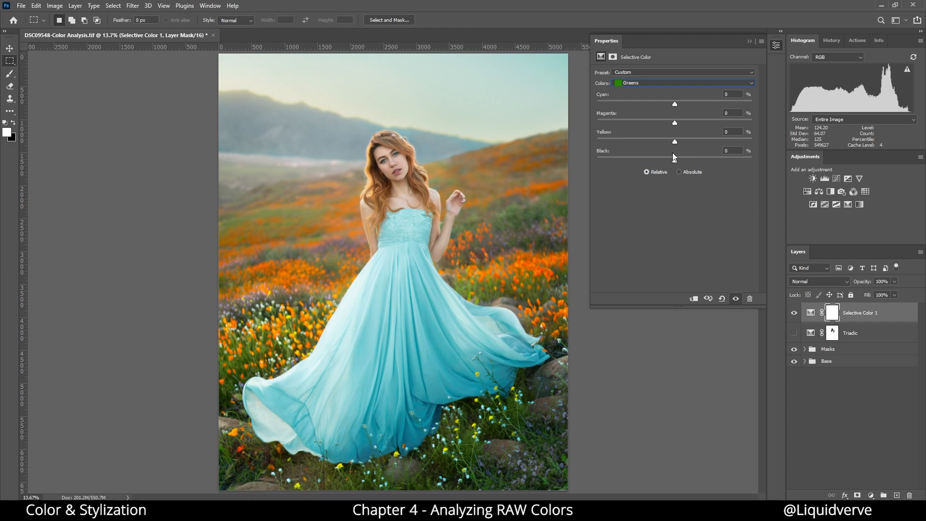
drag(675, 141, 534, 142)
drag(675, 103, 752, 103)
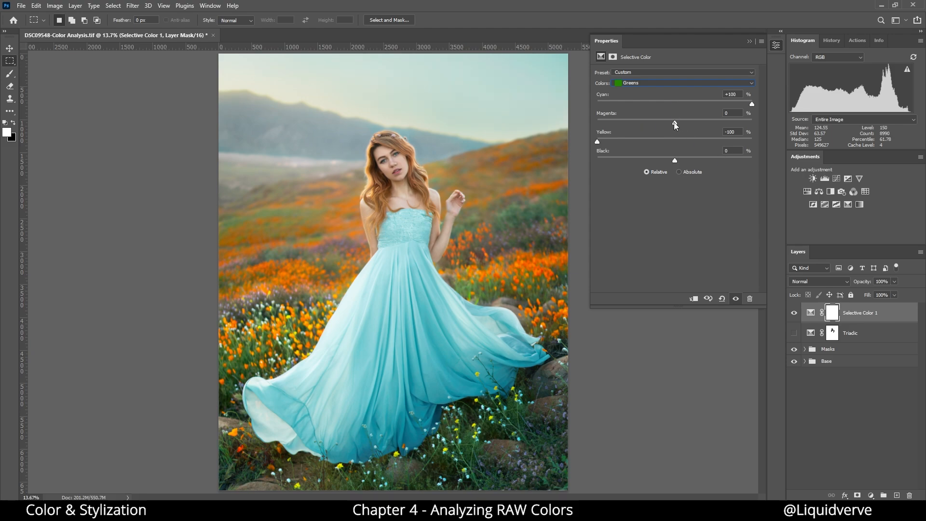
drag(674, 124, 757, 124)
click(794, 314)
click(794, 314)
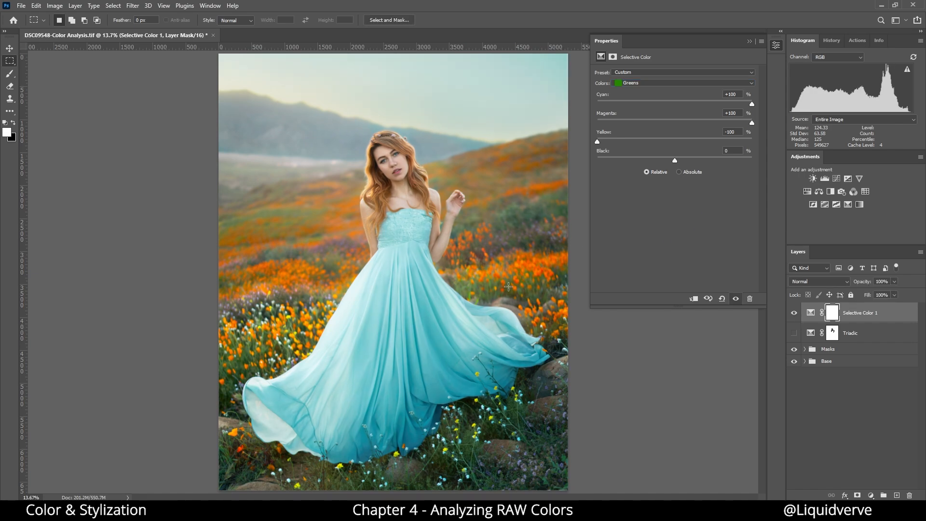
Set the Yellows to cyan +45, magenta +30 and yellow -50, and compare the photo with and without the adjustment.
click(675, 83)
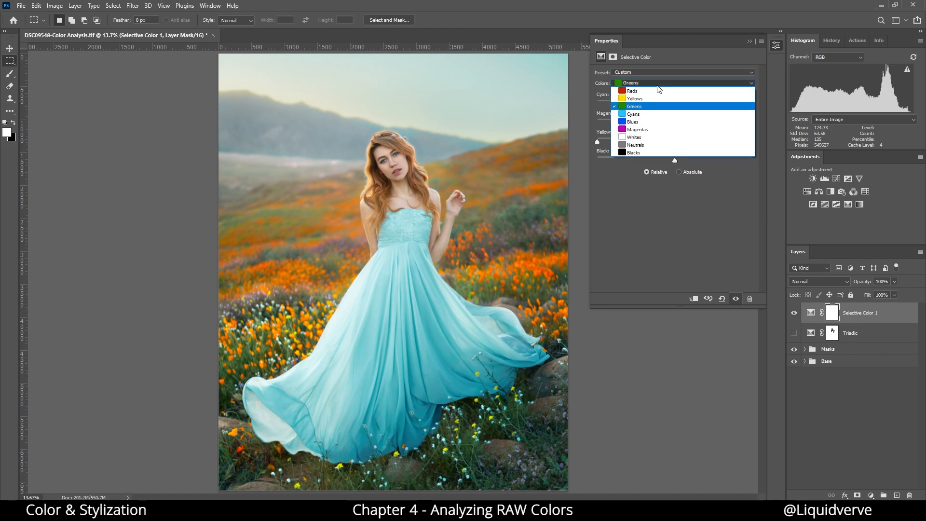
click(681, 99)
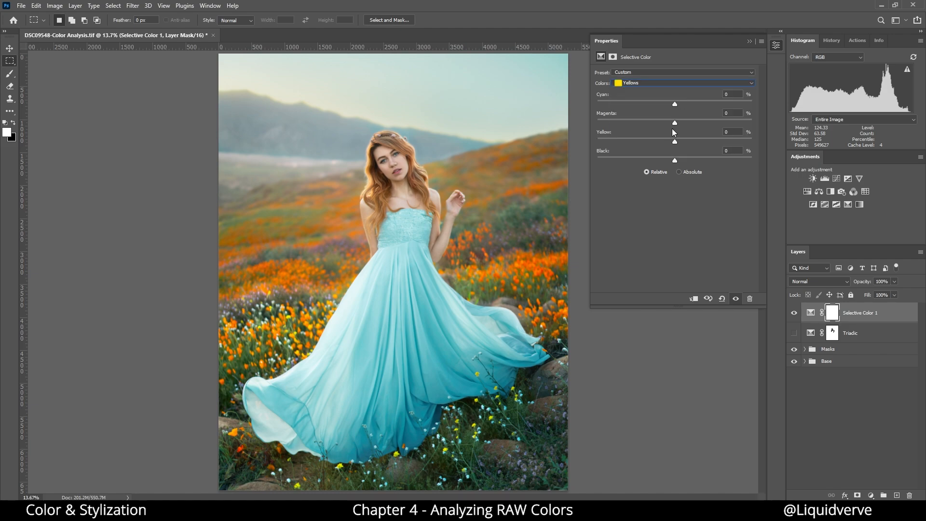
mouse_move(675, 123)
mouse_down()
mouse_move(709, 126)
mouse_move(606, 128)
mouse_move(747, 133)
mouse_move(655, 143)
mouse_move(664, 124)
mouse_move(675, 123)
mouse_up()
click(675, 142)
click(644, 85)
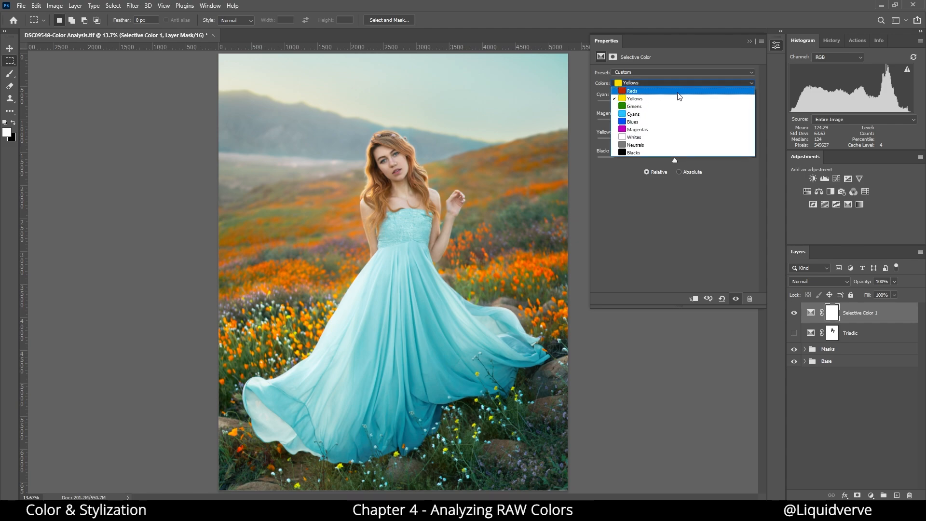
key(Escape)
drag(674, 142, 576, 154)
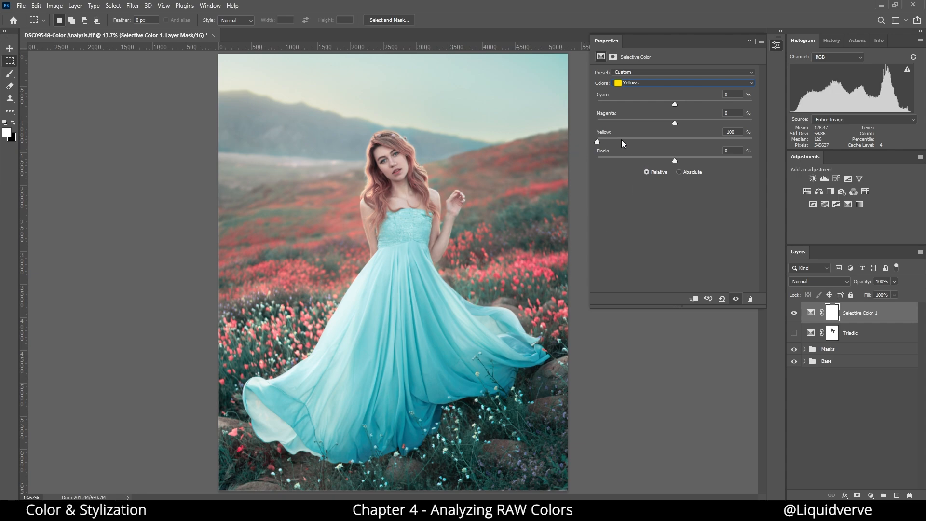
drag(621, 141, 636, 142)
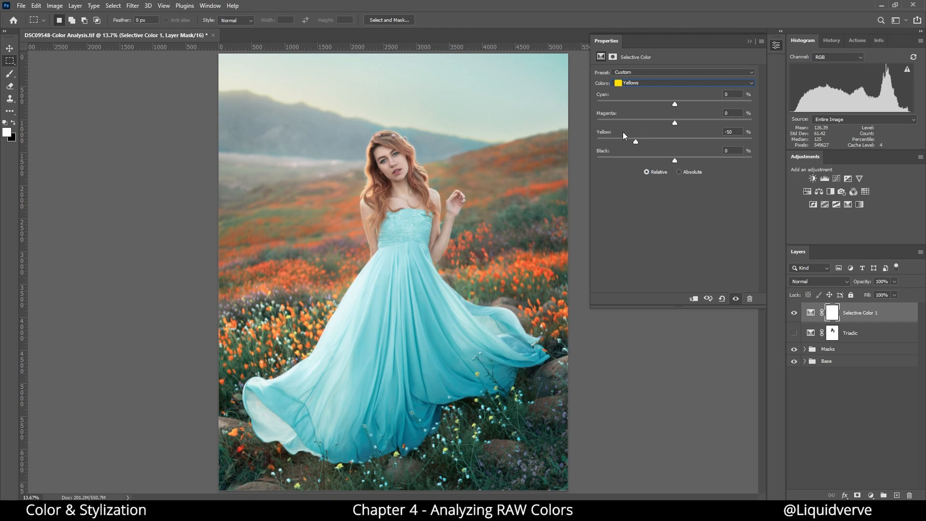
mouse_move(710, 99)
mouse_down()
mouse_move(702, 100)
mouse_move(710, 99)
mouse_up()
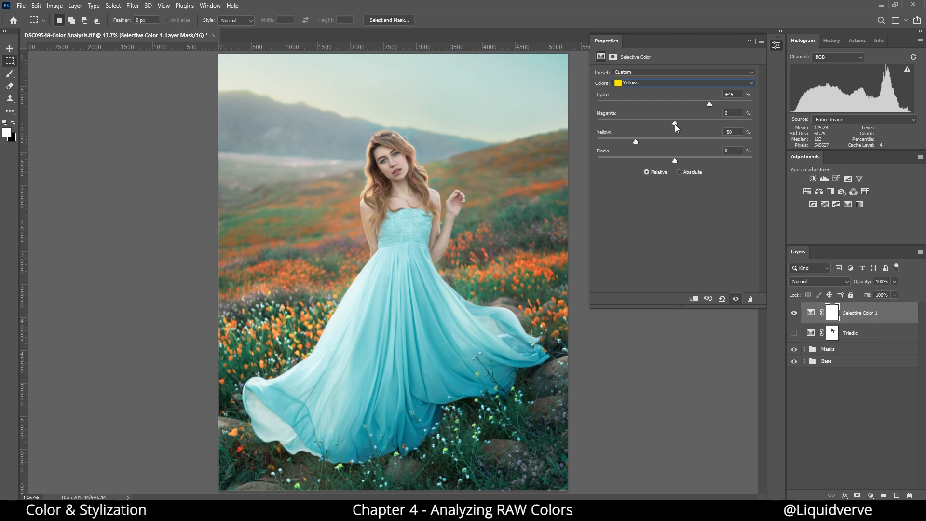
drag(675, 124, 699, 127)
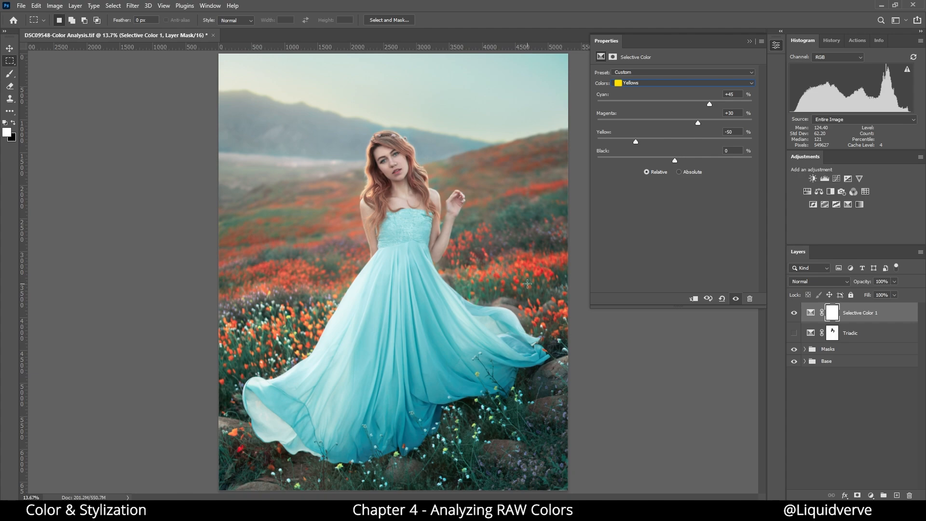
click(793, 313)
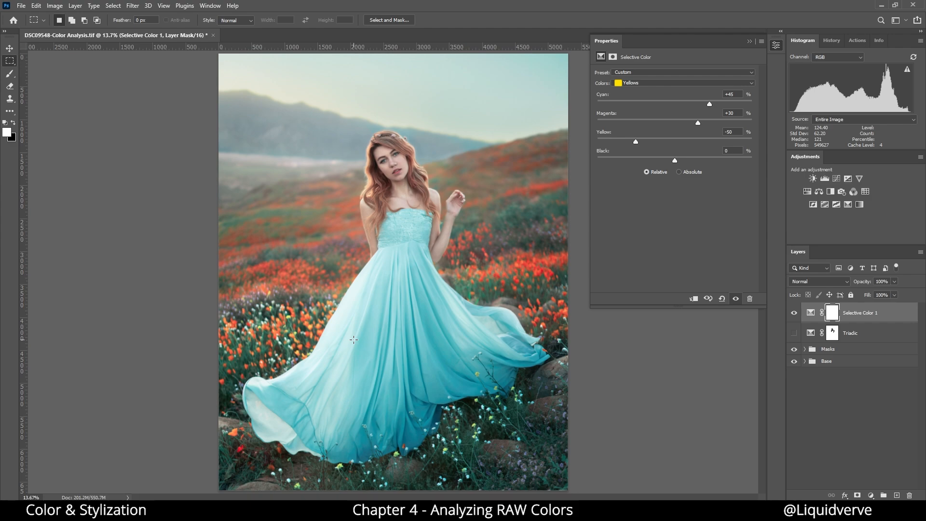
Set the Reds to cyan -100, magenta -55, yellow +100 and black -15.
click(674, 82)
click(665, 83)
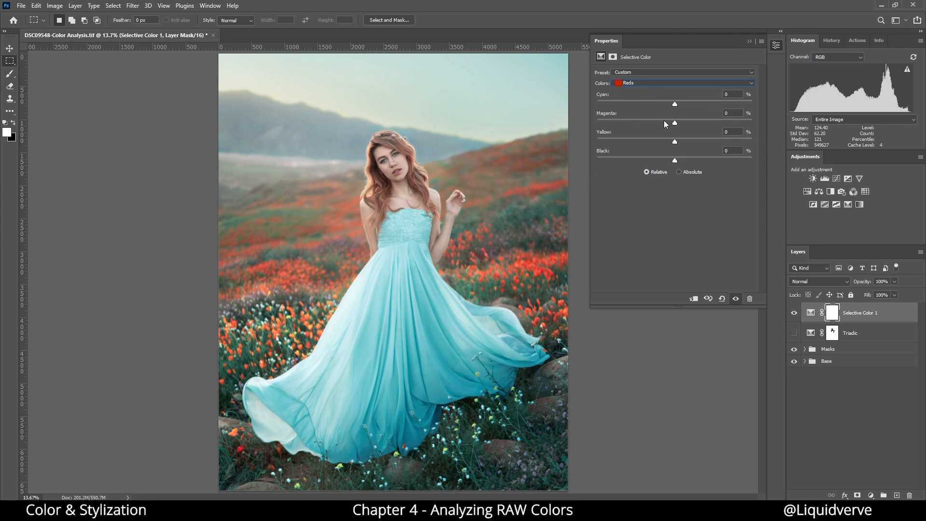
drag(675, 124, 645, 128)
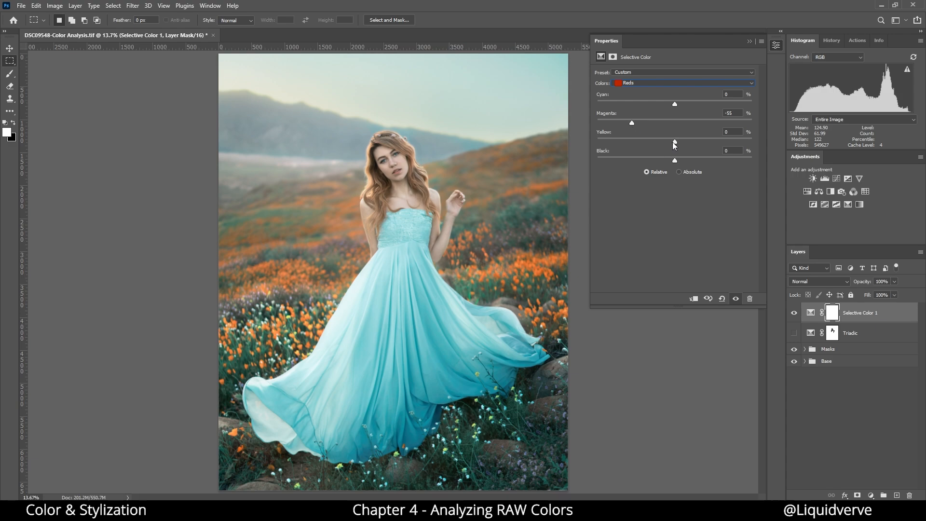
drag(675, 143, 840, 156)
drag(675, 161, 659, 166)
drag(675, 103, 634, 142)
drag(634, 139, 555, 141)
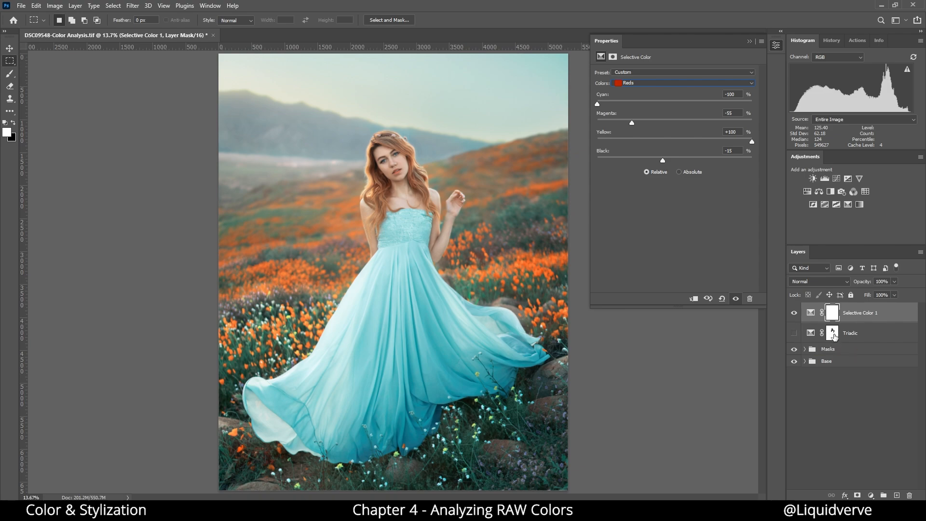
Replace the Selective Color 1 mask with a copy of the Triadic layer's mask, and compare the photo with the adjustment hidden and shown.
drag(832, 335, 832, 313)
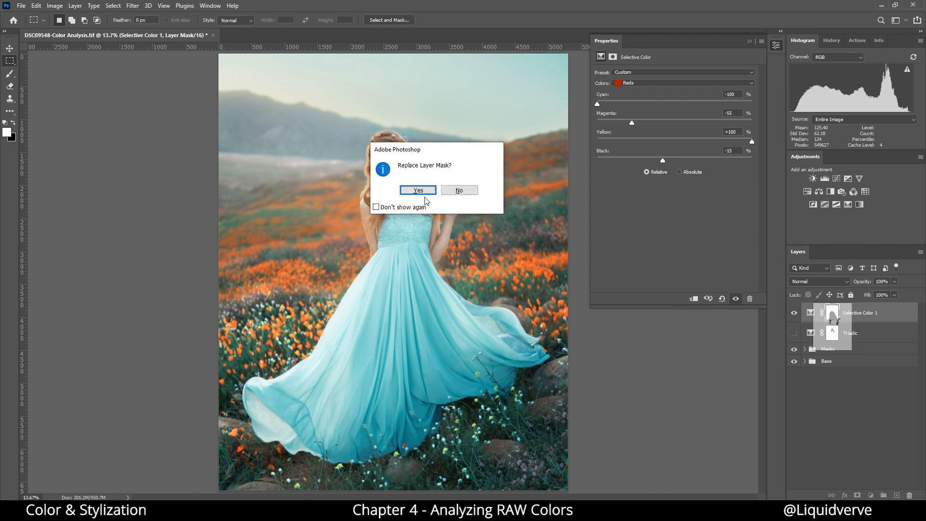
click(416, 191)
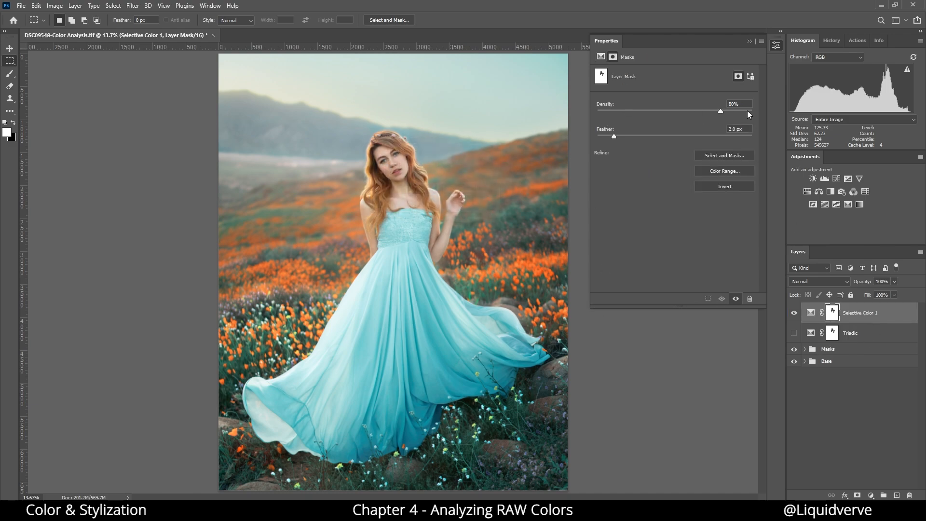
click(794, 313)
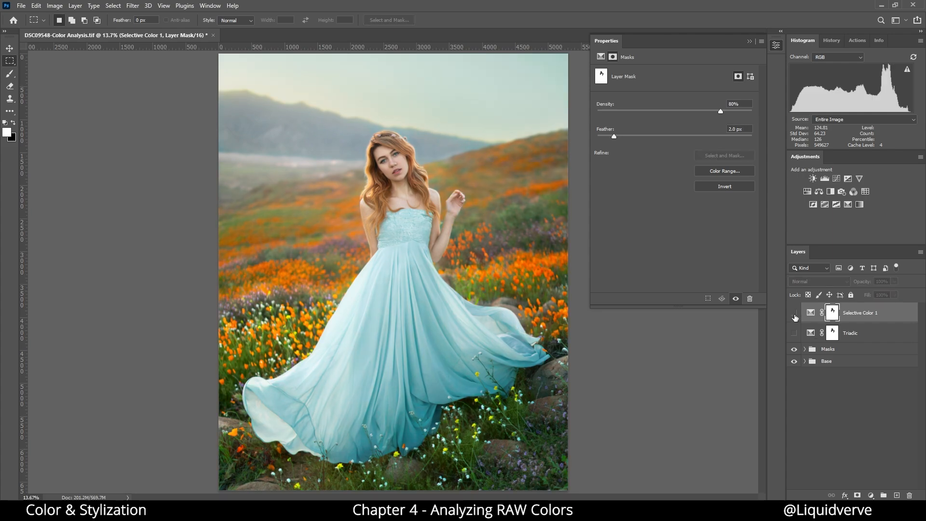
click(794, 313)
click(794, 313)
click(794, 313)
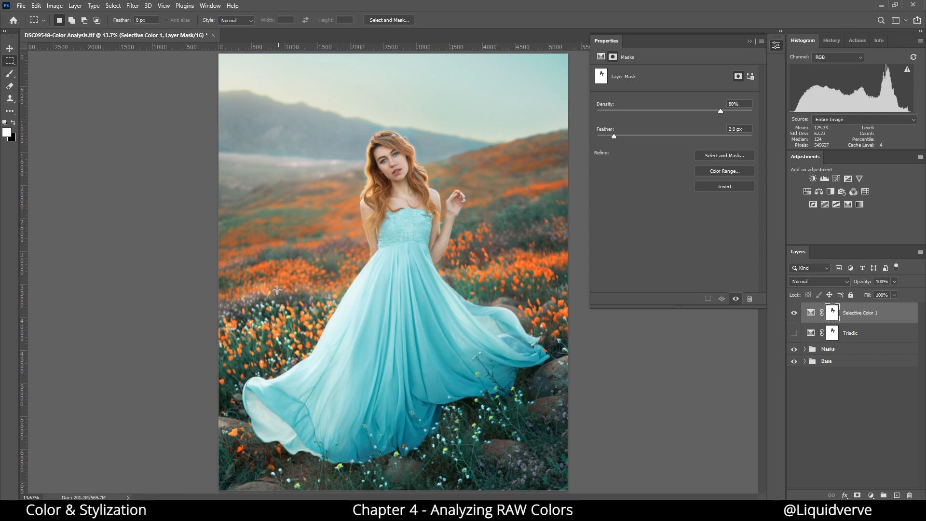
Set the Blacks to cyan +1, magenta +1 and yellow -5, and compare the photo with and without the adjustment.
click(811, 312)
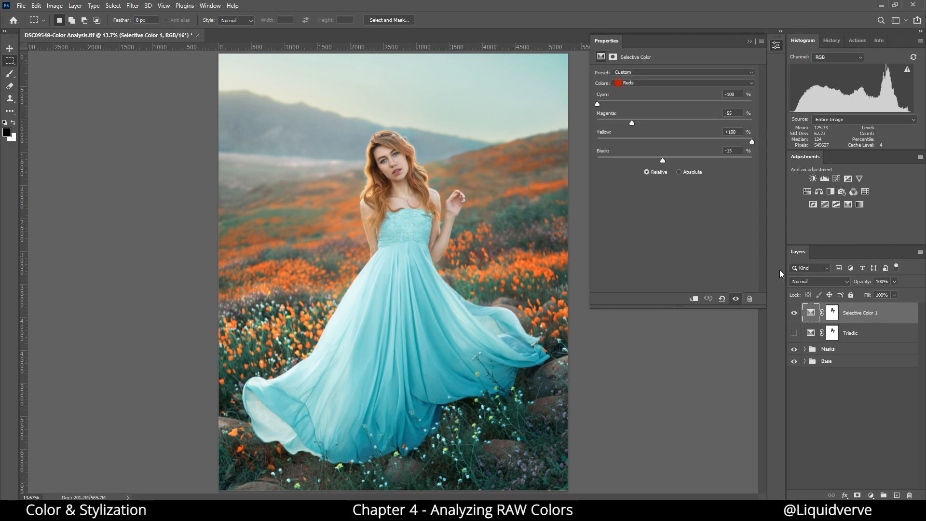
click(675, 83)
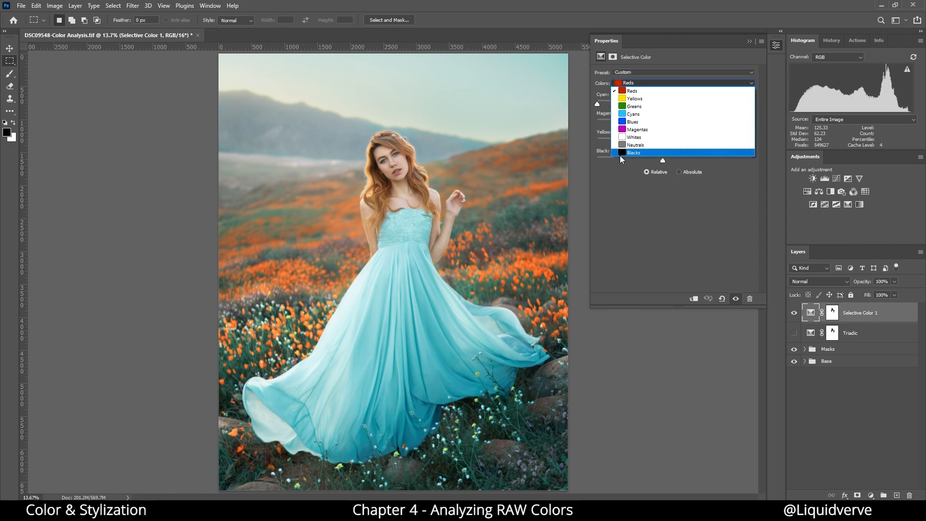
click(636, 153)
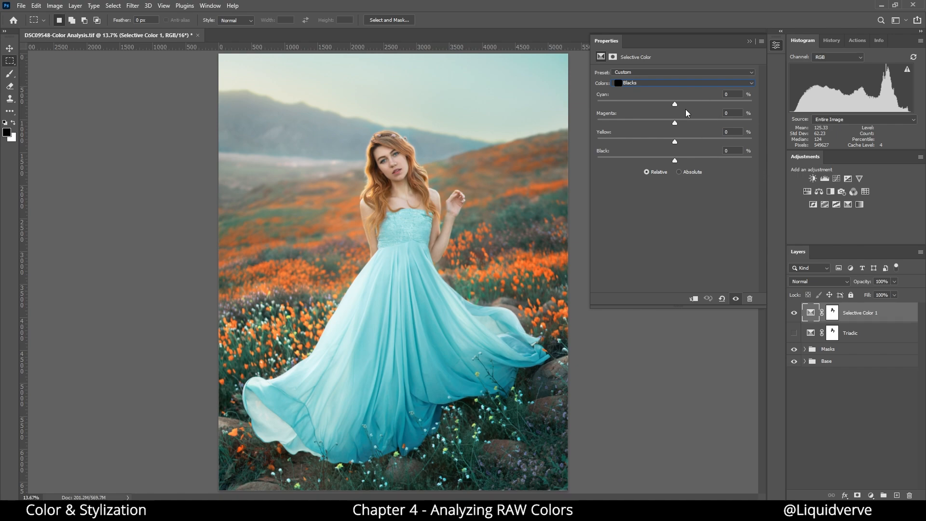
drag(676, 146, 617, 148)
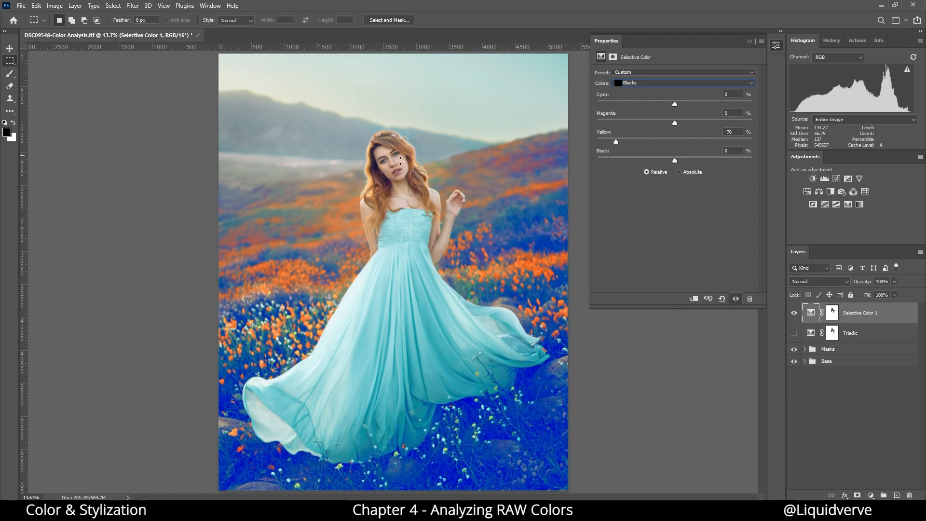
click(661, 139)
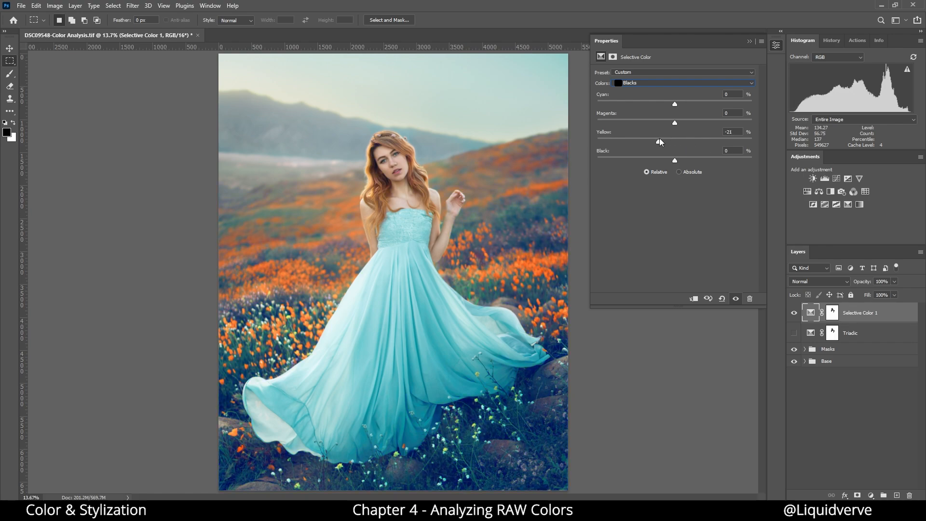
drag(661, 138, 670, 138)
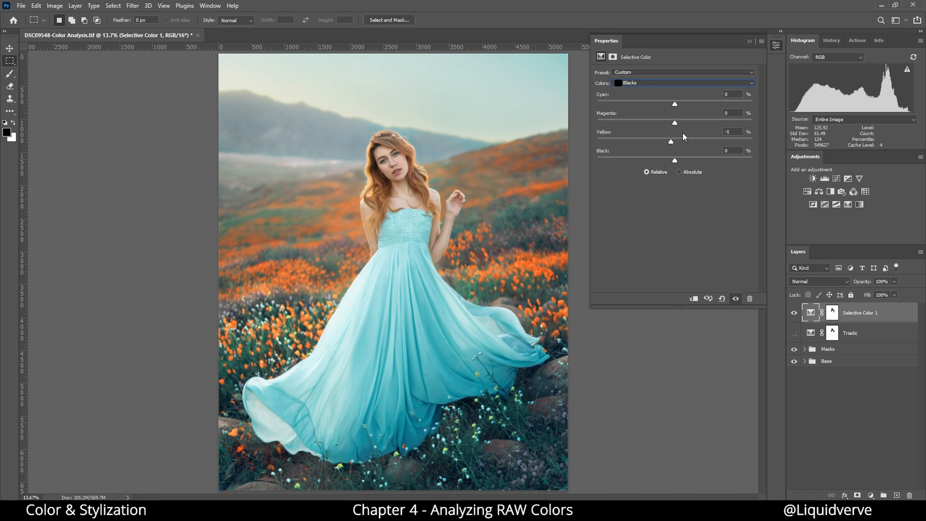
click(676, 105)
drag(676, 104, 676, 104)
click(676, 123)
click(794, 313)
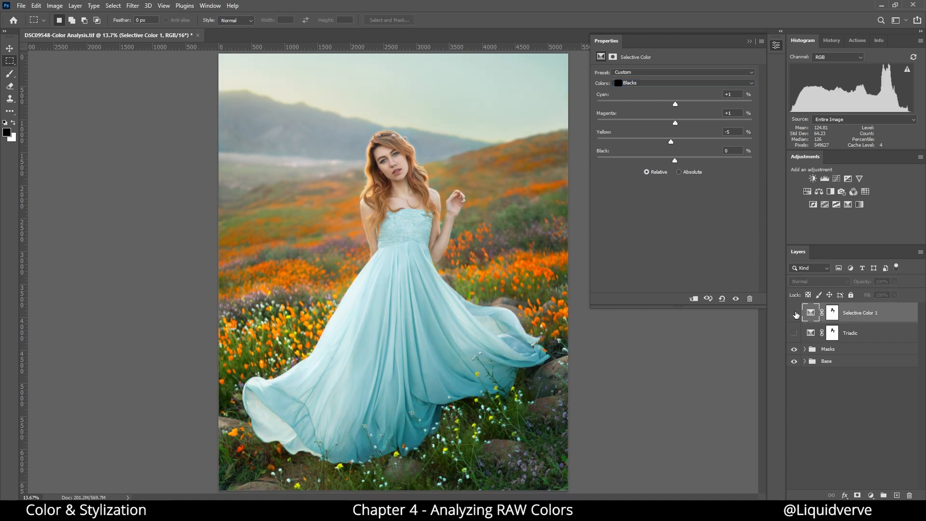
click(794, 313)
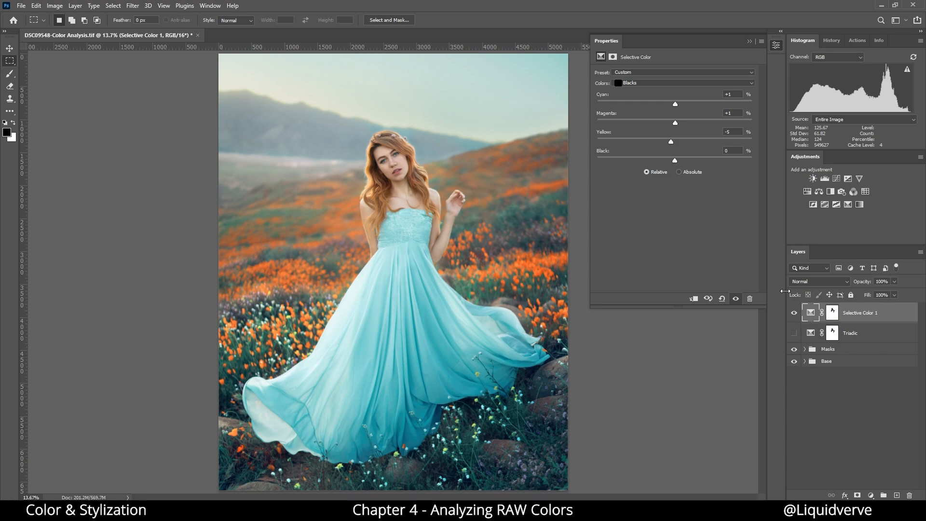
Set the Whites to cyan -30 and yellow +15, compare with the adjustment hidden and shown, and collapse the adjustment settings.
click(652, 82)
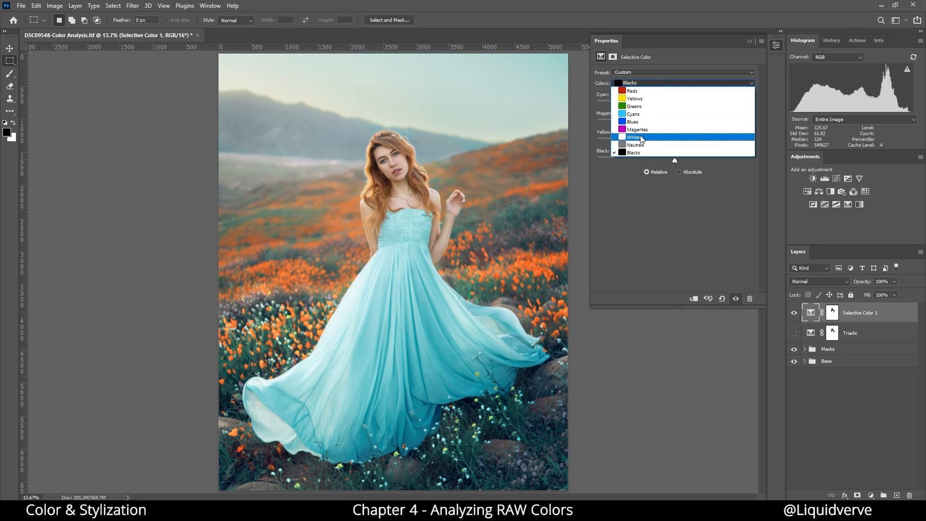
click(642, 138)
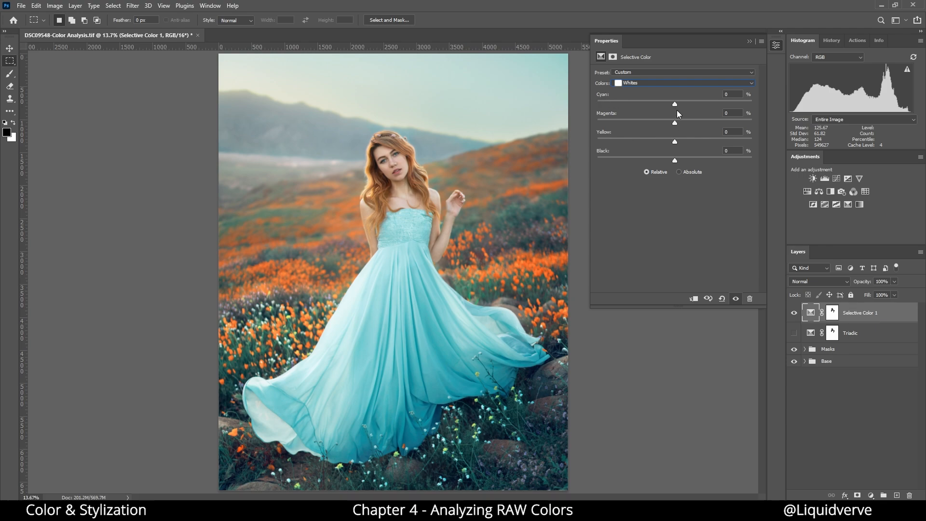
drag(674, 103, 651, 108)
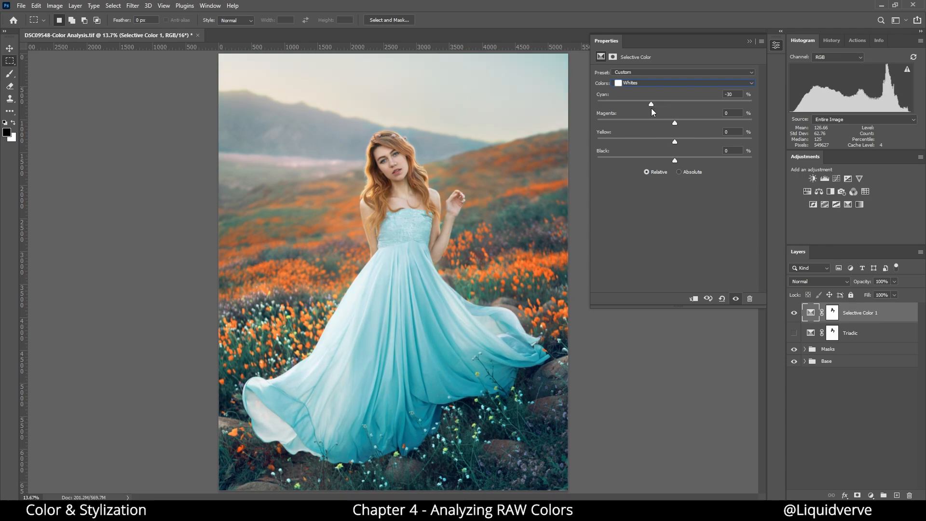
drag(675, 141, 686, 144)
click(793, 314)
click(793, 314)
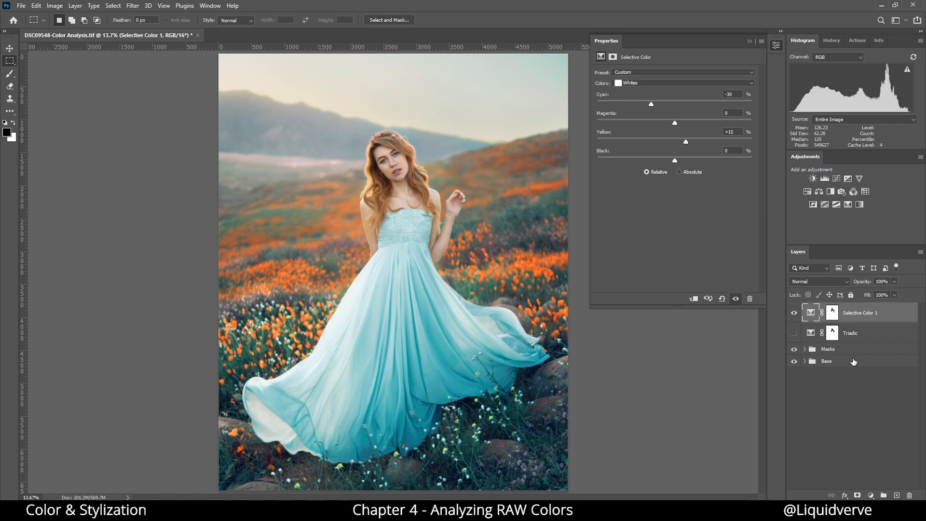
click(750, 41)
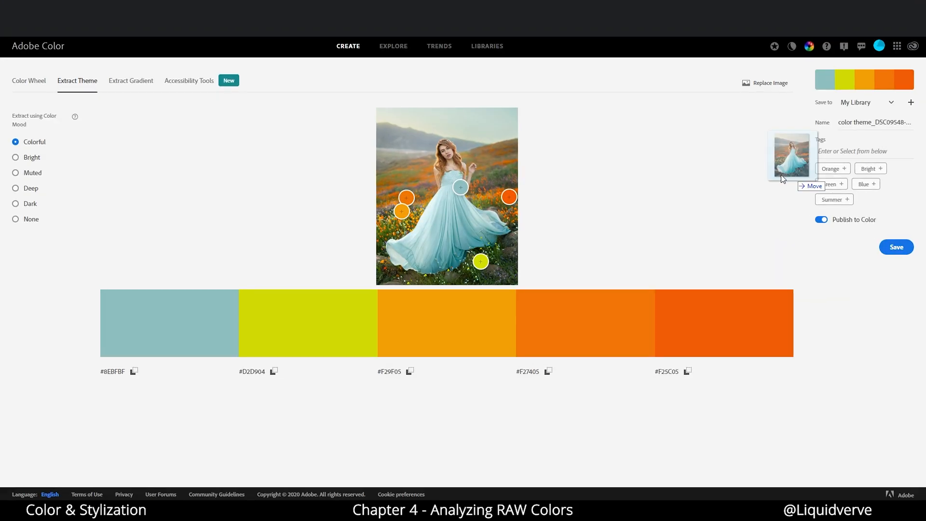
Extract a theme from the teal-and-orange photo in Adobe Color and reposition the sample points over the flowers and foliage.
drag(781, 178, 461, 175)
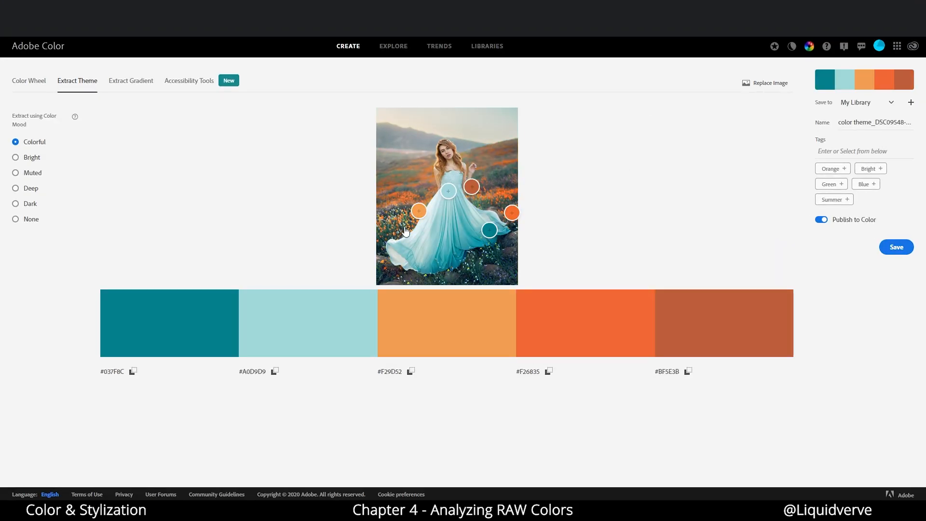
drag(420, 211, 401, 218)
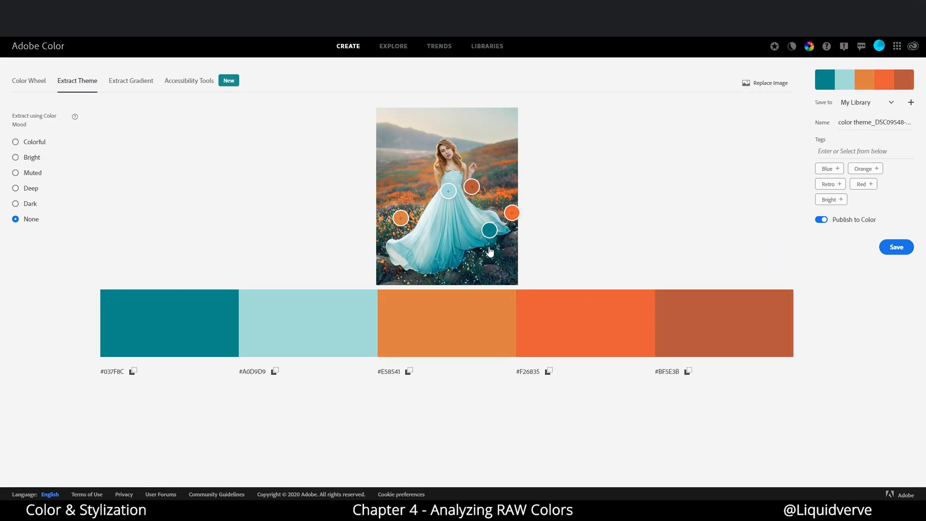
drag(448, 191, 497, 194)
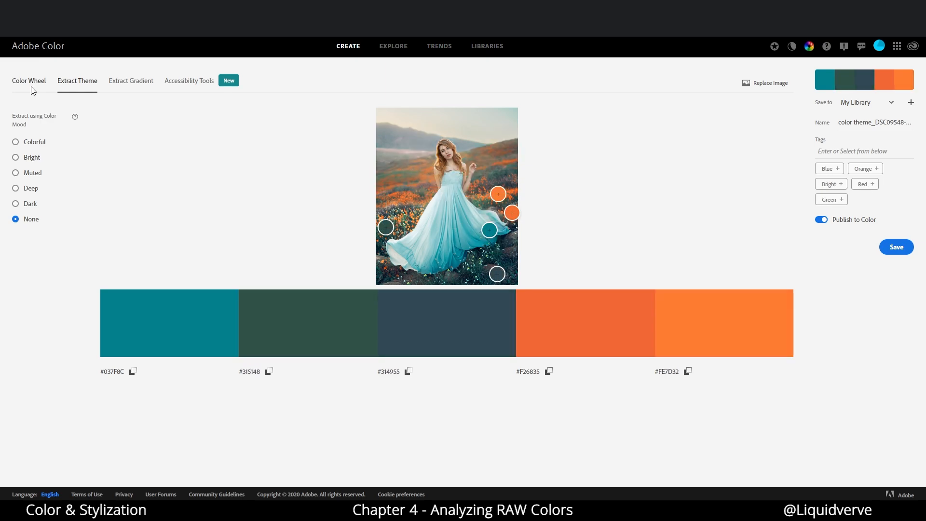
Plot the extracted theme on the color wheel, shift color A to #1F8F8E, and raise color B's saturation in HSB mode.
click(29, 81)
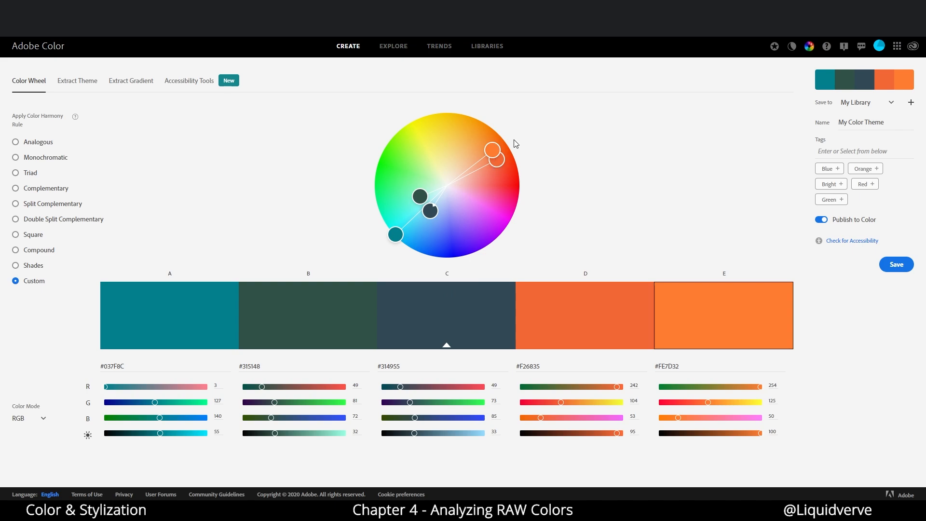
drag(397, 234, 402, 222)
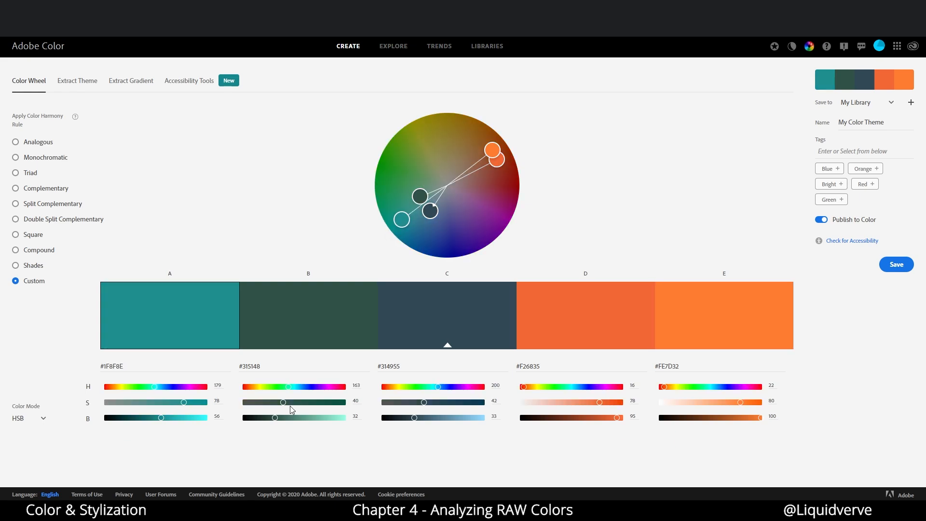
drag(283, 401, 312, 402)
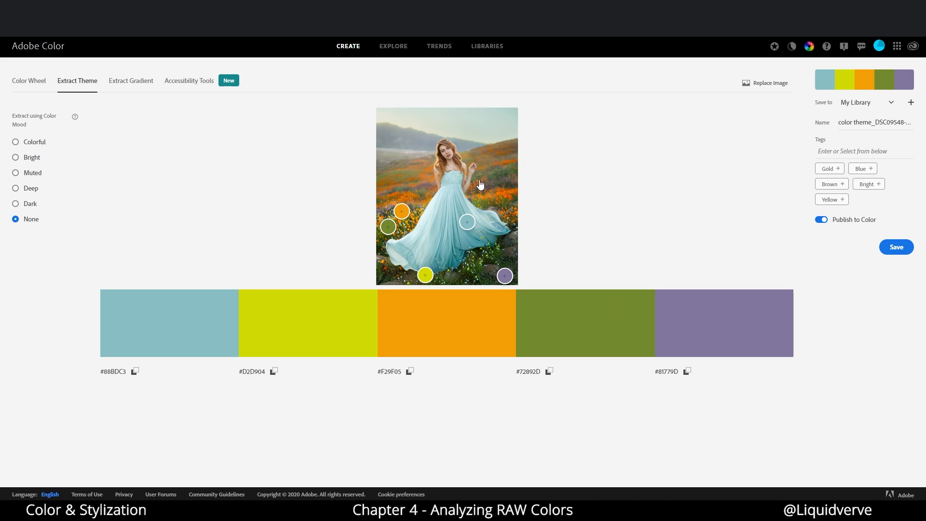
Plot the original photo's palette on the color wheel and shift it to #41C254, #DBD336, #F5CB33, #678A2E and #36A382.
click(29, 81)
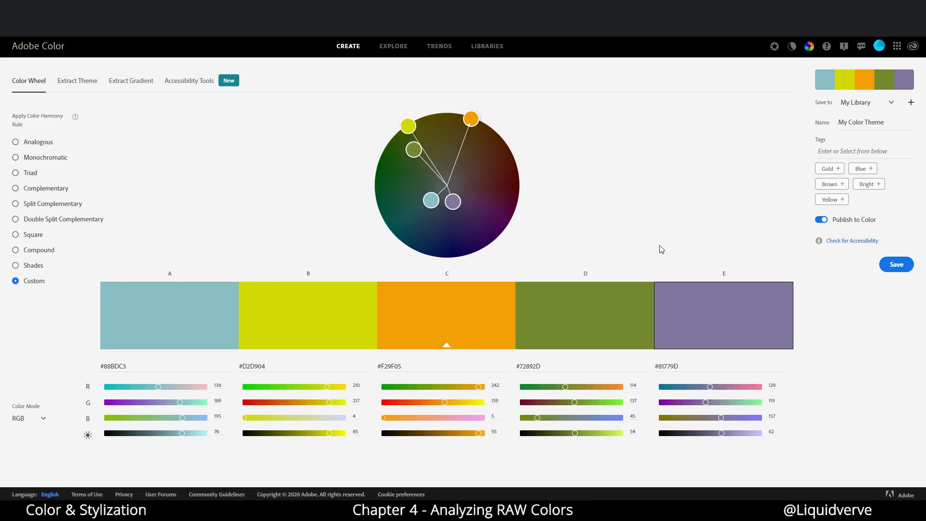
click(473, 114)
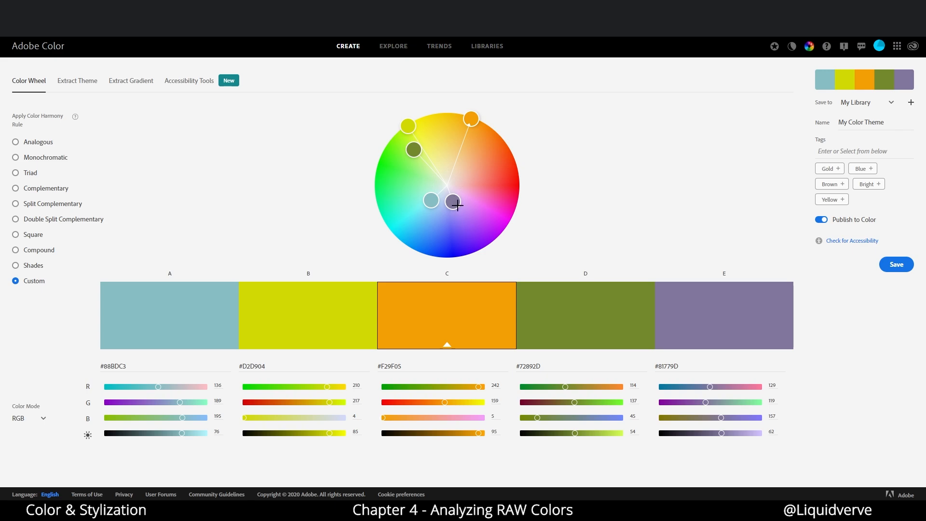
drag(455, 200, 399, 179)
click(402, 203)
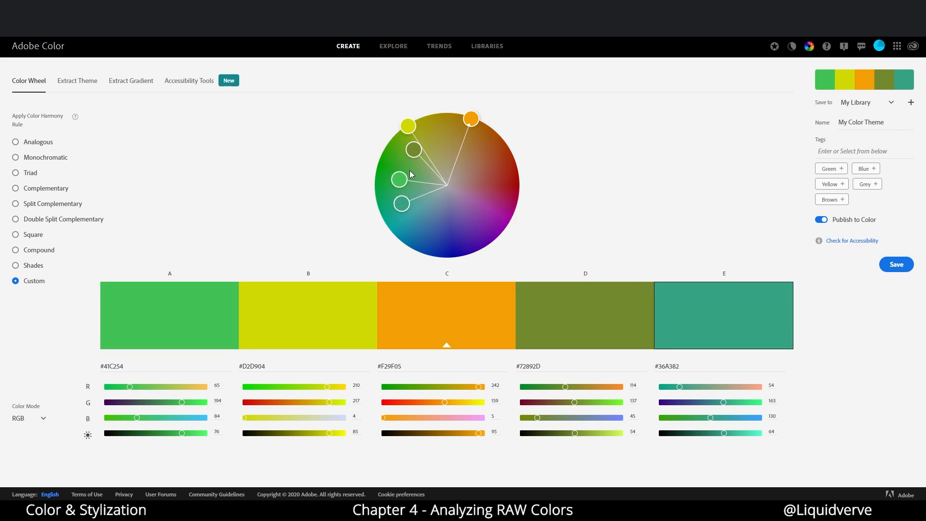
drag(408, 126, 411, 153)
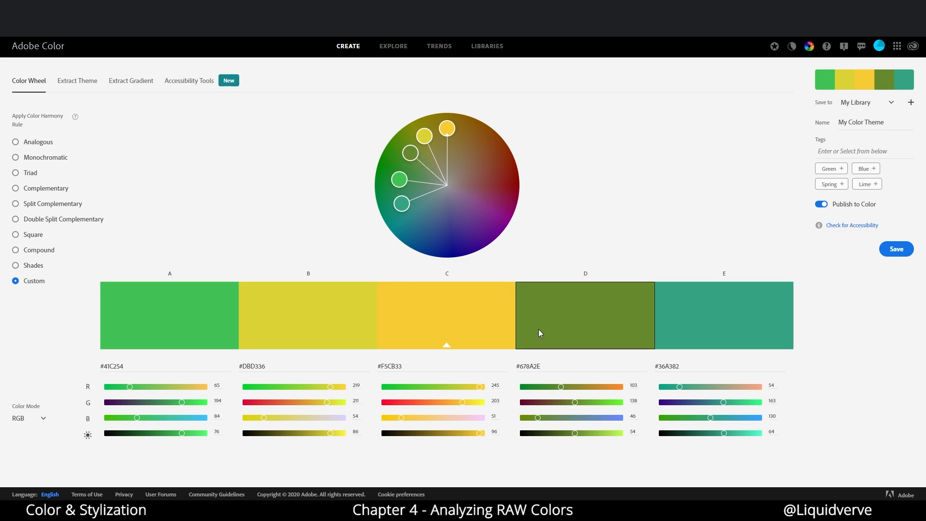
click(396, 181)
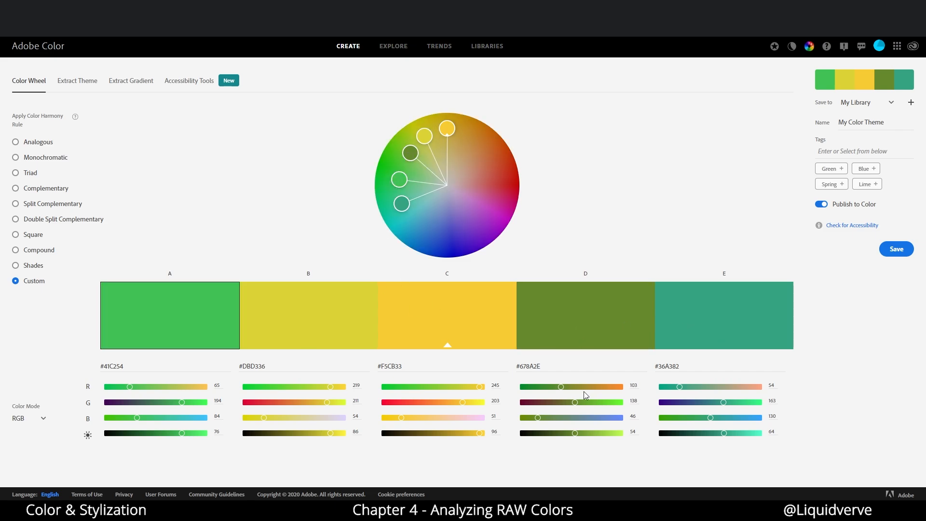
In HSB mode, lower color D's saturation to 46, set color A to #62966A, and shift color E to #34A364.
click(37, 420)
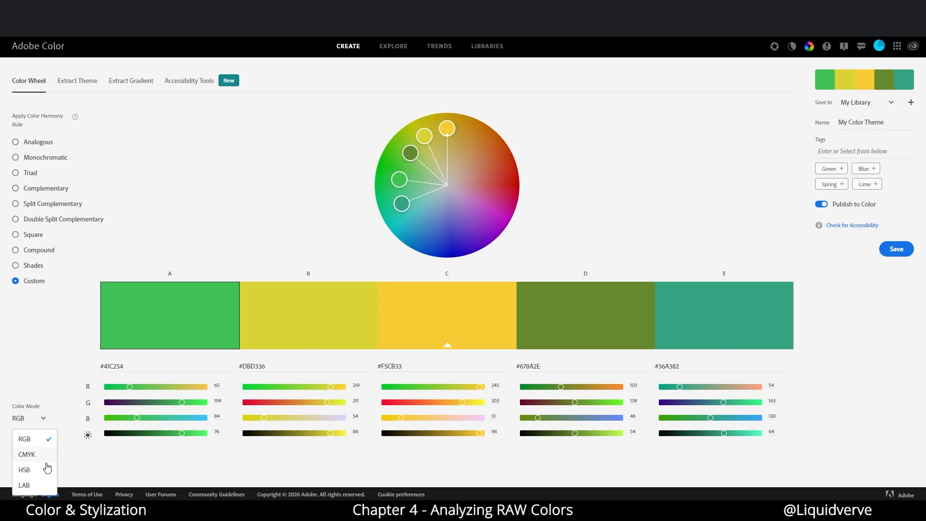
click(24, 469)
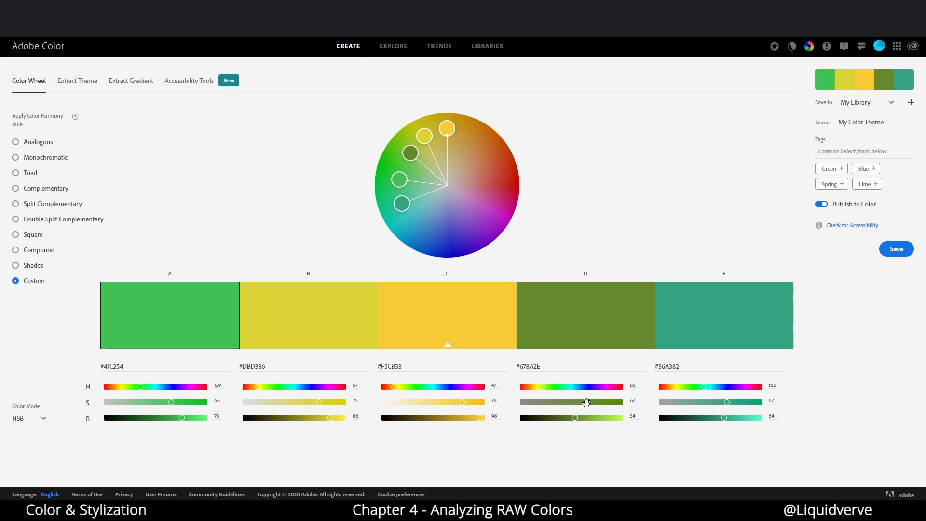
drag(588, 402, 567, 402)
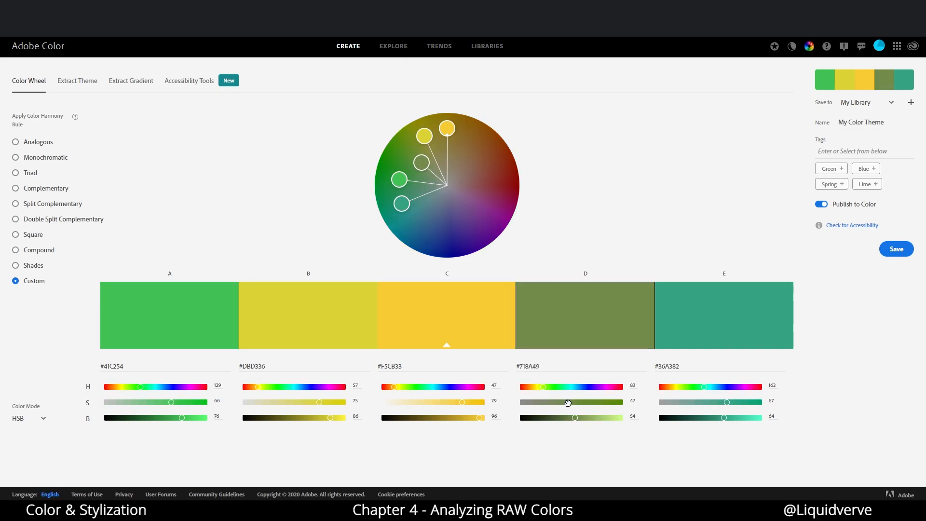
click(398, 179)
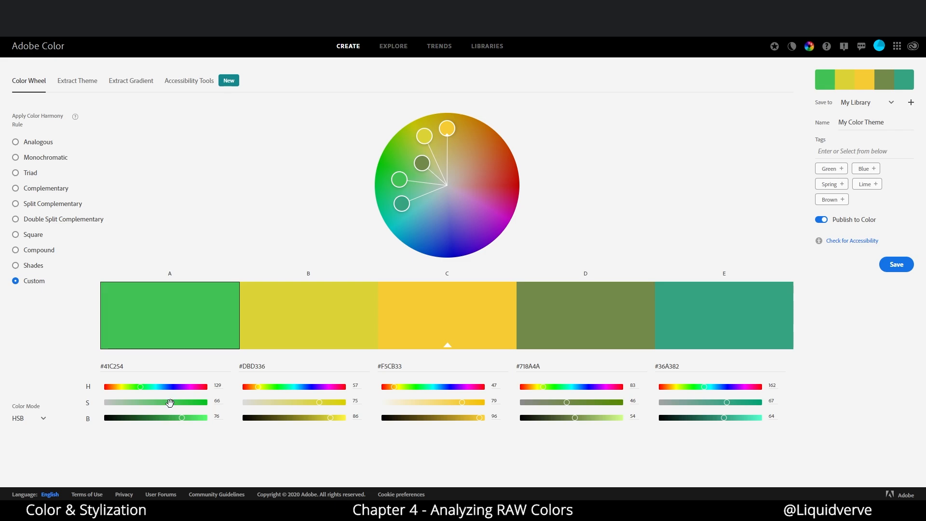
mouse_move(172, 401)
mouse_down()
mouse_move(140, 402)
mouse_move(164, 417)
mouse_up()
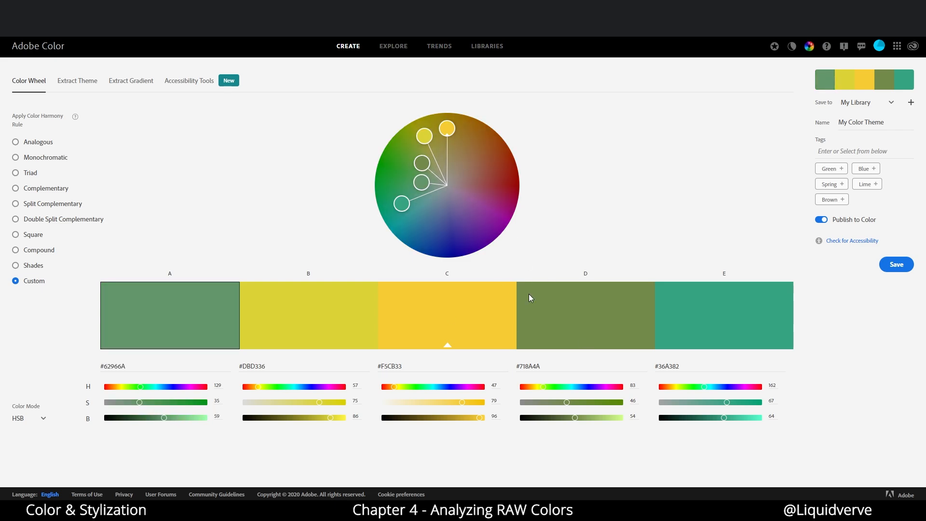
drag(401, 203, 398, 192)
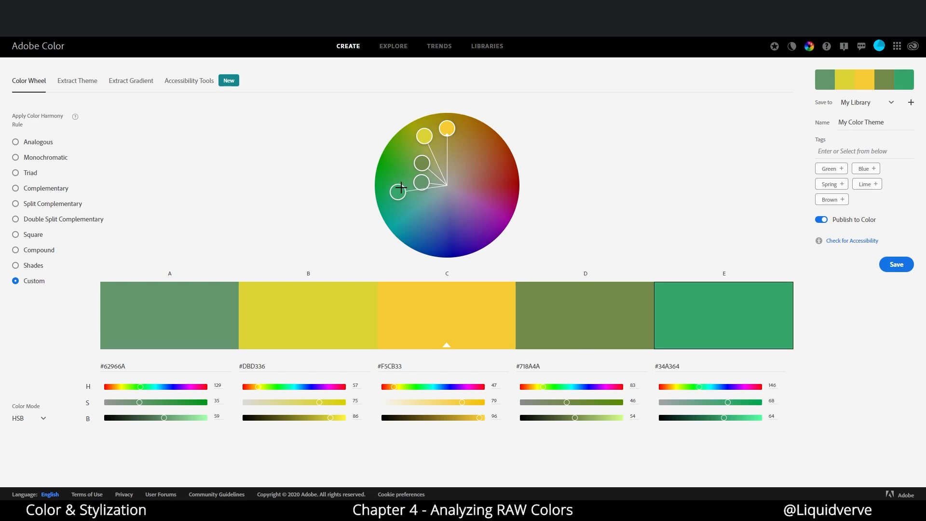
click(446, 127)
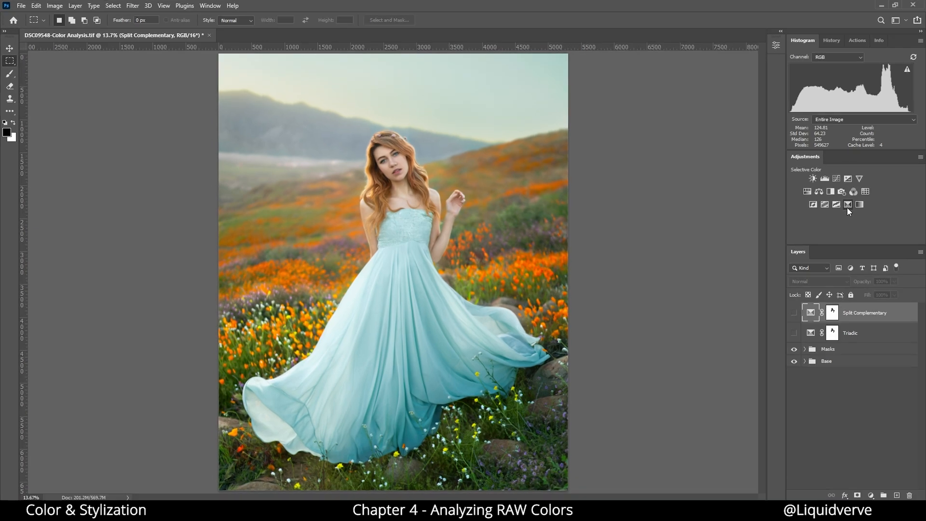
Add a Selective Color adjustment above the Split Complementary layer and set Magentas to magenta -100.
click(828, 207)
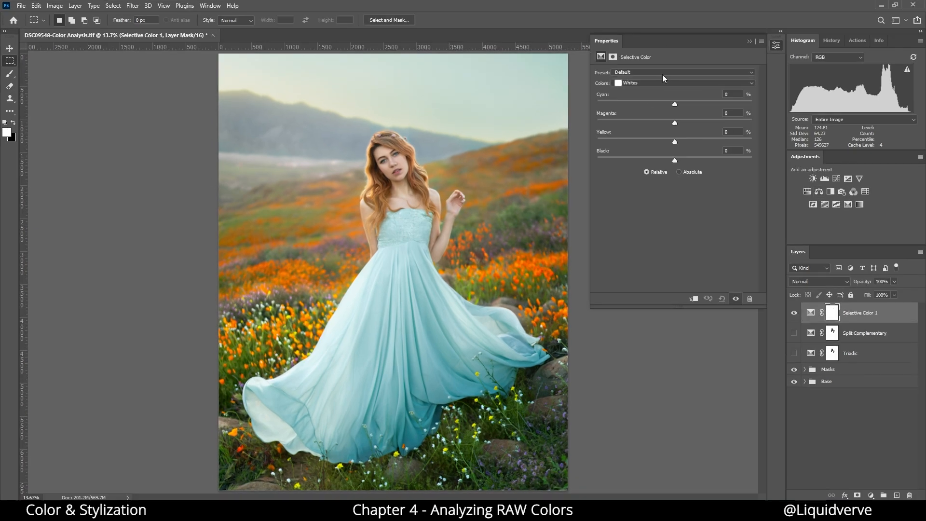
click(672, 83)
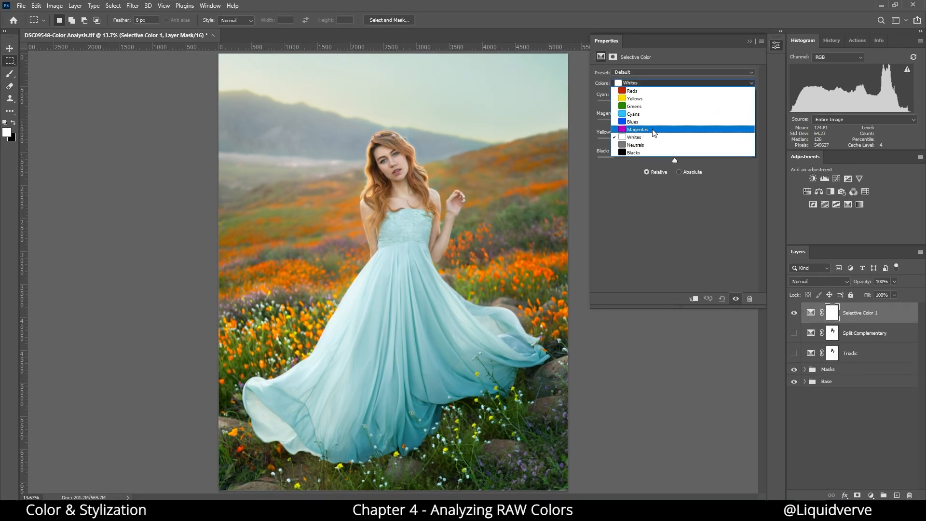
click(656, 131)
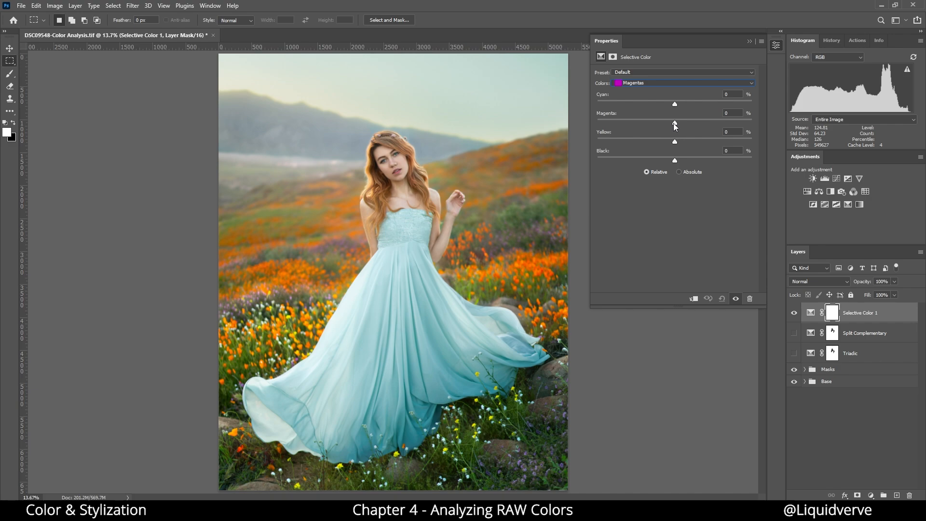
drag(675, 125, 555, 124)
Set the Blues to cyan -100, magenta -100, yellow +100 and black +100.
click(668, 84)
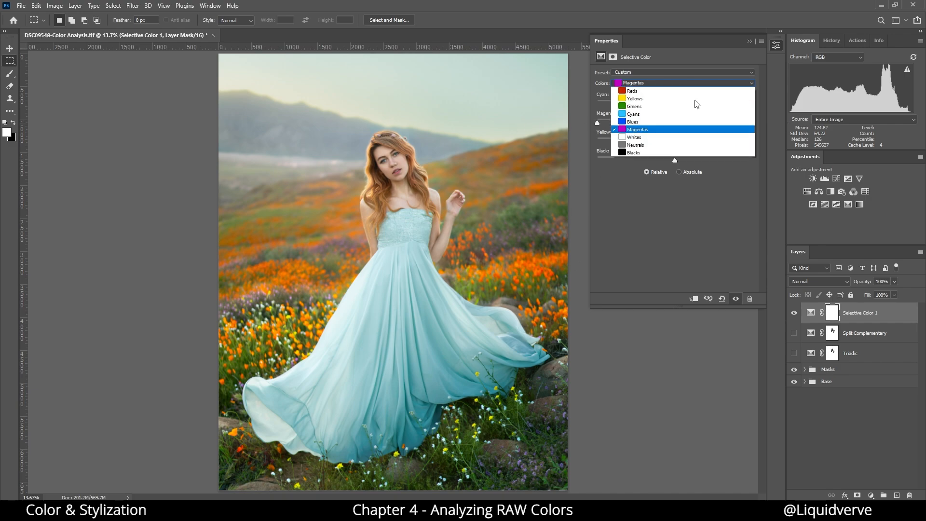
click(661, 123)
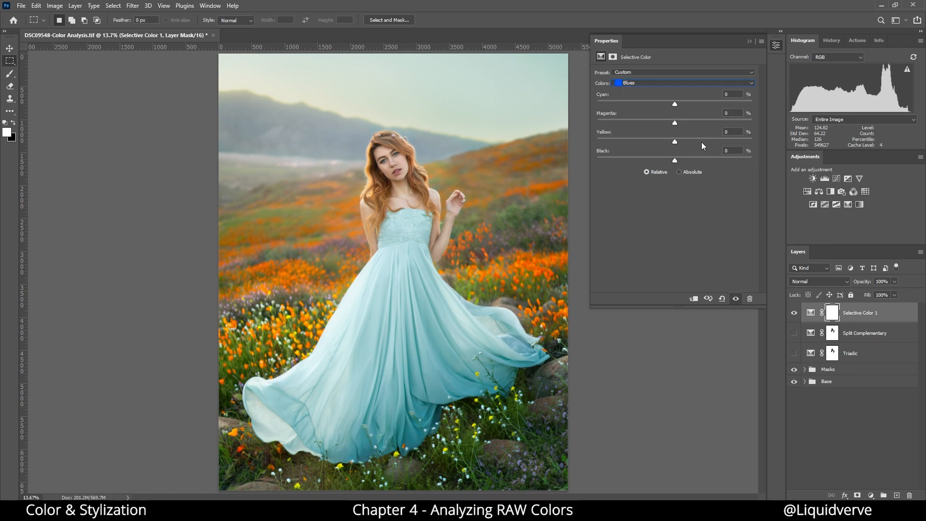
drag(660, 128, 579, 126)
drag(674, 142, 759, 142)
drag(675, 161, 754, 161)
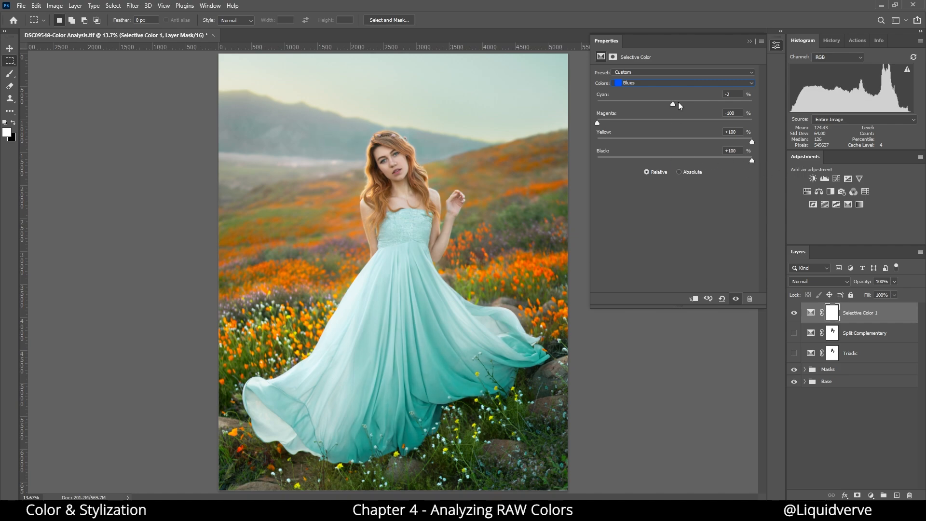
drag(674, 104, 583, 109)
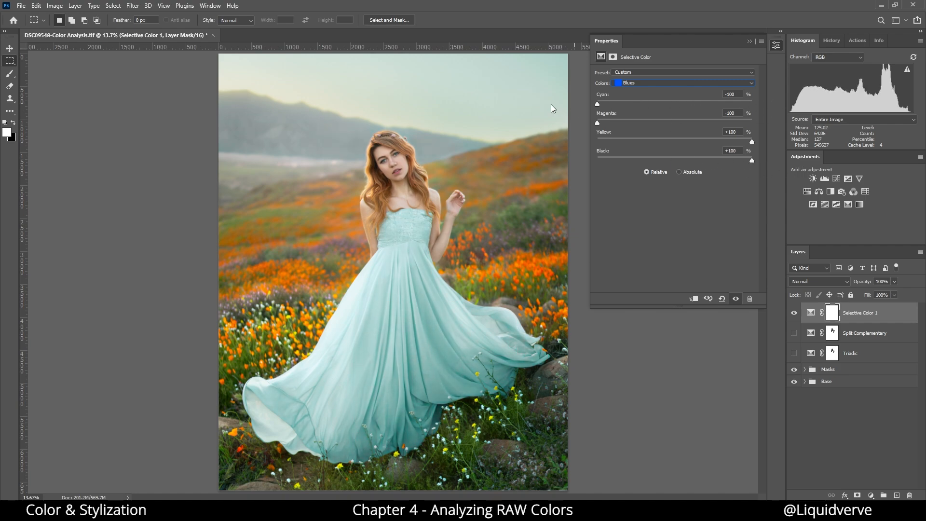
Set the Cyans to cyan -100, magenta -100, yellow +100 and black +100, and compare with the adjustment hidden and shown.
click(636, 83)
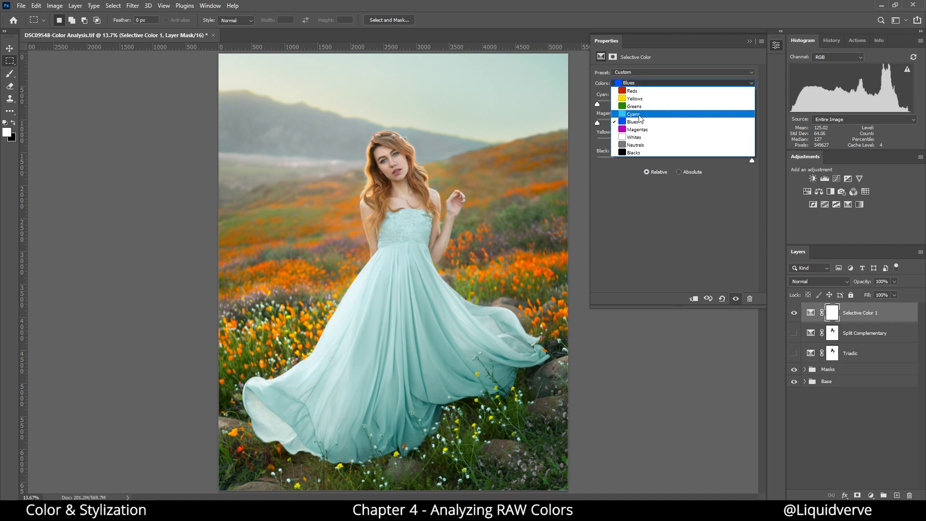
click(641, 116)
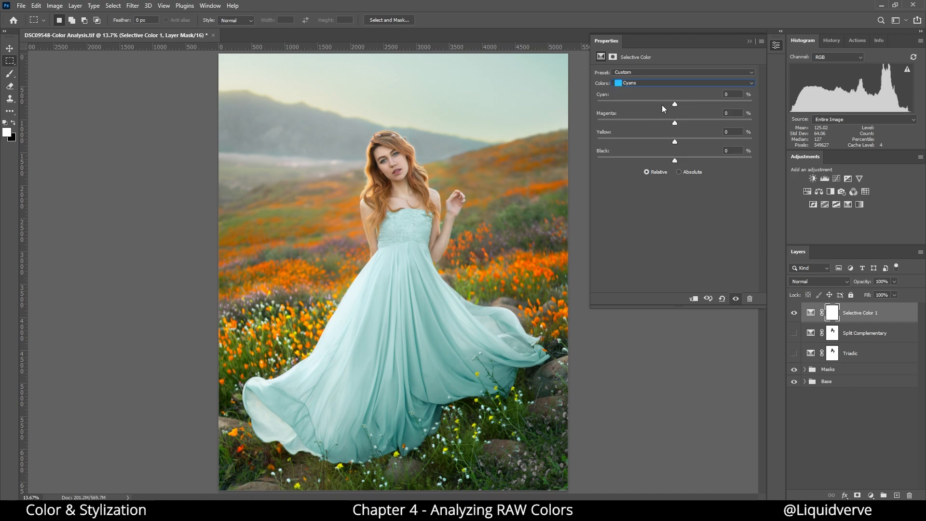
drag(677, 104, 563, 106)
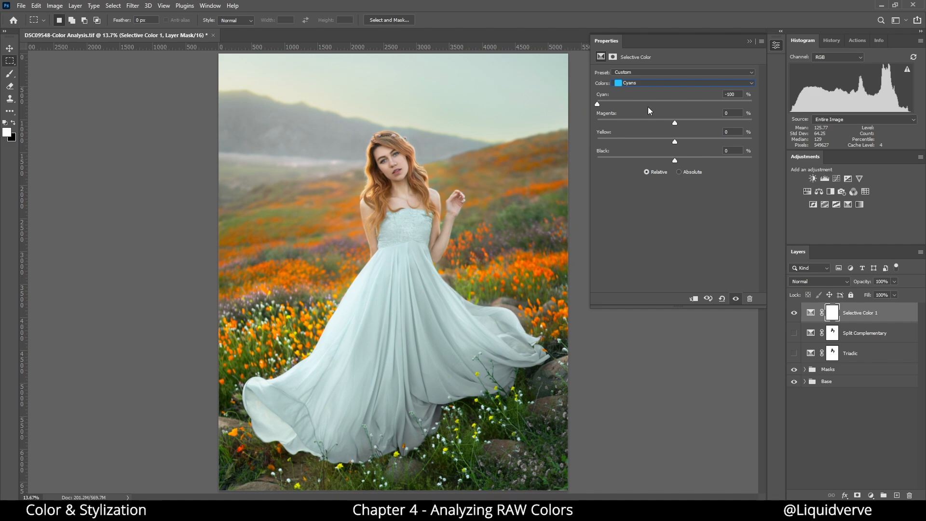
drag(676, 123, 565, 123)
drag(674, 142, 762, 143)
drag(674, 162, 754, 161)
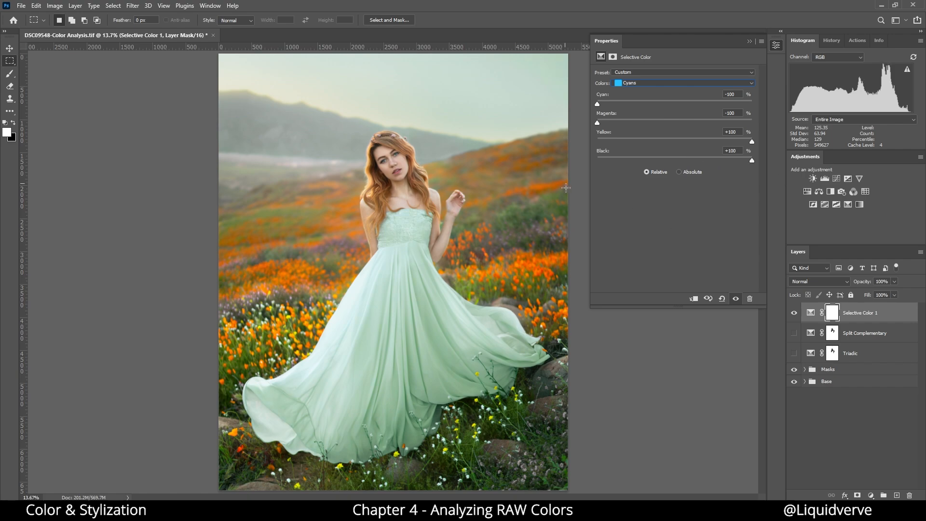
click(793, 312)
click(794, 313)
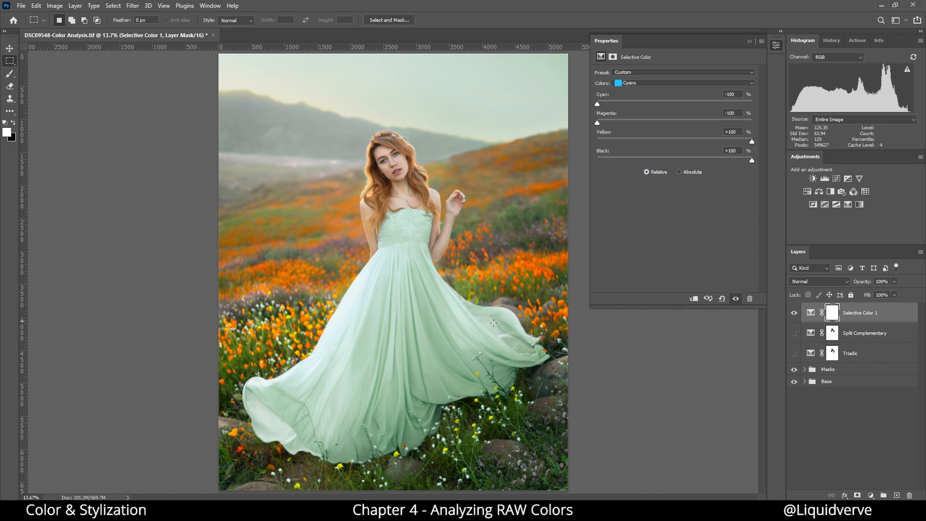
Set the Greens to magenta -40 and yellow +100, and compare with the adjustment hidden and shown.
click(637, 83)
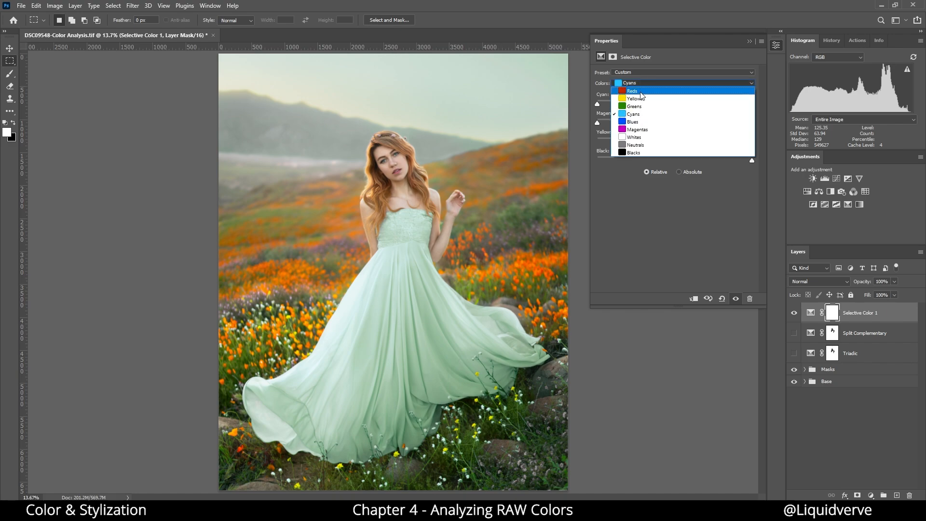
click(641, 108)
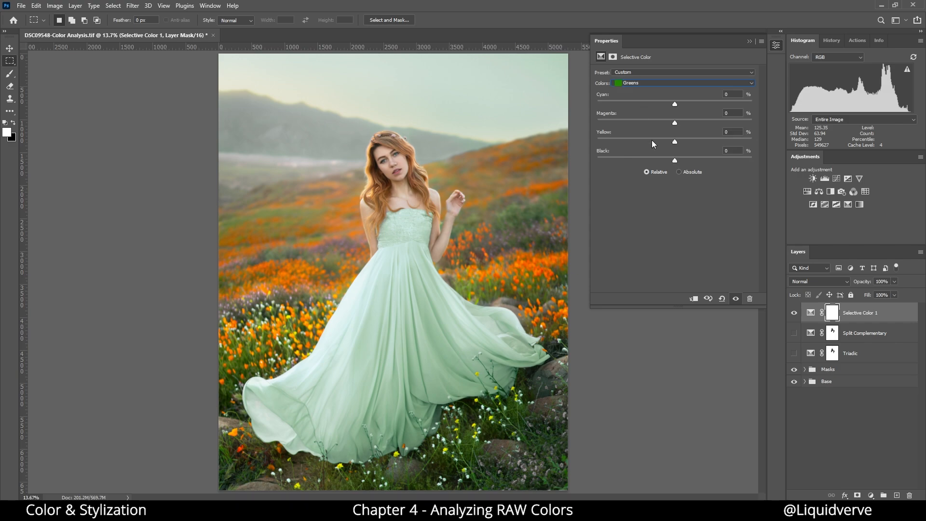
drag(675, 142, 771, 157)
drag(676, 123, 644, 148)
click(795, 313)
click(794, 313)
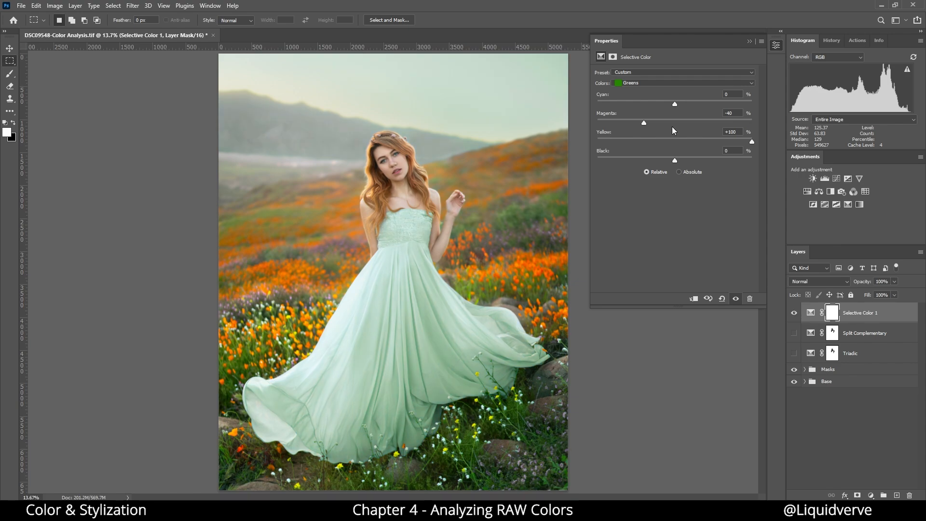
Set the Yellows' yellow to +100 and slightly lower their cyan.
click(648, 82)
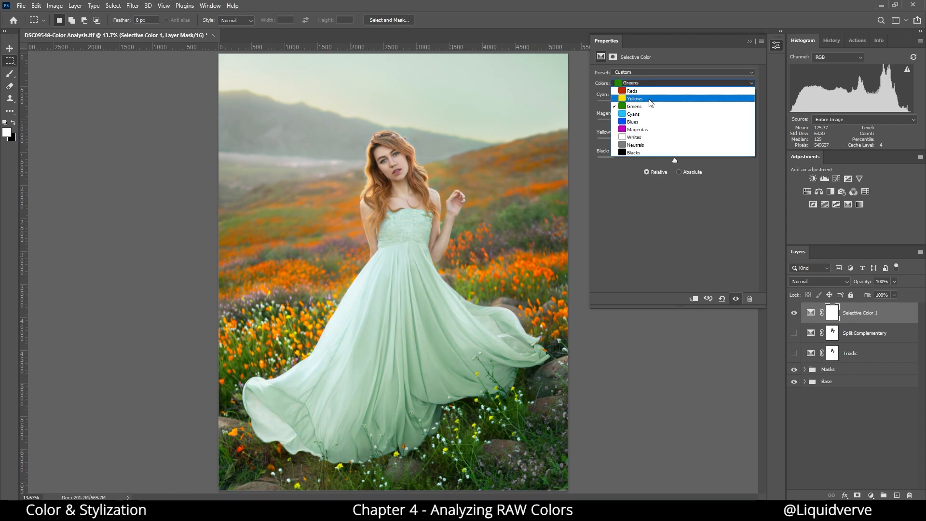
click(650, 99)
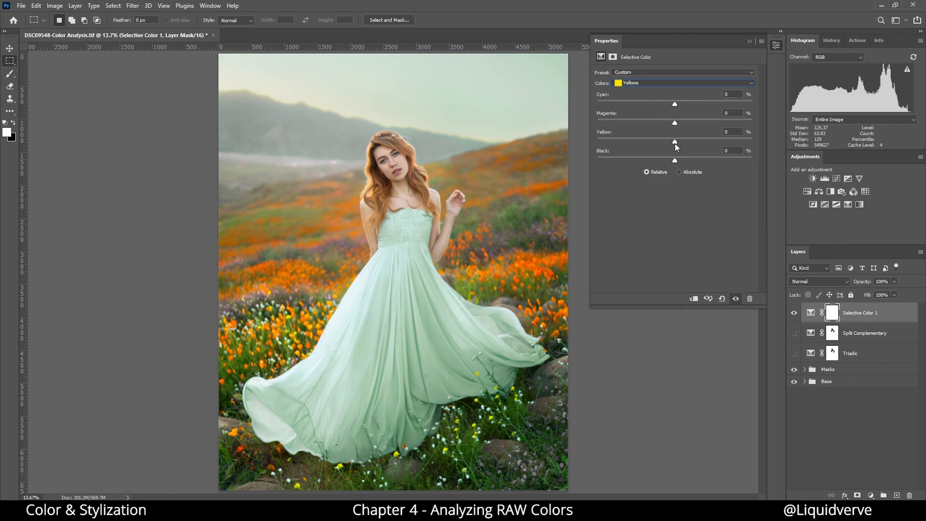
drag(676, 142, 830, 154)
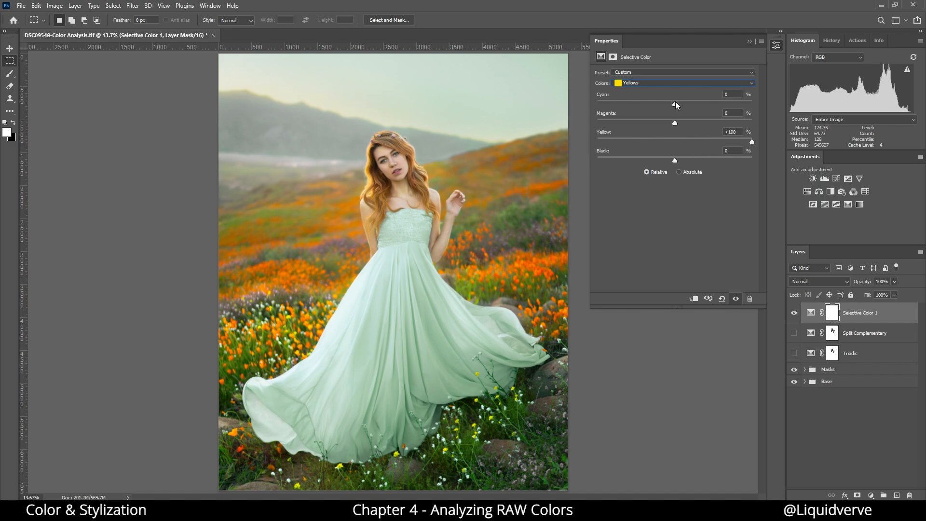
drag(675, 103, 662, 108)
Set the Reds to cyan -25, magenta -65 and yellow +100, and compare with the adjustment hidden and shown.
click(662, 81)
click(658, 91)
drag(675, 142, 775, 150)
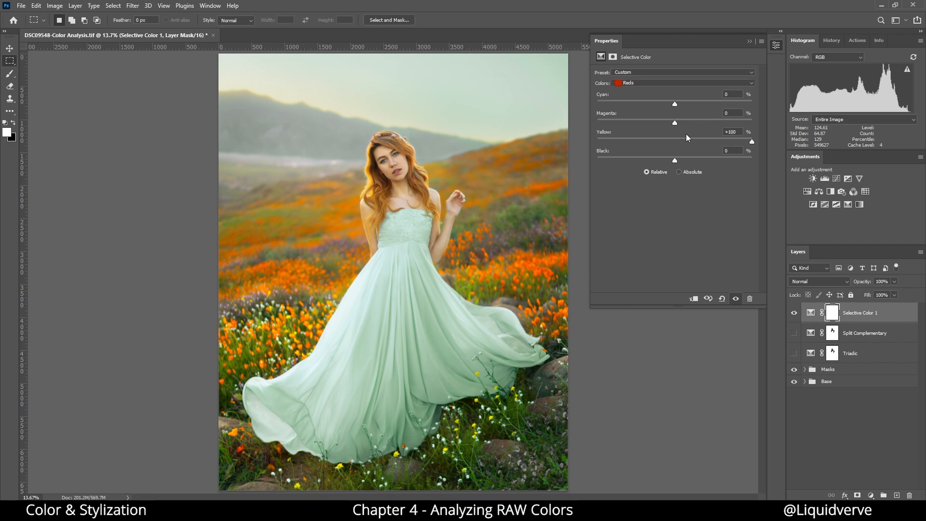
drag(668, 125, 646, 128)
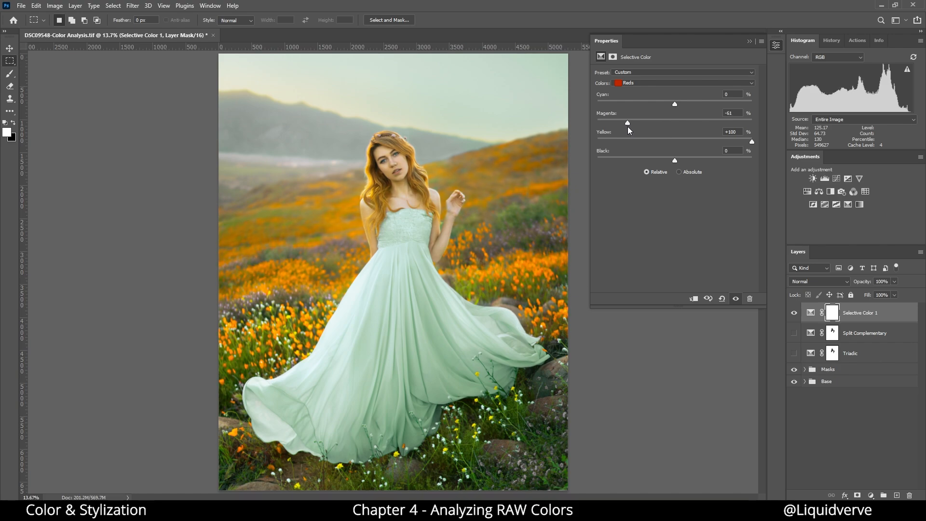
drag(671, 104, 652, 111)
click(791, 312)
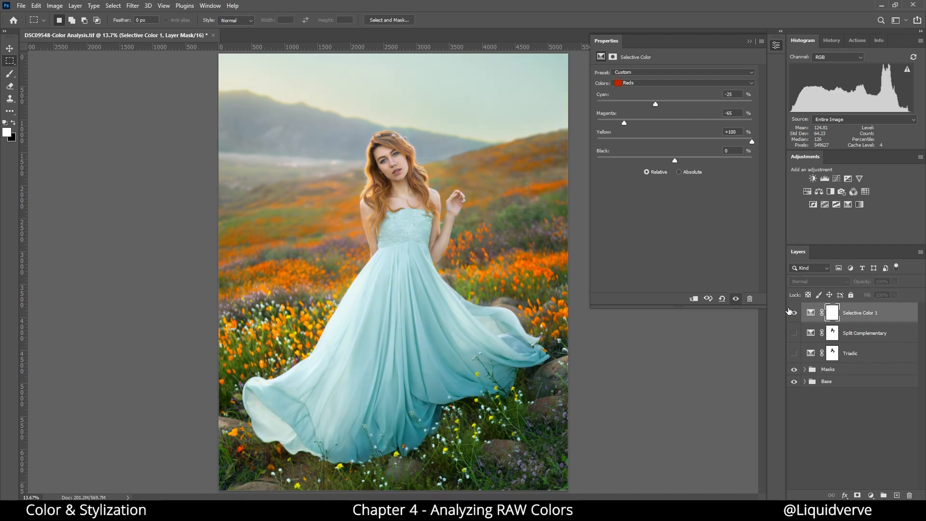
click(791, 311)
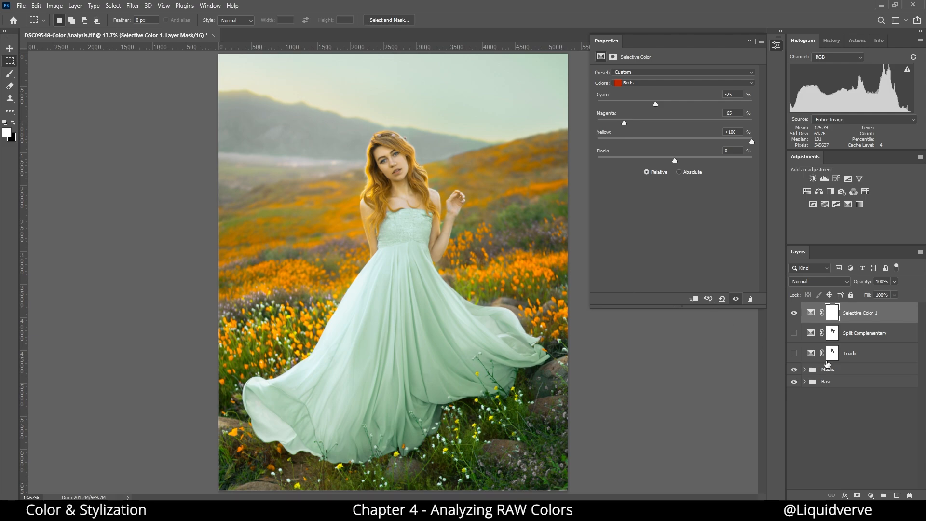
Copy the Split Complementary layer's mask onto Selective Color 1 to protect the skin and hair, and compare before and after.
click(832, 336)
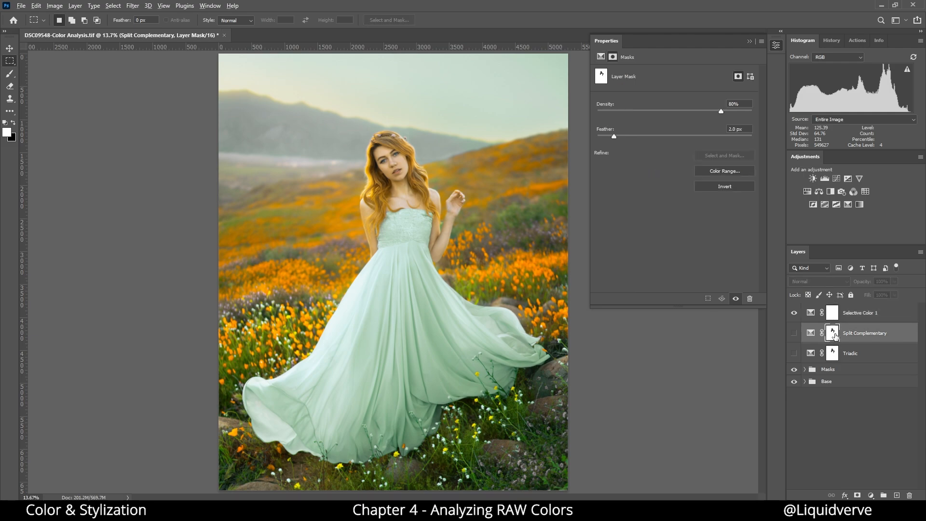
drag(834, 337, 833, 313)
click(424, 193)
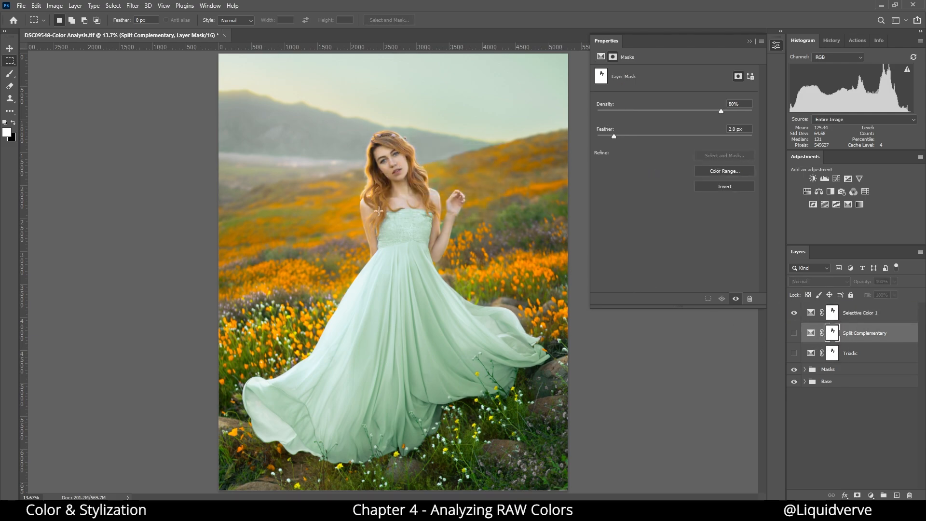
click(794, 313)
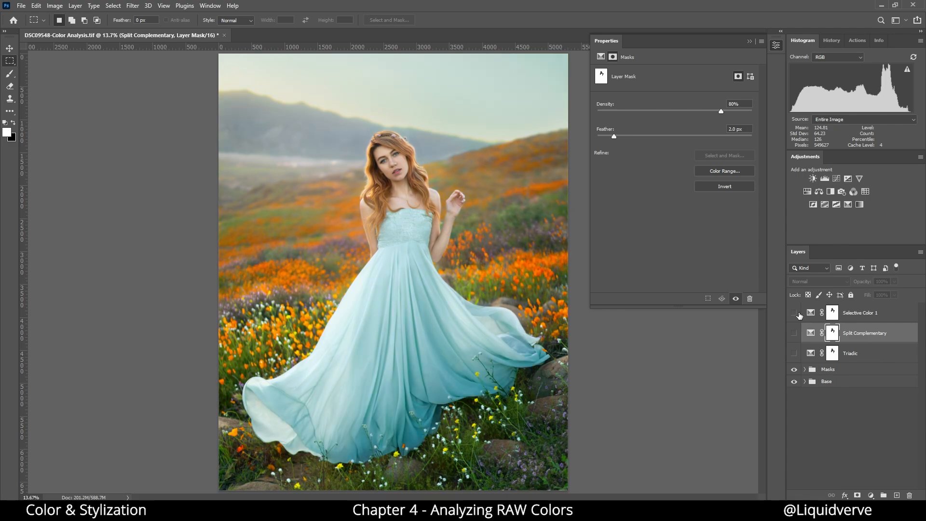
click(794, 312)
click(794, 313)
click(795, 313)
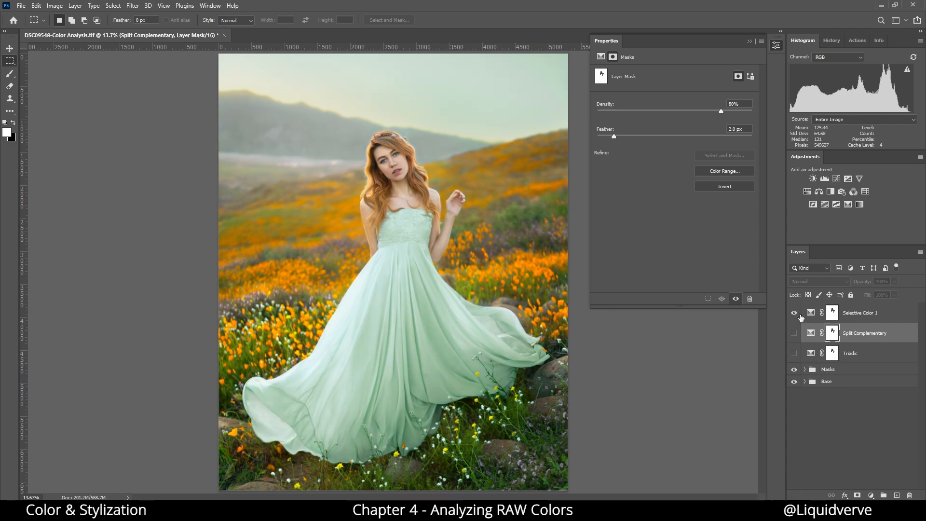
Try different mask densities on the Selective Color 1 layer to judge the effect on the skin and hair.
key(alt+bracketright)
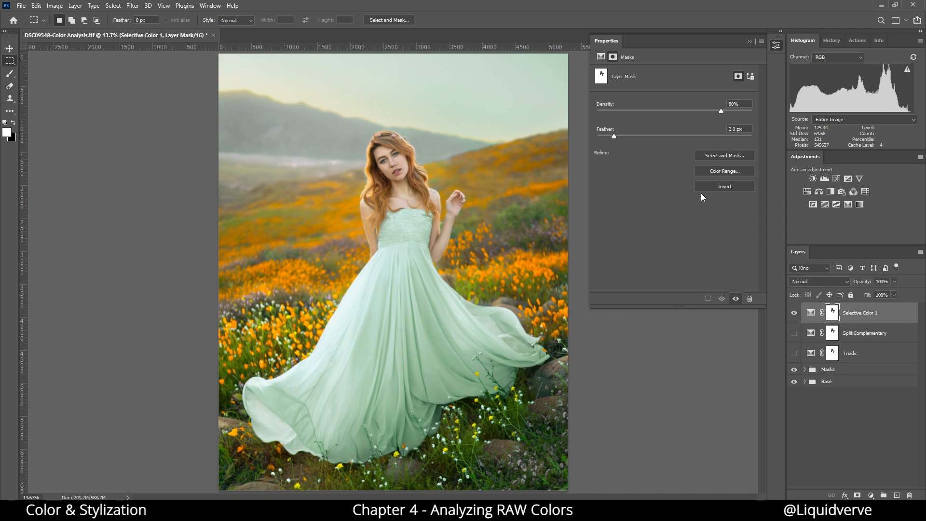
drag(721, 111, 828, 121)
drag(656, 112, 652, 112)
click(728, 112)
Set the Blacks of Selective Color 1 to cyan -2, yellow +10 and black +5, and compare before and after.
click(810, 313)
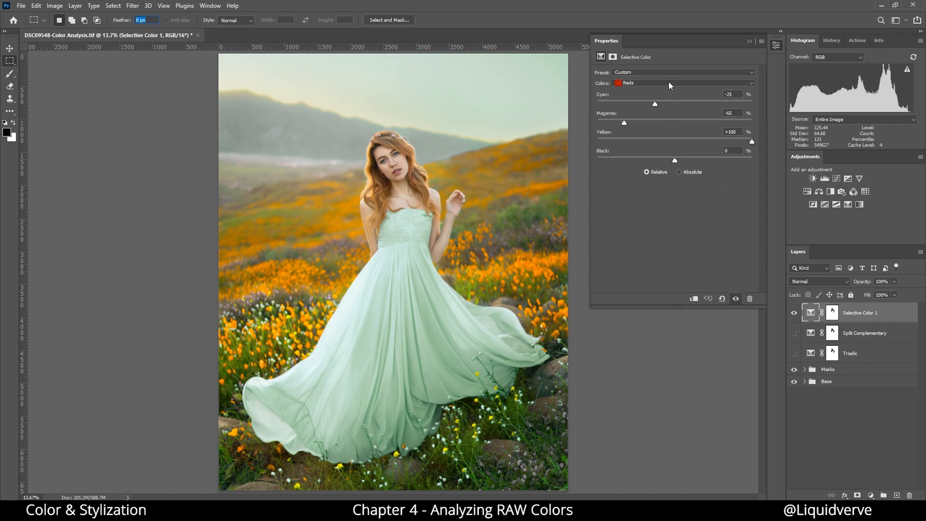
click(669, 83)
click(670, 156)
drag(674, 143, 683, 148)
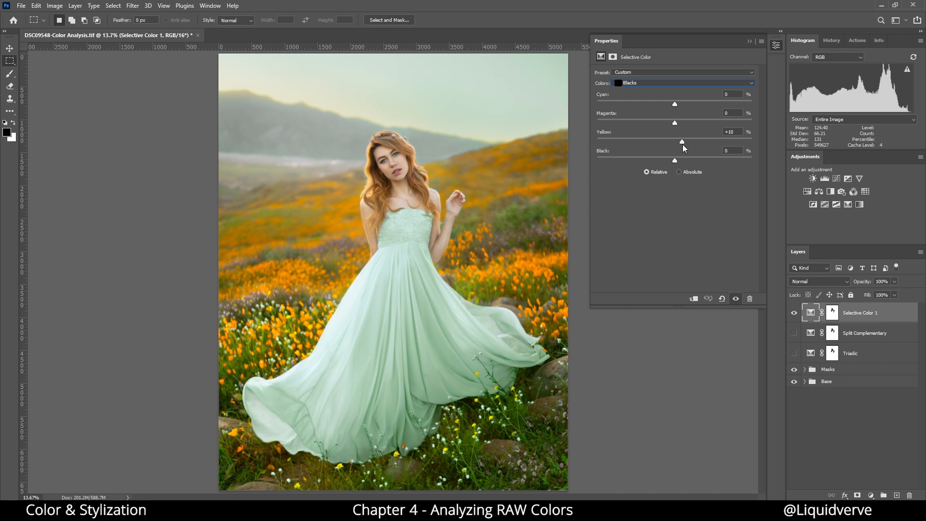
drag(675, 104, 675, 109)
mouse_move(675, 163)
mouse_down()
mouse_move(690, 167)
mouse_move(679, 168)
mouse_up()
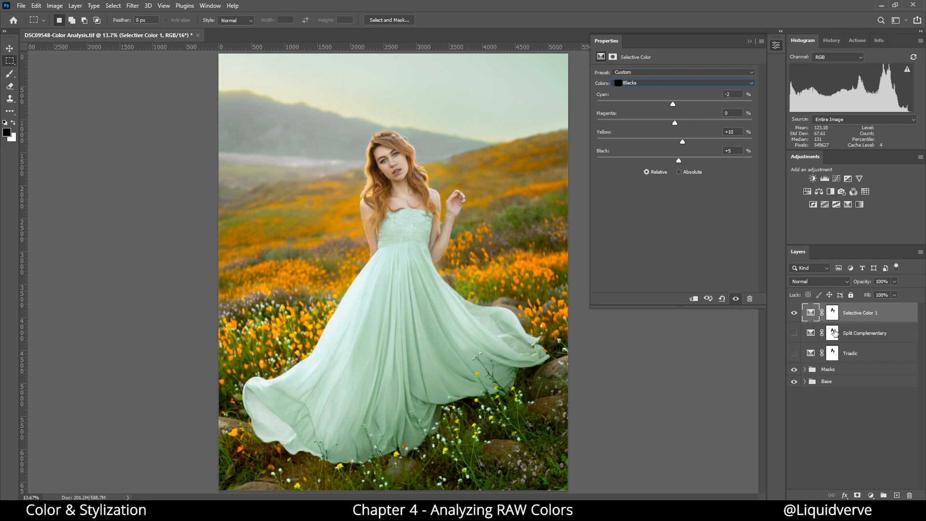
click(795, 313)
click(796, 313)
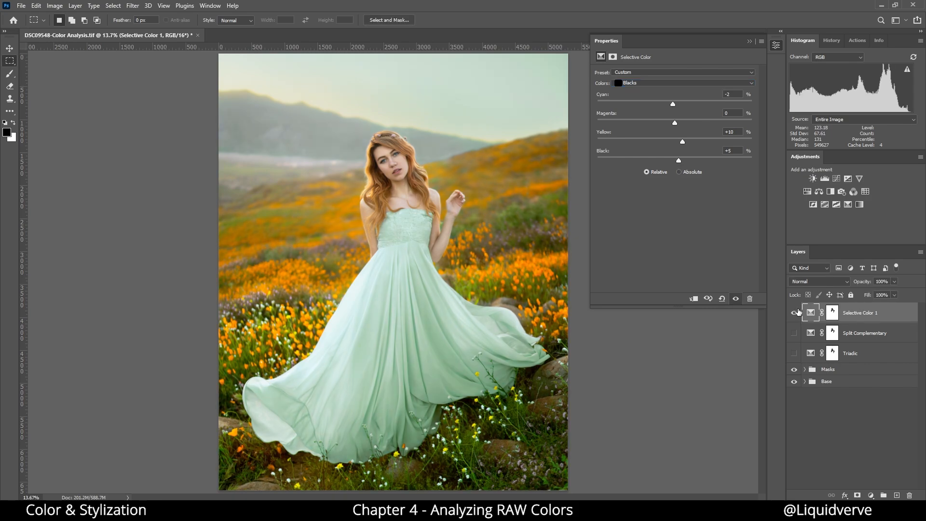
Set the Whites to magenta -35 and yellow +20, and compare the image with the adjustment hidden and shown.
click(654, 87)
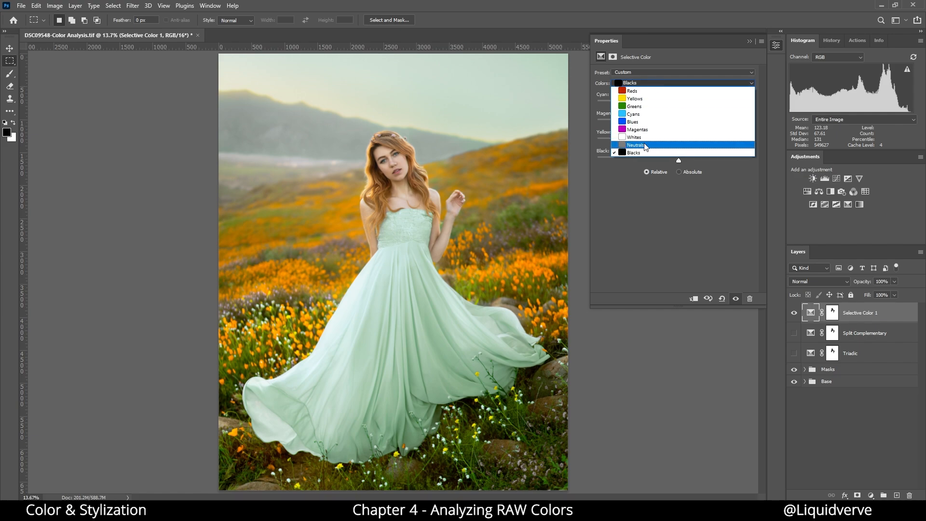
click(679, 136)
drag(675, 123, 658, 123)
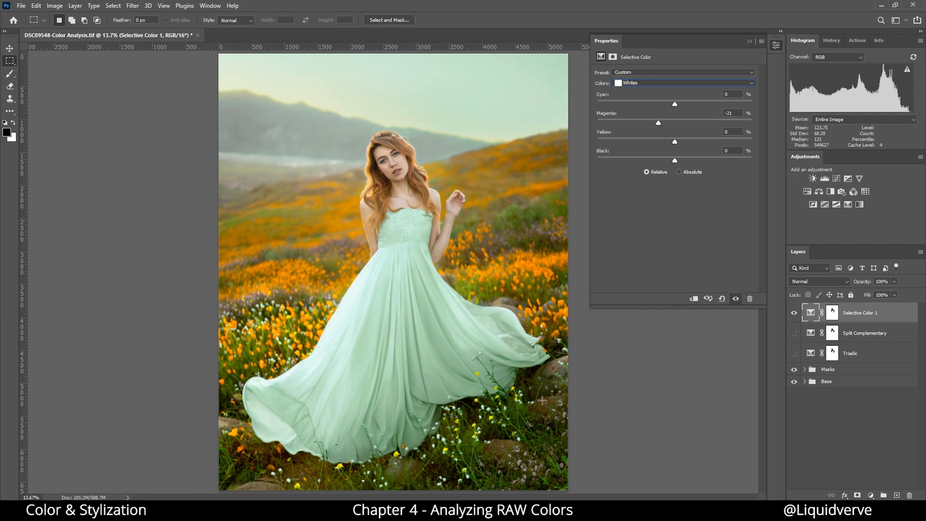
mouse_move(658, 123)
mouse_down()
mouse_move(630, 126)
mouse_move(647, 126)
mouse_up()
drag(675, 143, 691, 146)
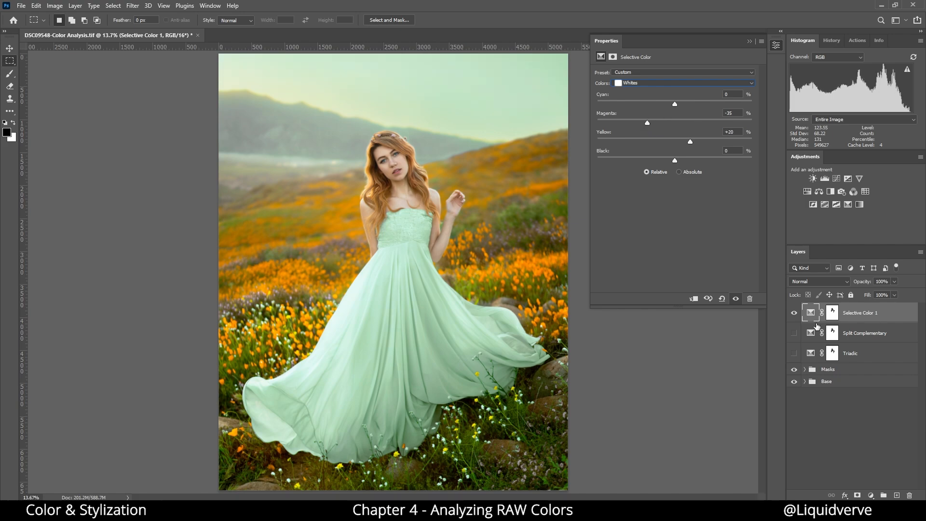
click(794, 313)
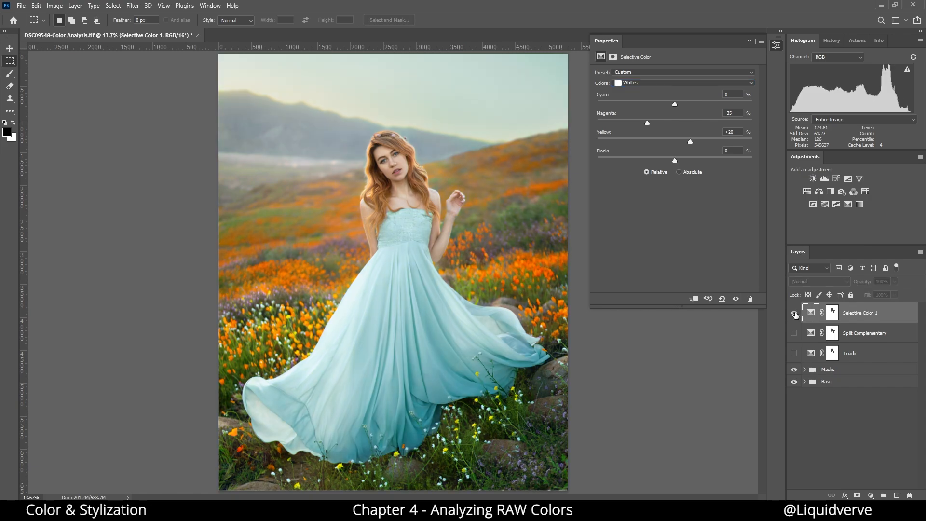
click(794, 313)
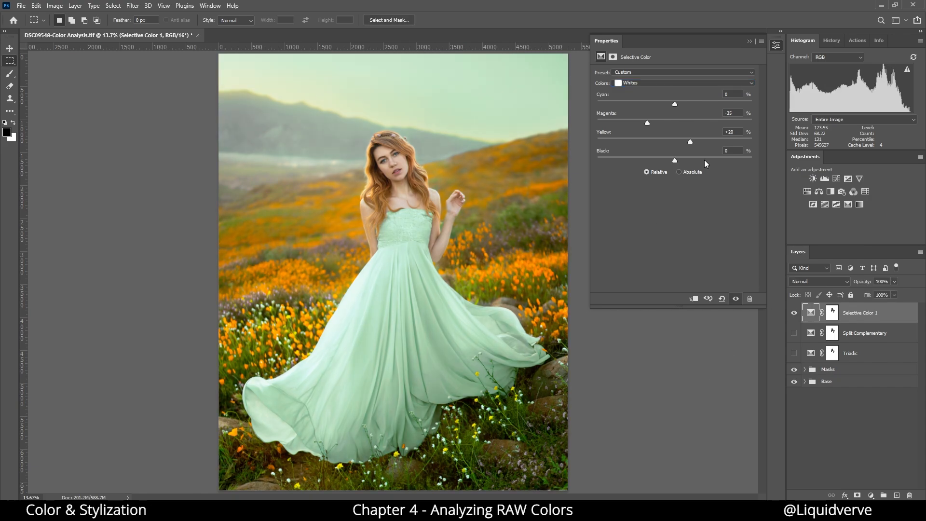
Rename the Selective Color 1 layer as Analogous.
click(749, 42)
double_click(870, 313)
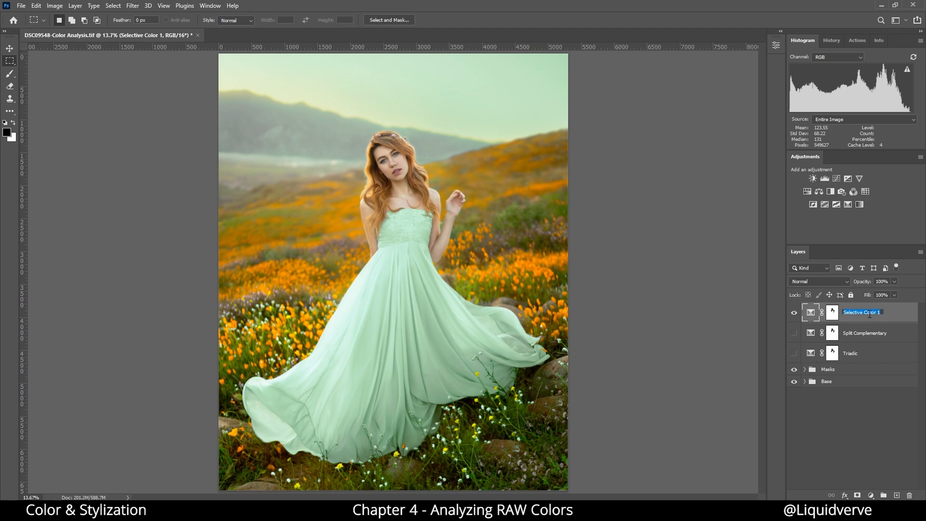
text(Analogous)
key(Return)
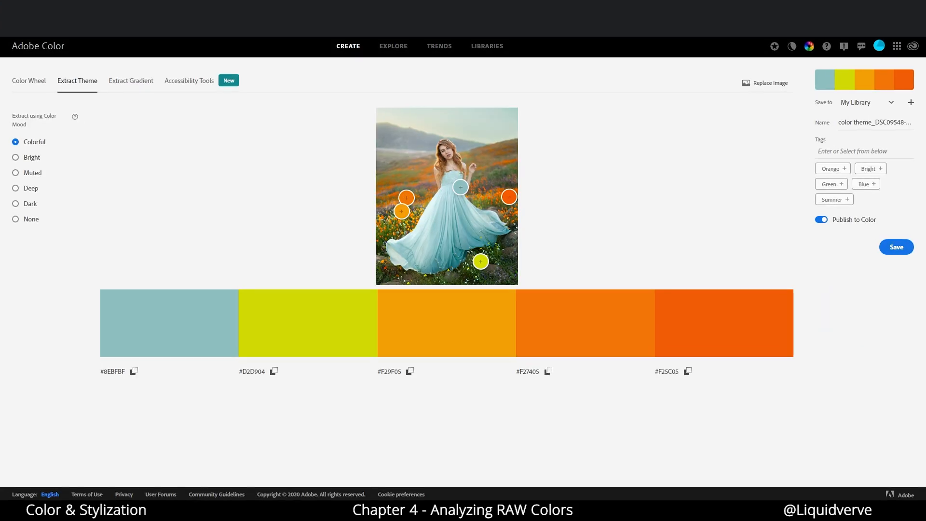
In Adobe Color, extract a theme from the green-toned portrait, sample the dress for the first swatch, and view the palette on the color wheel.
drag(925, 174, 449, 199)
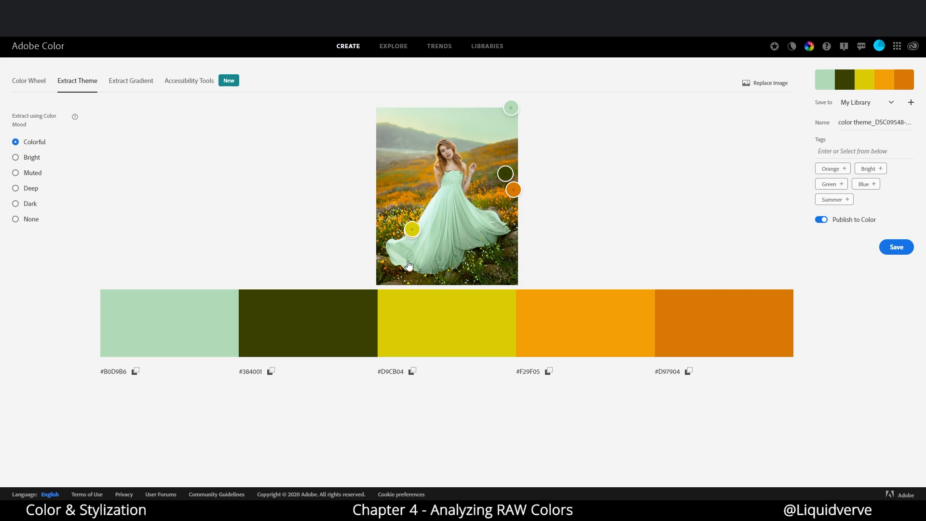
drag(511, 108, 463, 222)
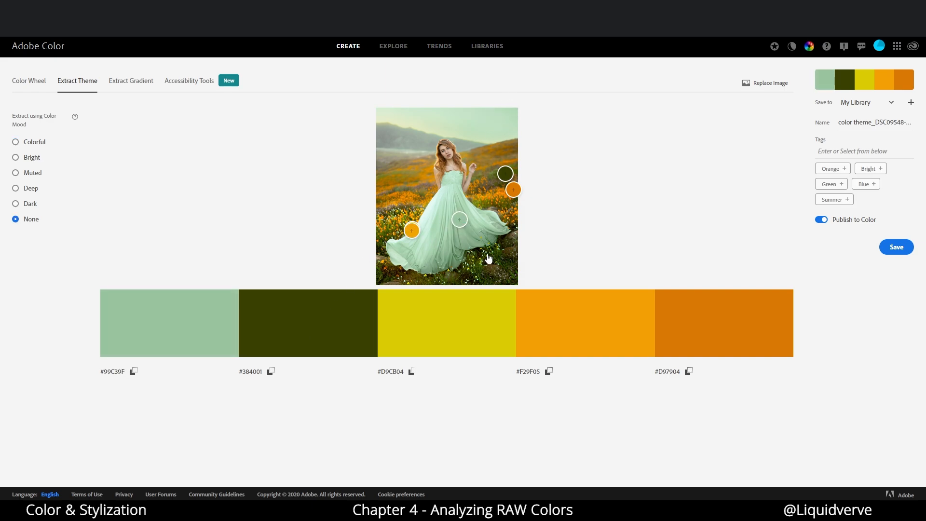
click(24, 83)
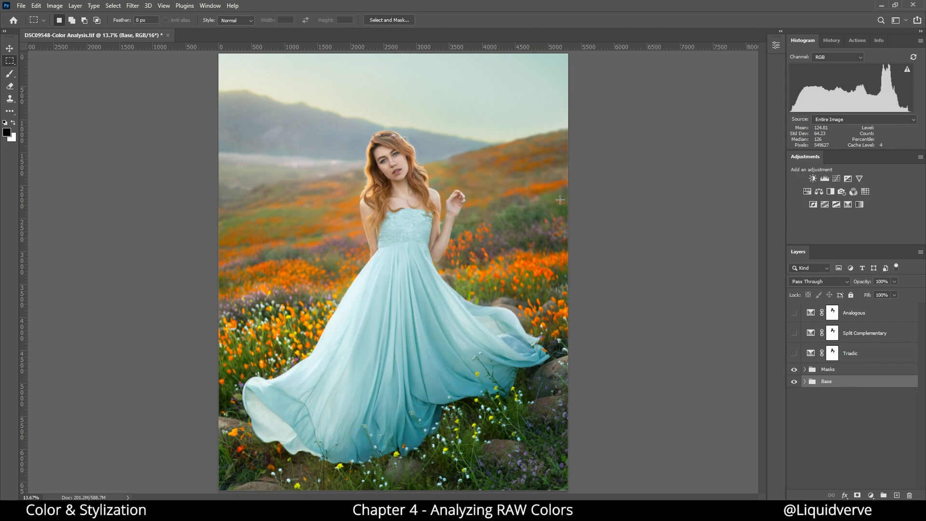
Compare the Triadic, Split Complementary and Analogous versions by showing and hiding each layer in Photoshop.
click(794, 353)
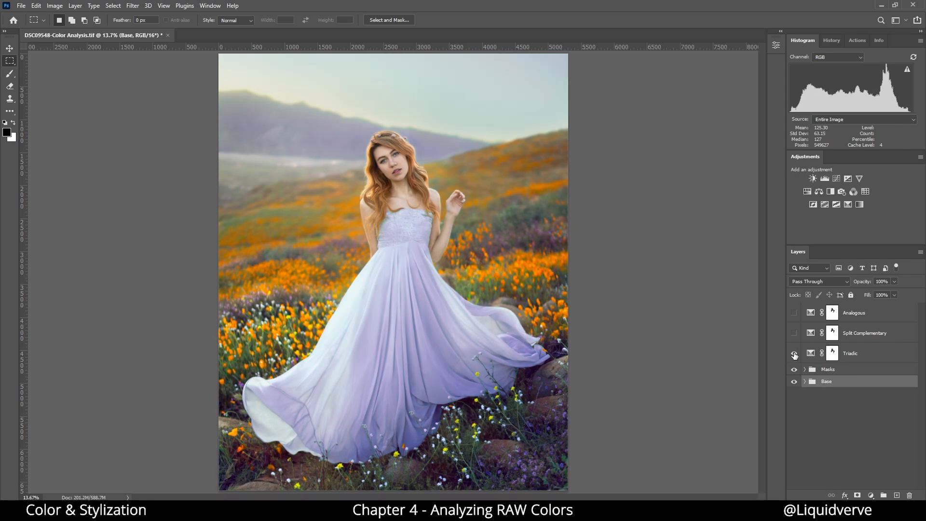
click(794, 353)
click(794, 334)
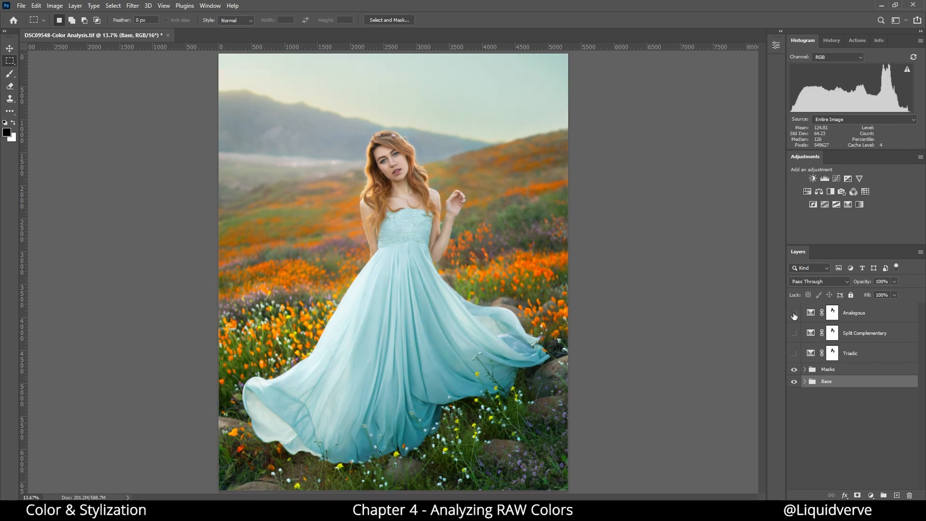
click(794, 313)
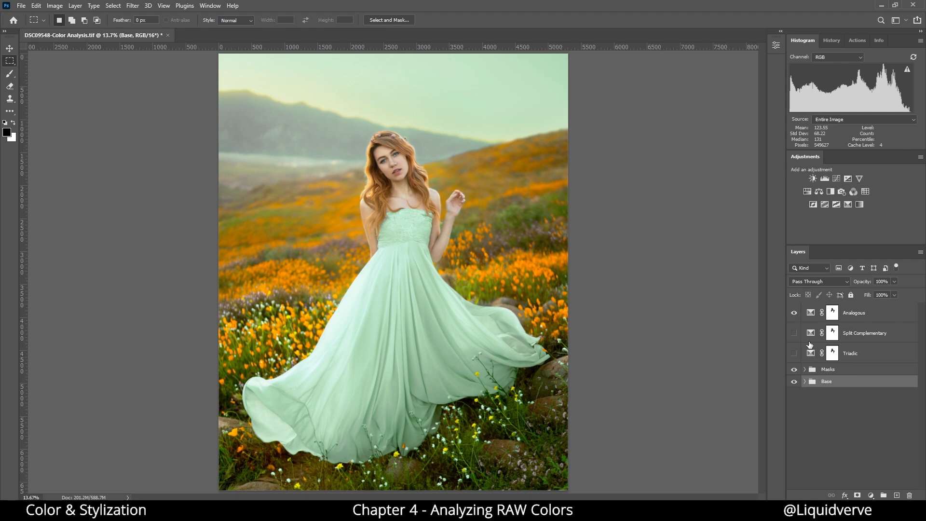
click(795, 313)
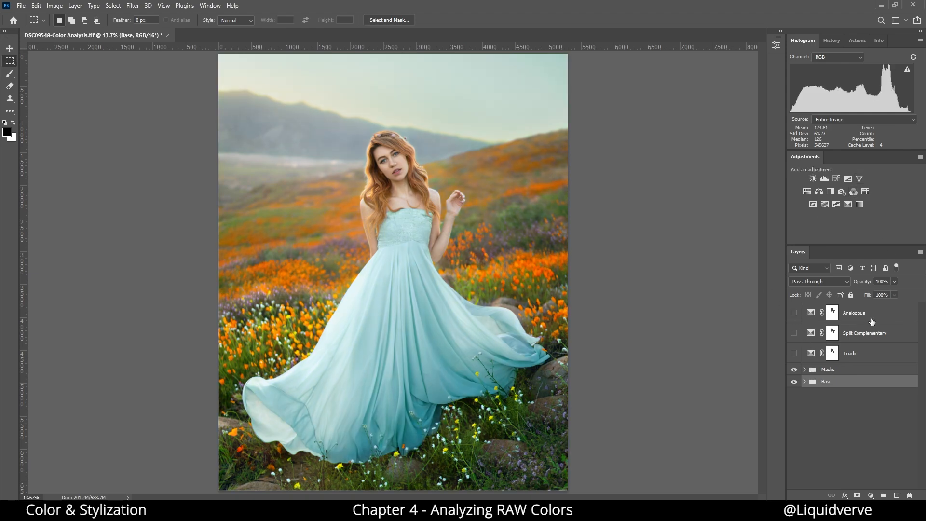
click(794, 353)
click(794, 353)
Show the DSC09548 - No Color layer inside the Base group and select the Analogous layer.
click(804, 381)
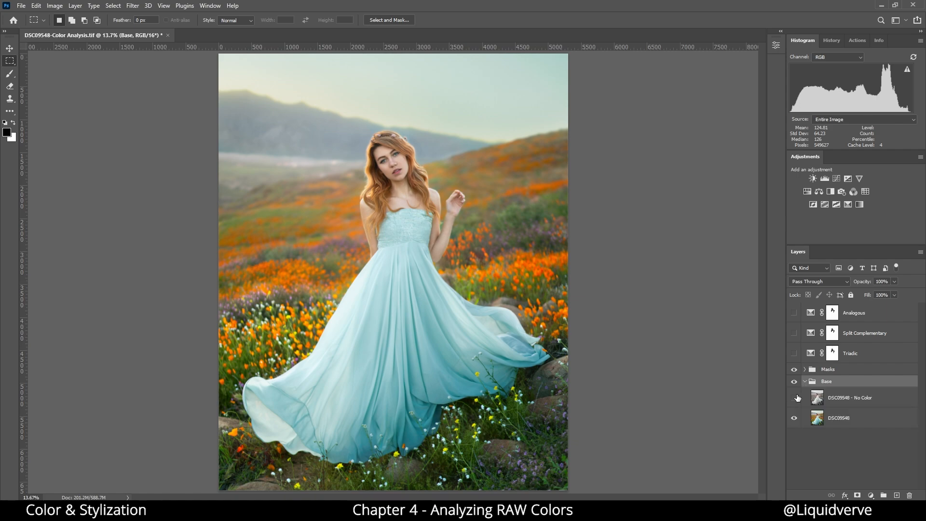
click(794, 398)
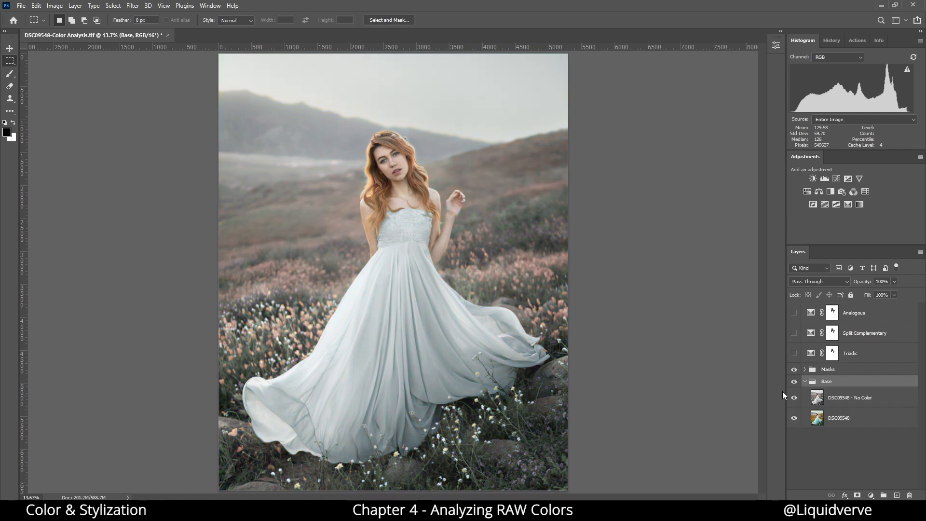
click(805, 381)
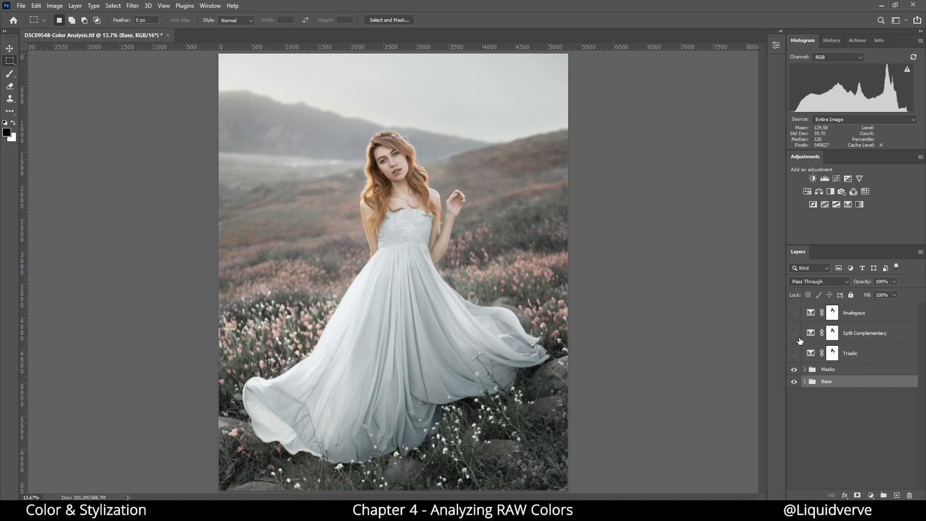
click(838, 314)
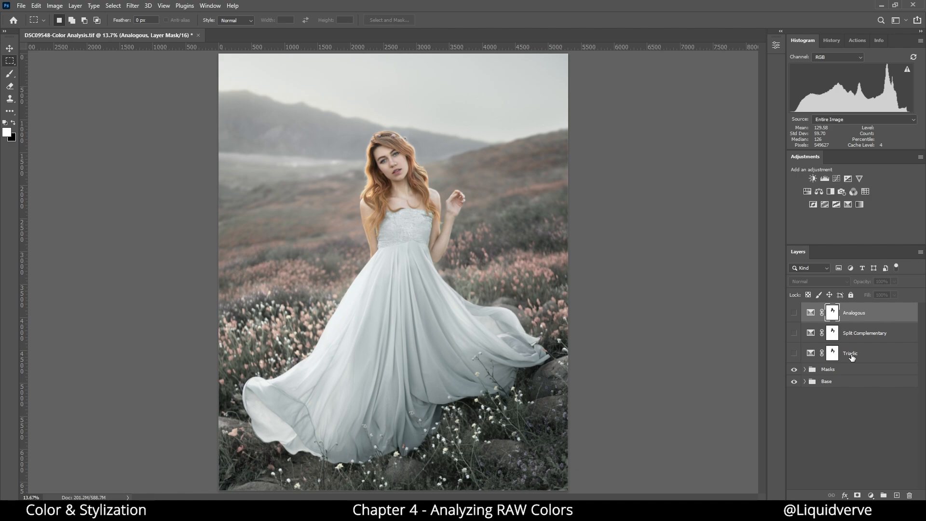
Try lowering the Blues' magenta on the desaturated image with a new Selective Color adjustment, and delete that layer.
click(848, 205)
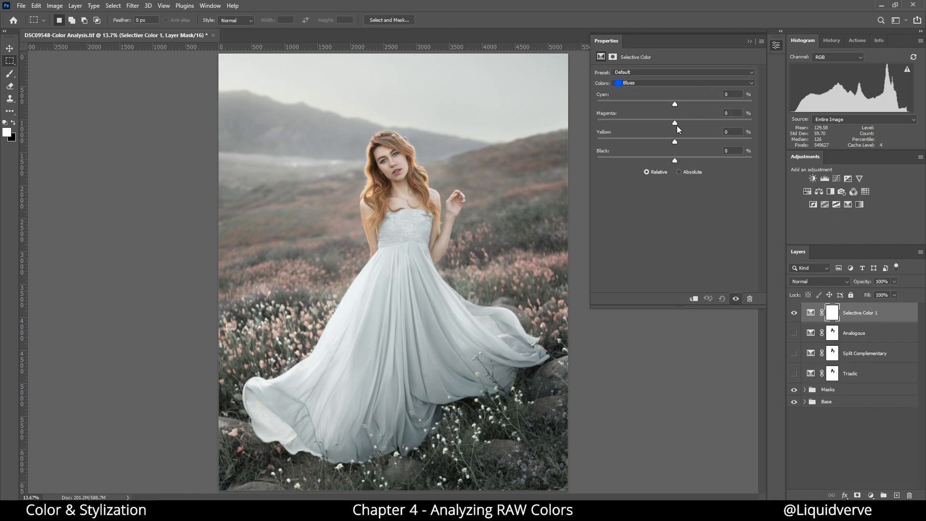
drag(675, 123, 509, 141)
click(749, 41)
click(869, 313)
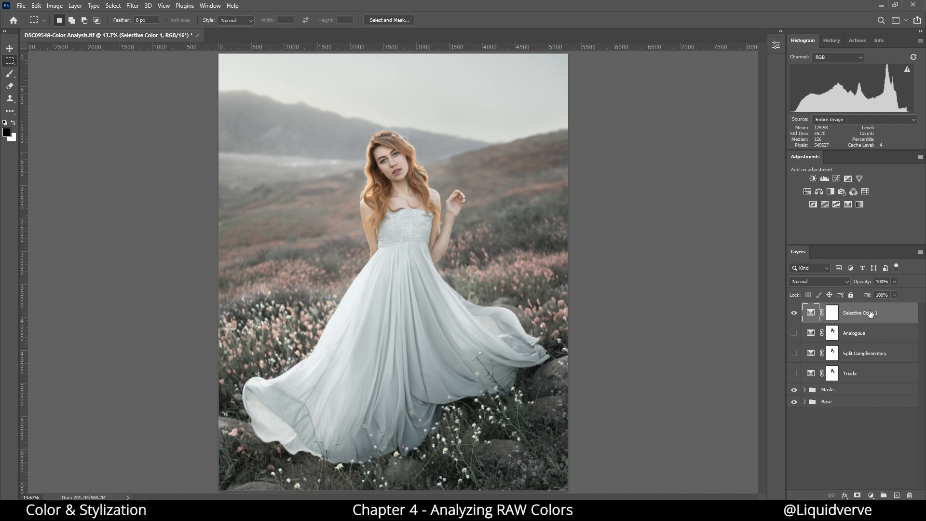
key(Delete)
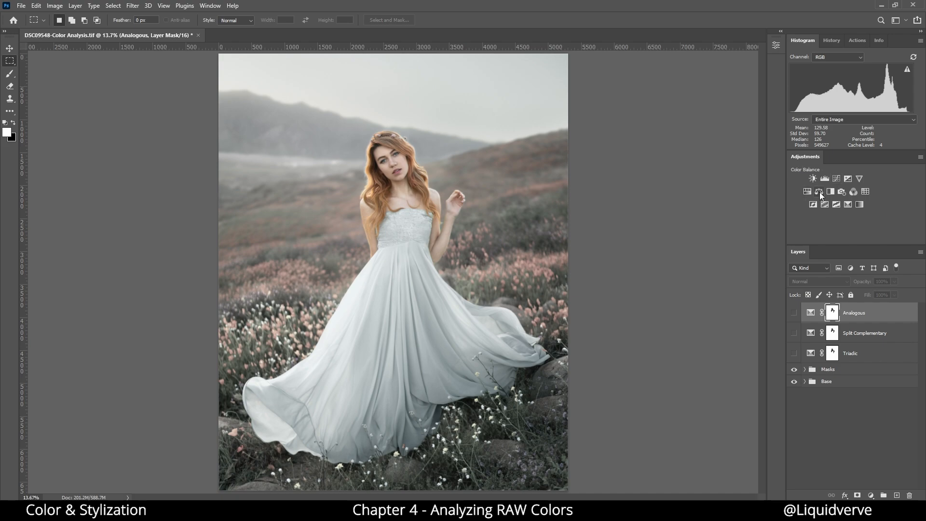
Add a Selective Color adjustment above the Analogous layer and set the Blacks' magenta to +11.
click(848, 204)
click(674, 84)
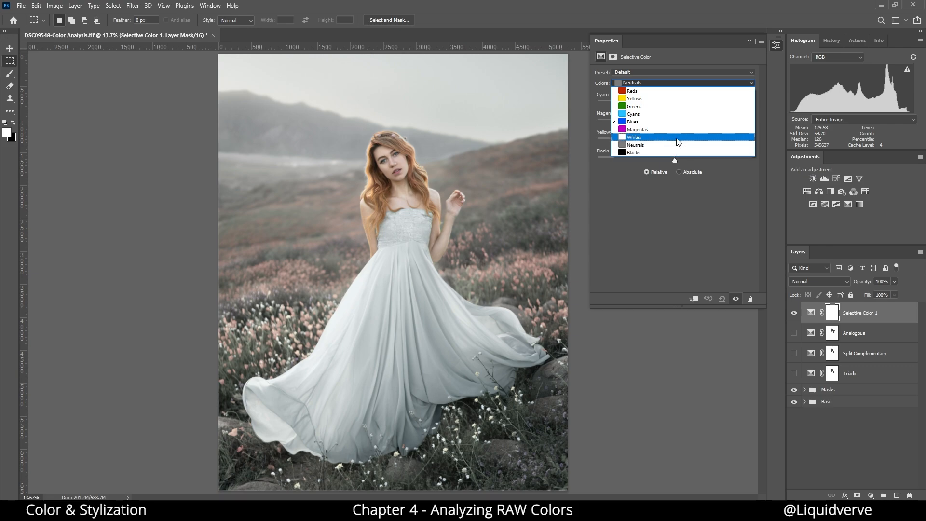
click(695, 214)
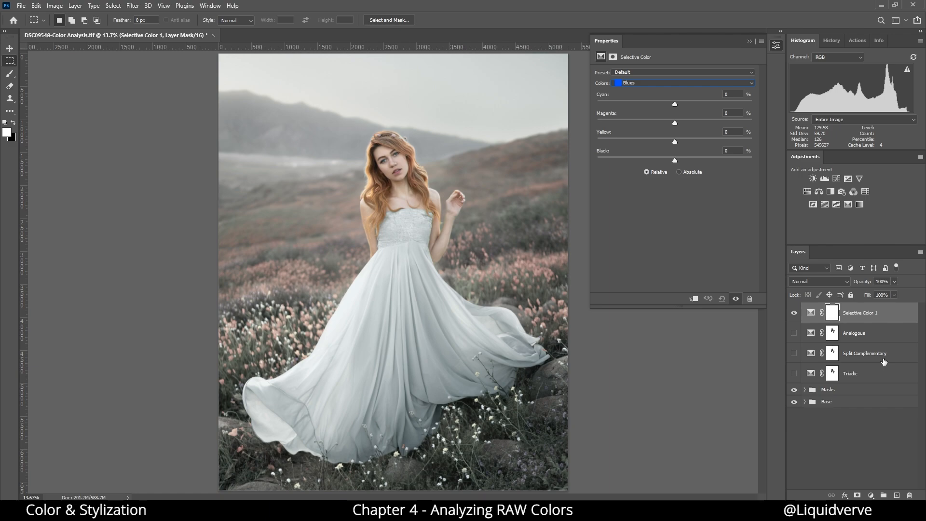
click(662, 84)
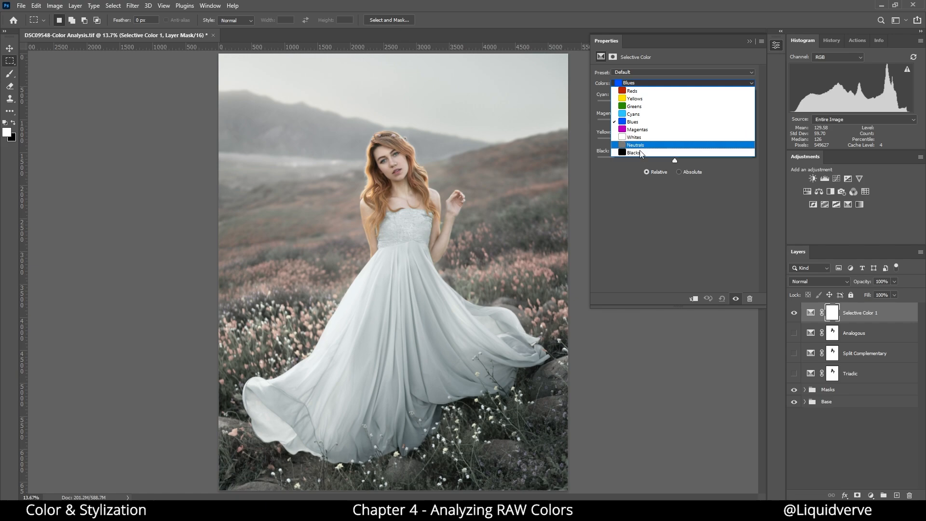
click(639, 153)
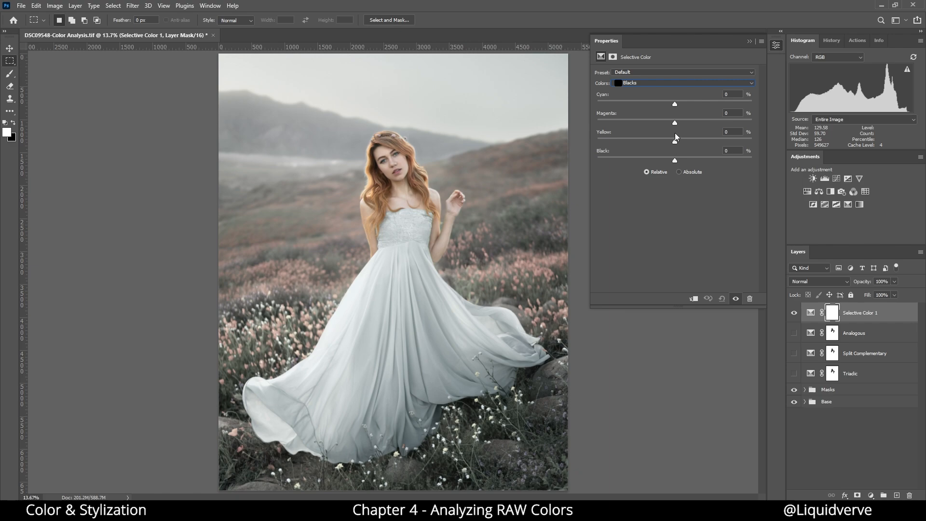
drag(675, 126, 683, 127)
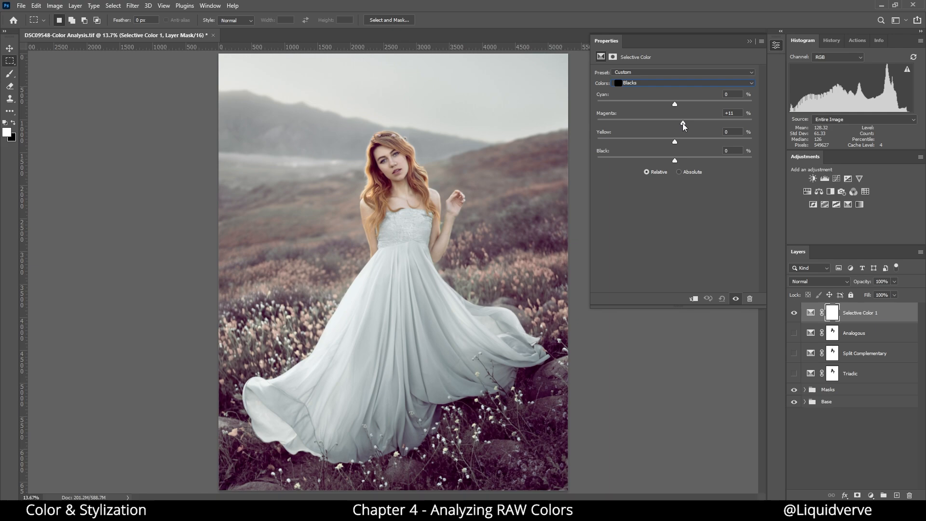
Set the Whites' magenta to -50 and compare the desaturated image with the adjustment hidden and shown.
click(683, 83)
click(655, 139)
drag(674, 123, 635, 126)
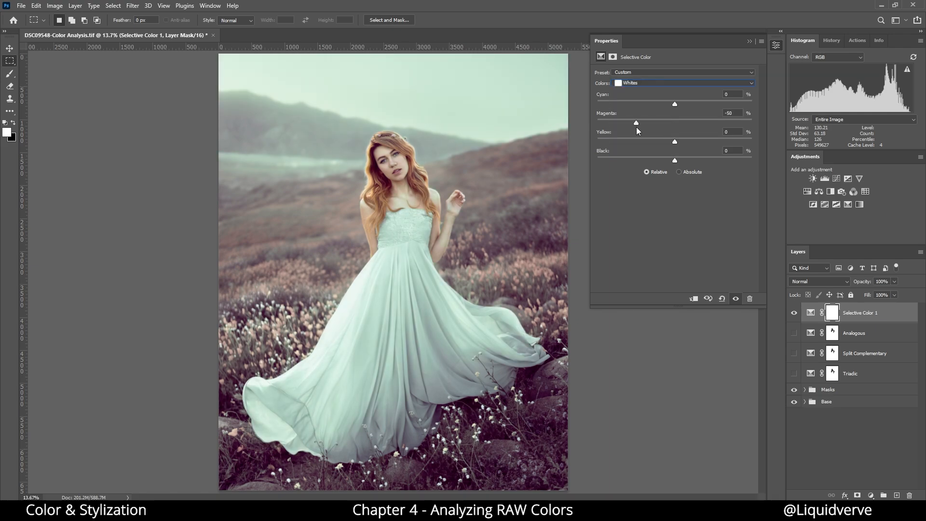
click(794, 313)
click(794, 313)
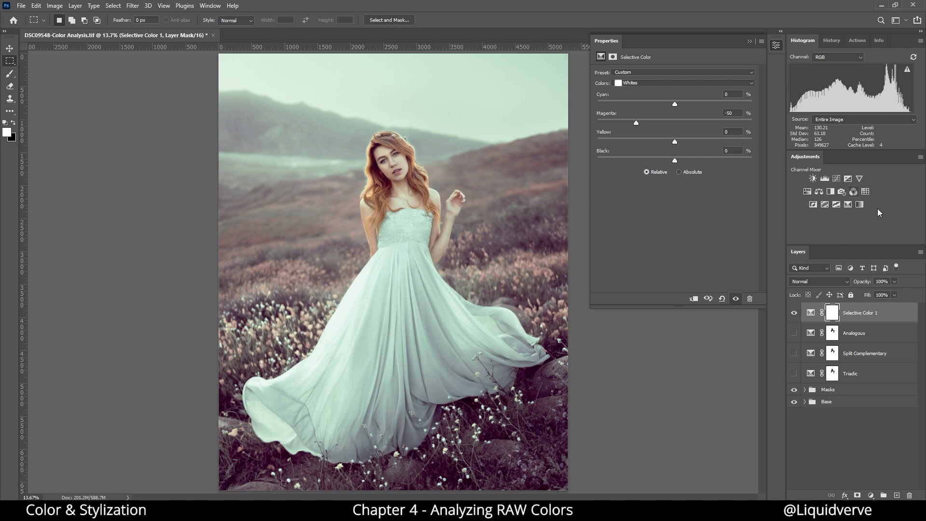
click(751, 44)
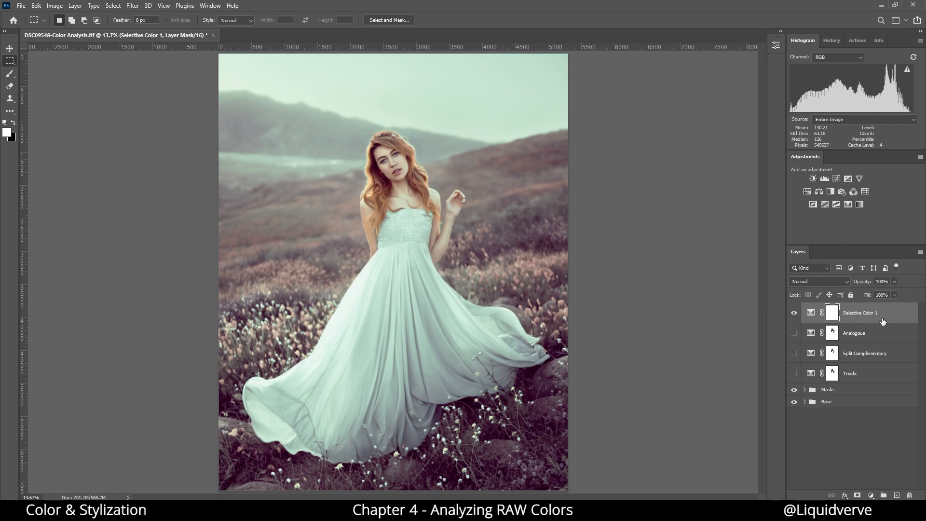
click(794, 314)
click(793, 313)
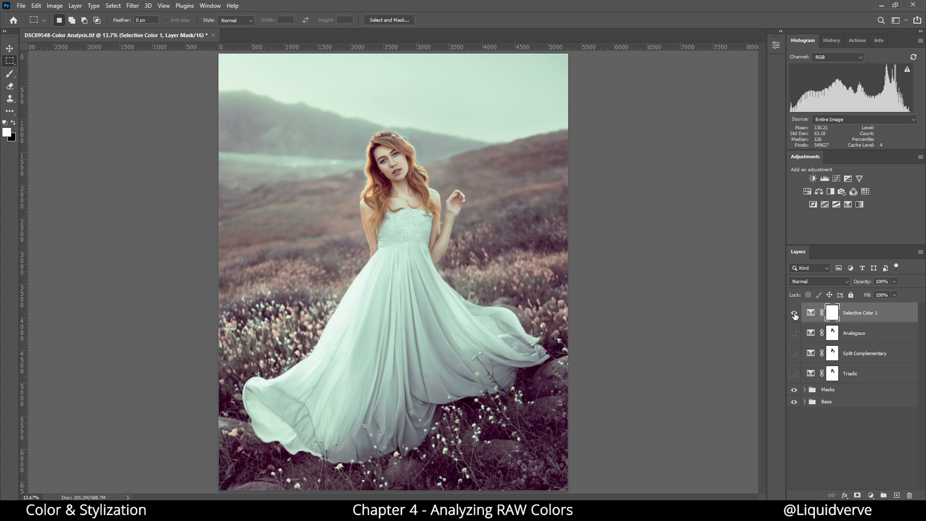